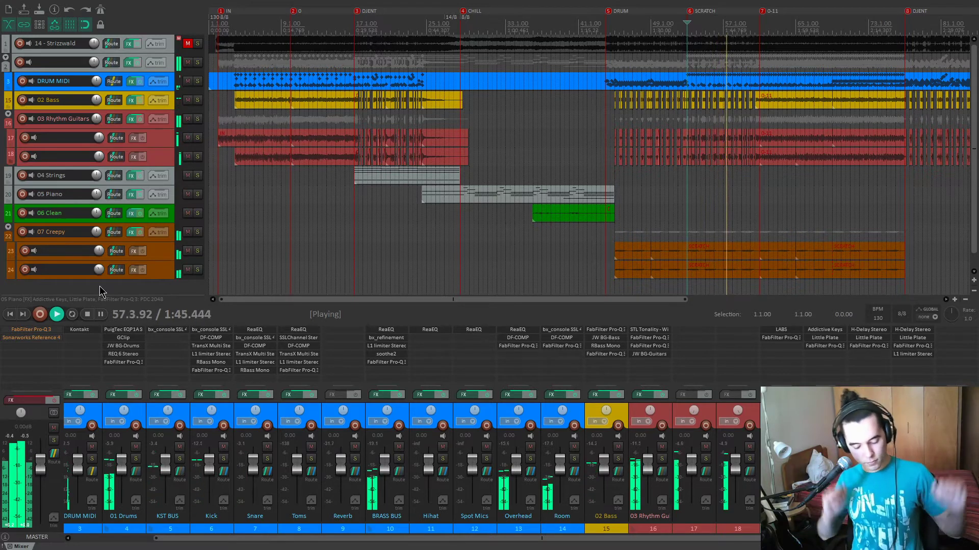
- Stop playback and look over the song's arrangement around the DRUM and SCRATCH sections
key(space)
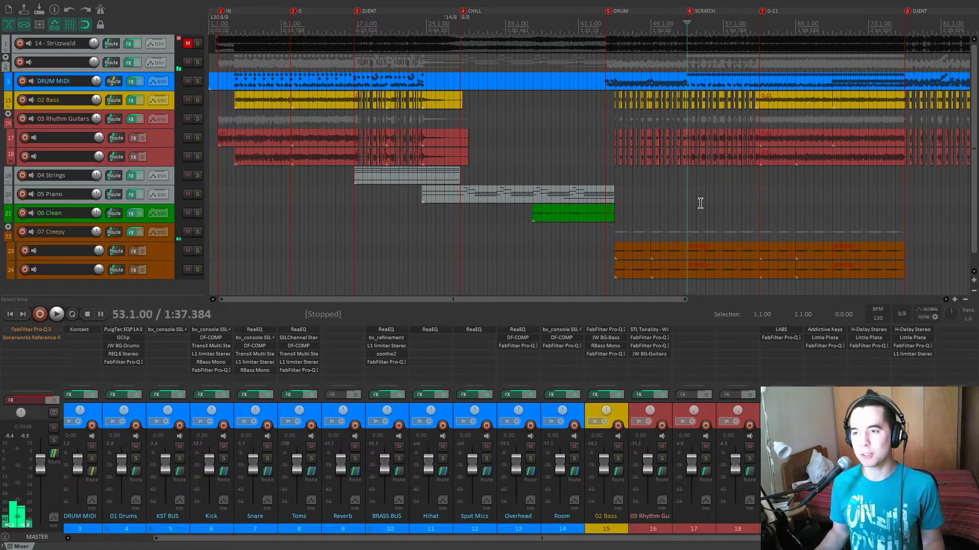
scroll(700, 203, up, 5)
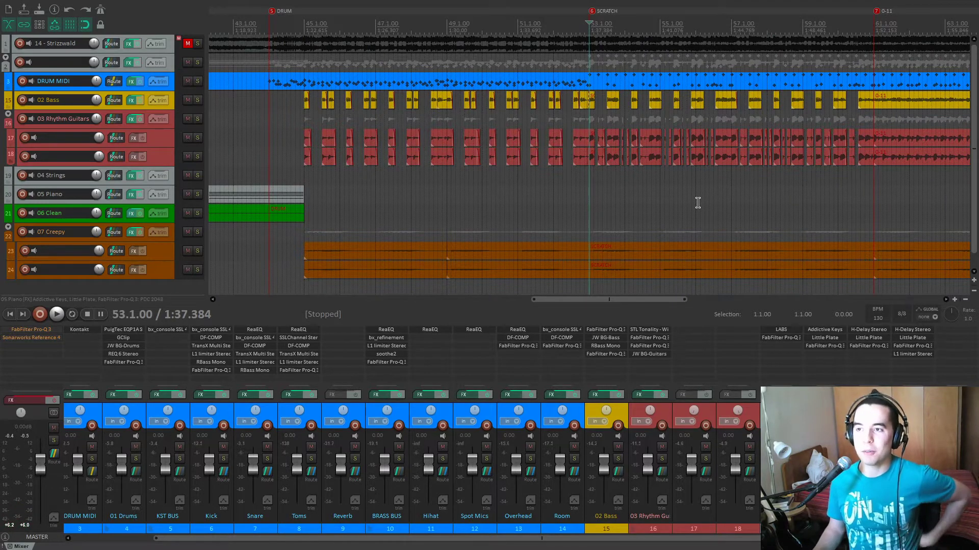
scroll(700, 201, down, 2)
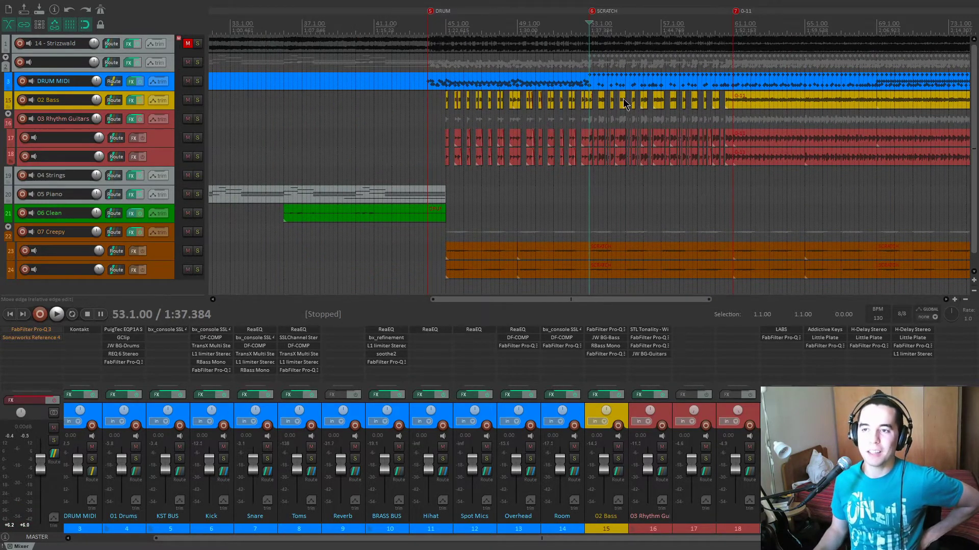
scroll(610, 196, down, 4)
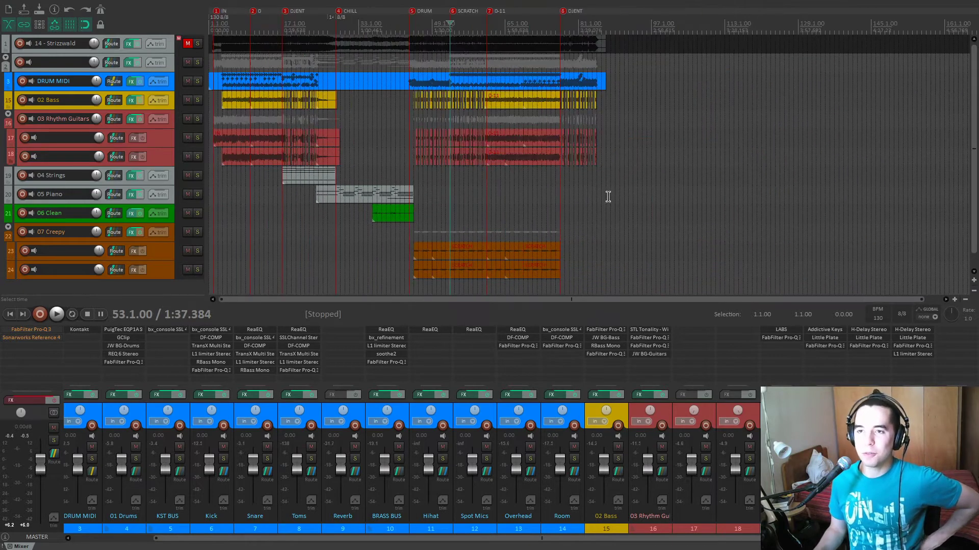
scroll(568, 195, up, 2)
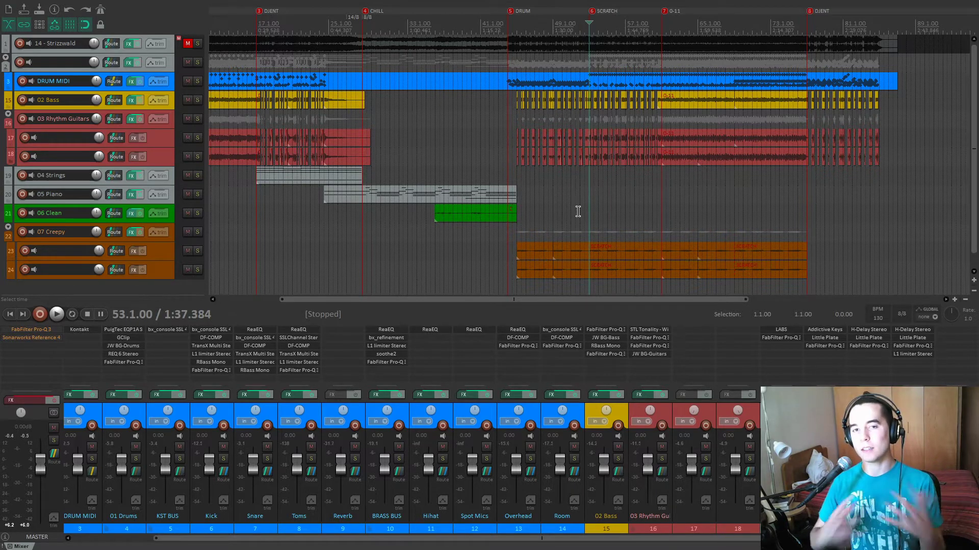
scroll(598, 225, down, 1)
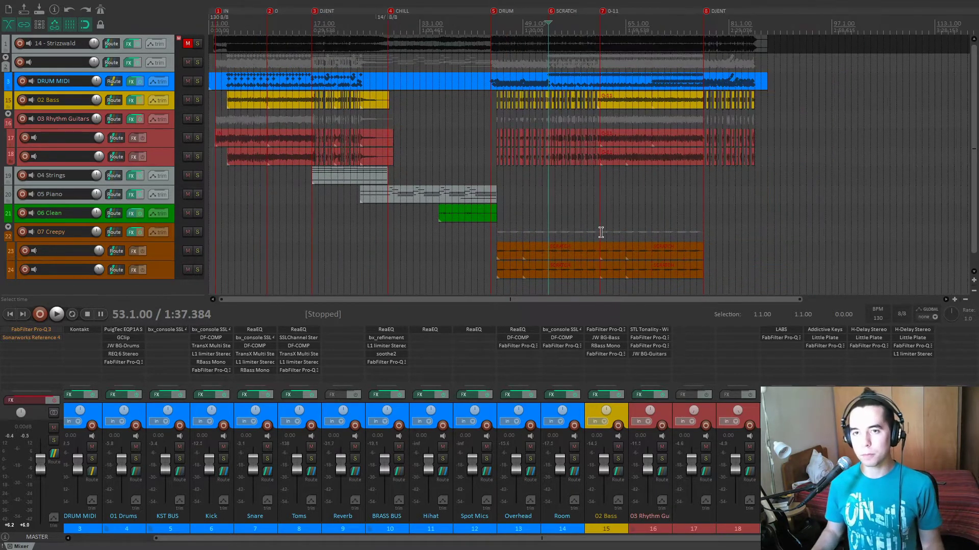
scroll(583, 223, up, 3)
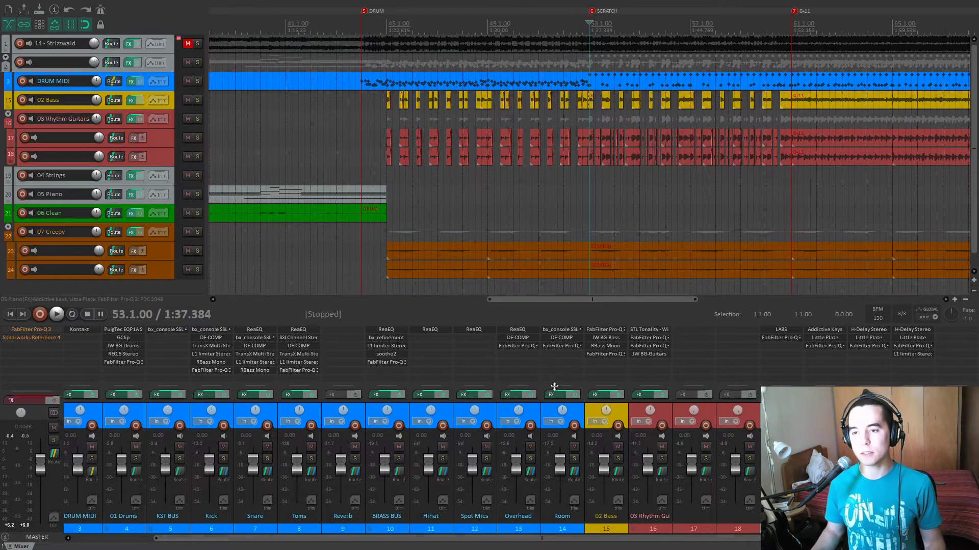
- Inspect the effects chain on the Track 2 folder, including Gullfoss, and close it
scroll(555, 408, up, 2)
click(119, 397)
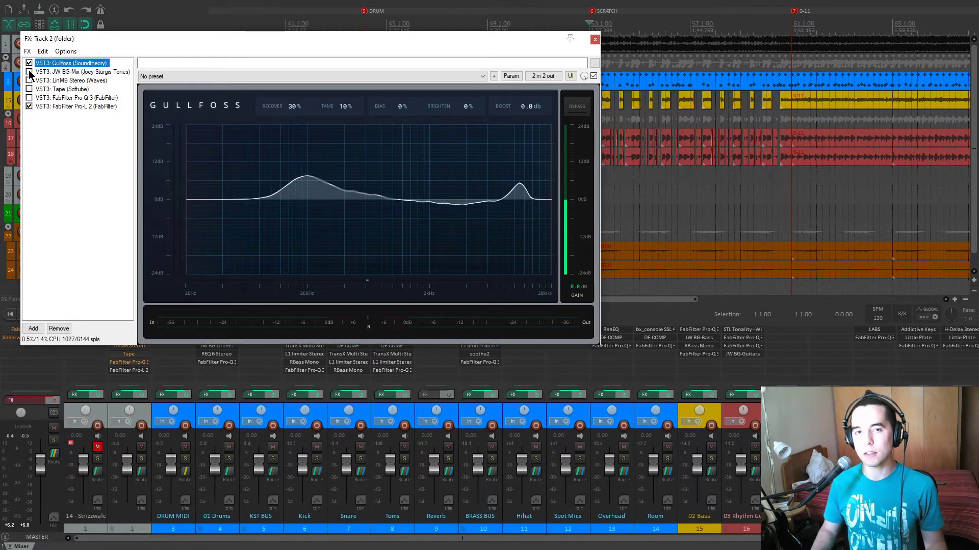
click(594, 41)
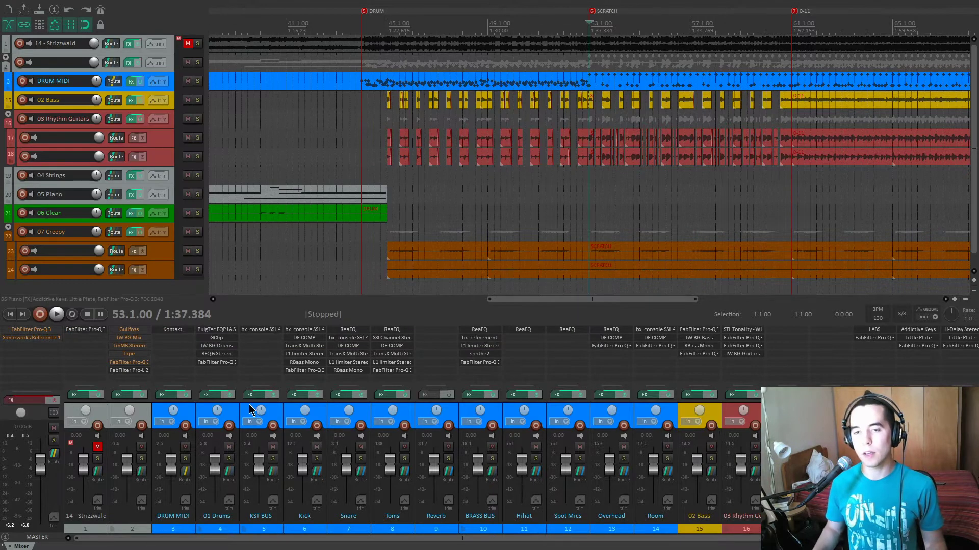
- Select the drum tracks from DRUM MIDI through Room and preview the snare of the GGD P4 Kit in DRUM MIDI's Kontakt
click(183, 413)
shift+click(660, 414)
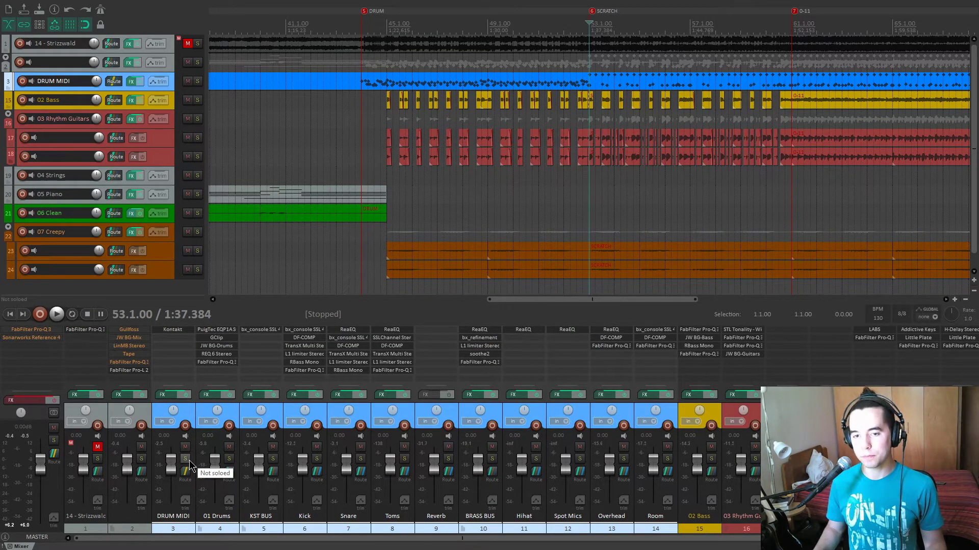
click(187, 330)
drag(550, 48, 530, 51)
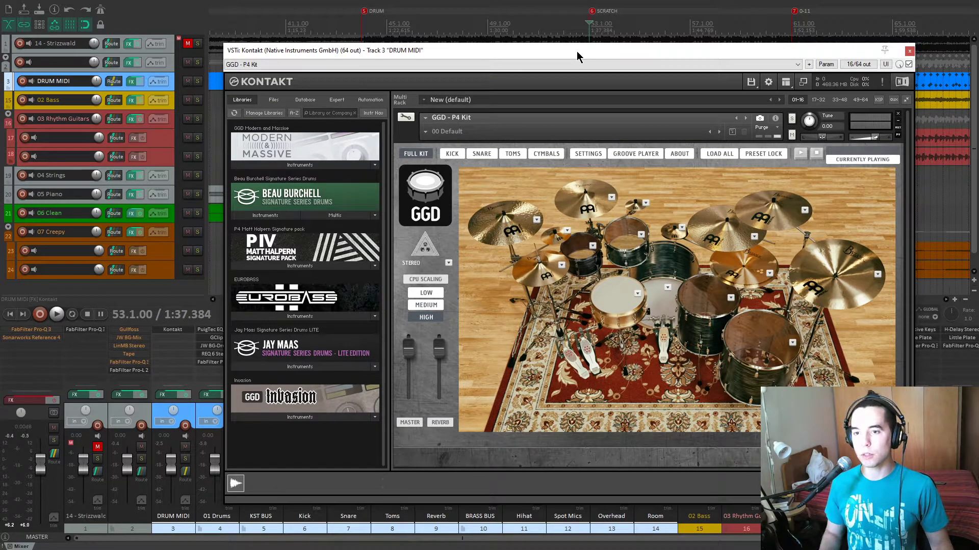
drag(577, 51, 574, 52)
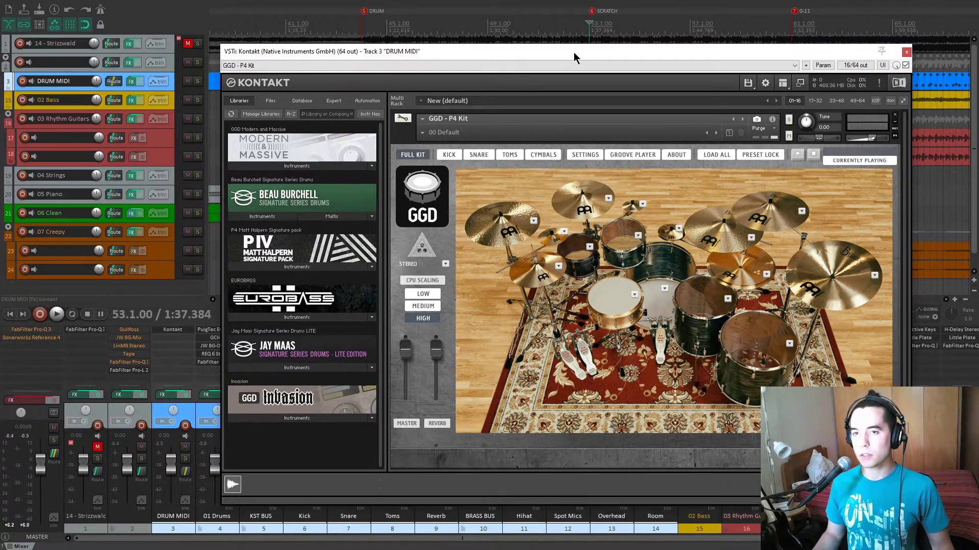
click(627, 304)
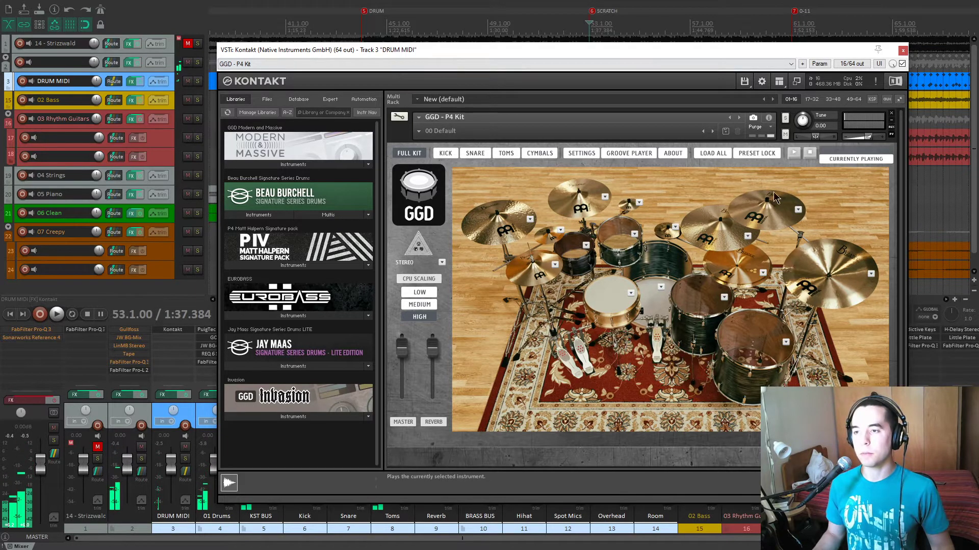
click(903, 50)
- Listen to the 03 Rhythm Guitars track soloed from the SCRATCH marker, stop playback and unsolo it
click(198, 119)
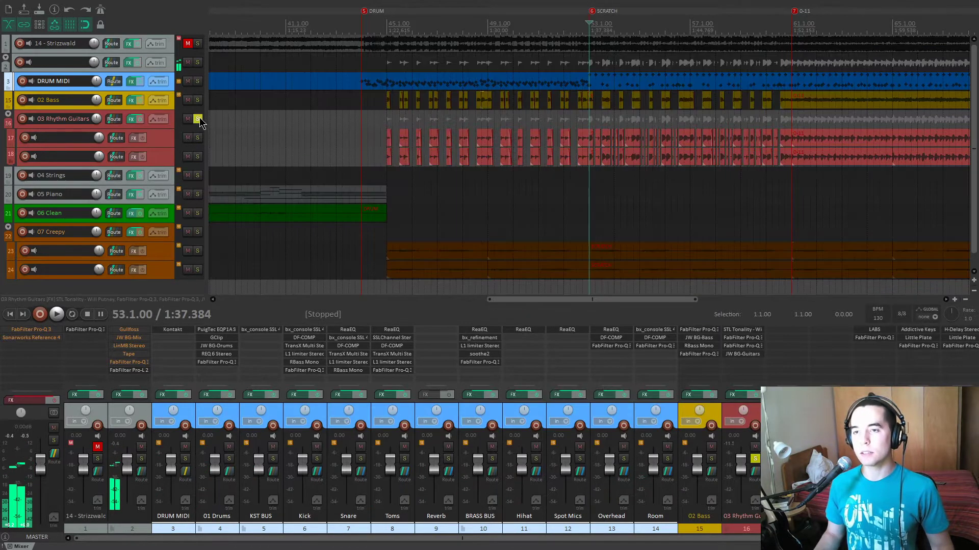
key(space)
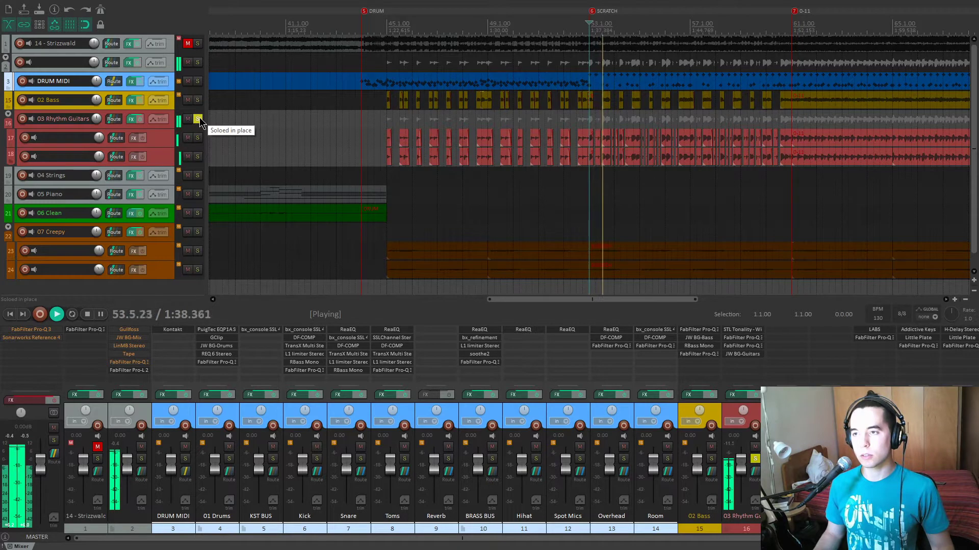
key(space)
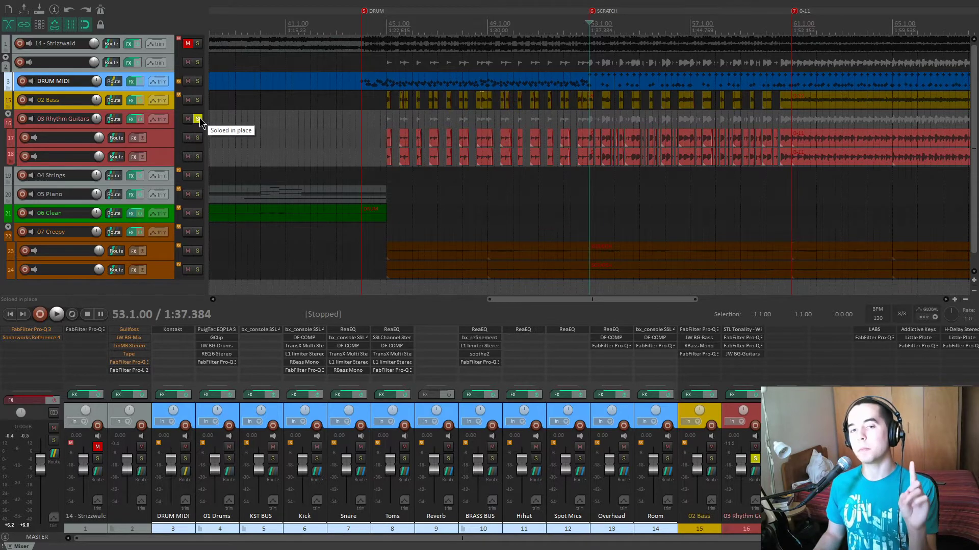
click(199, 119)
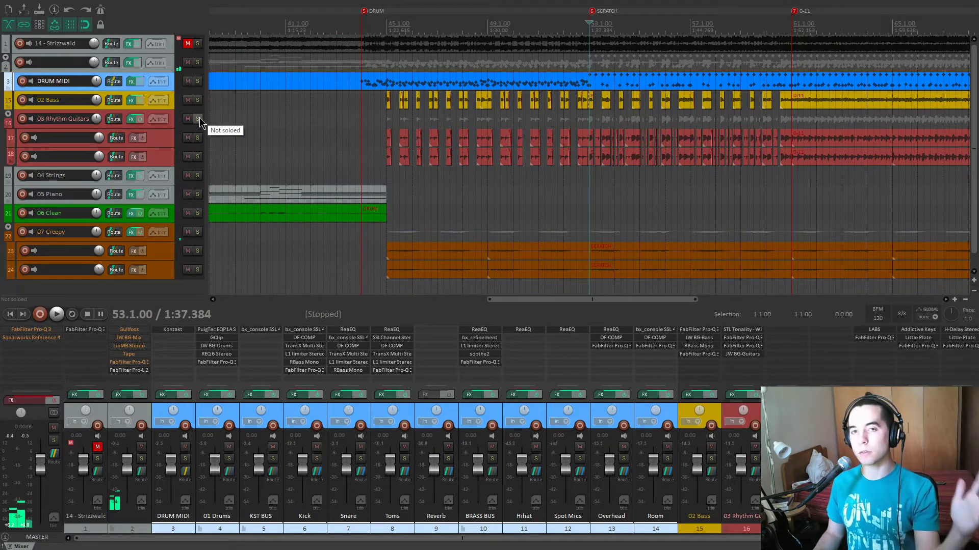
- Solo the BRASS BUS and display its soothe2 and FabFilter Pro-Q 3 plug-in windows next to each other
click(499, 414)
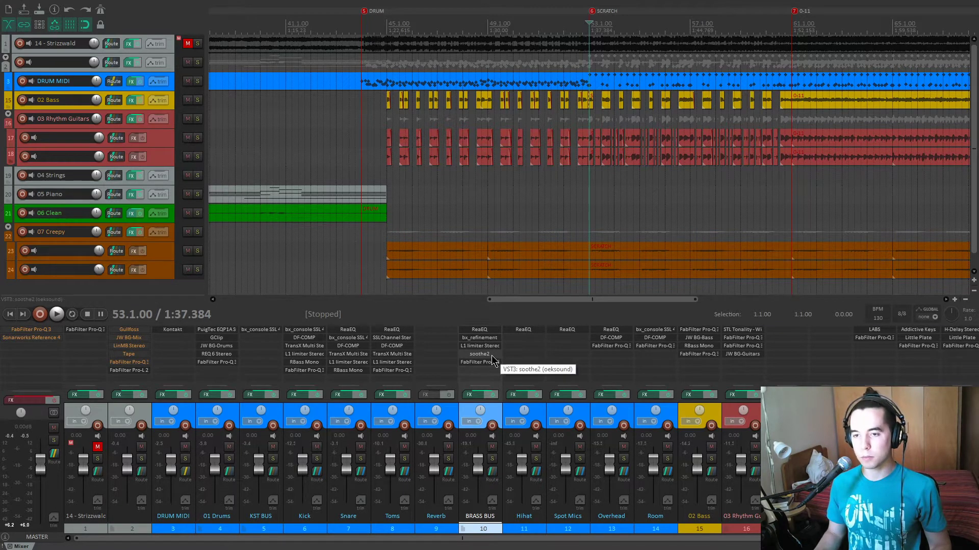
scroll(534, 245, down, 2)
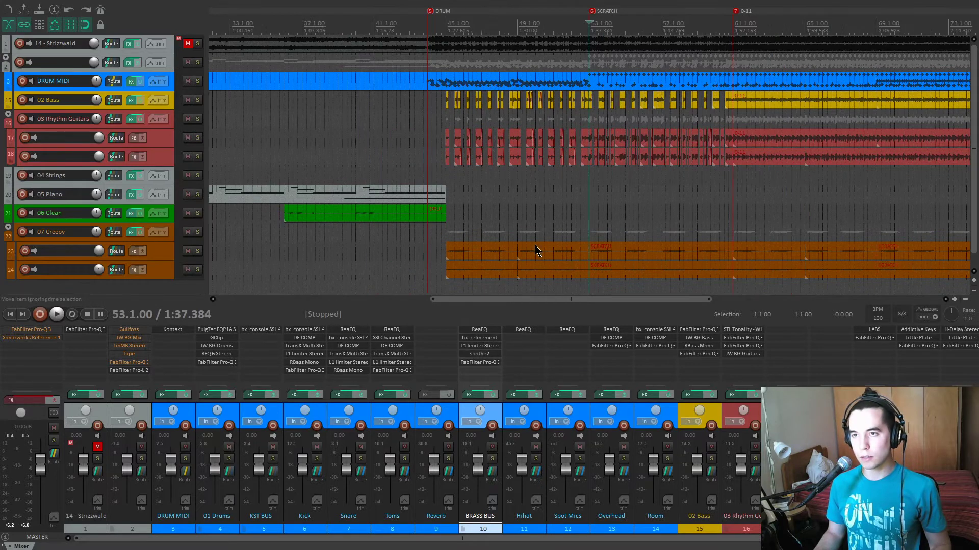
click(493, 460)
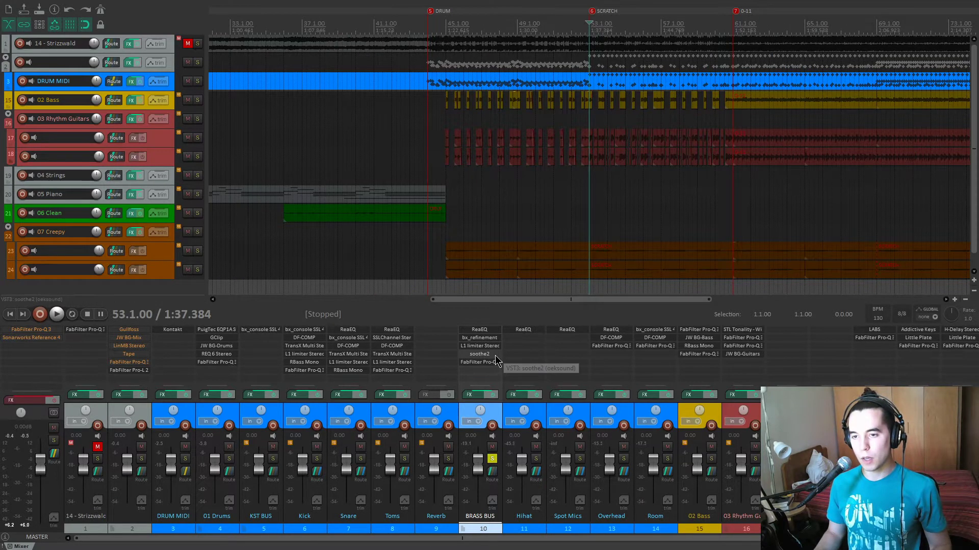
click(495, 357)
drag(365, 42, 285, 48)
click(483, 362)
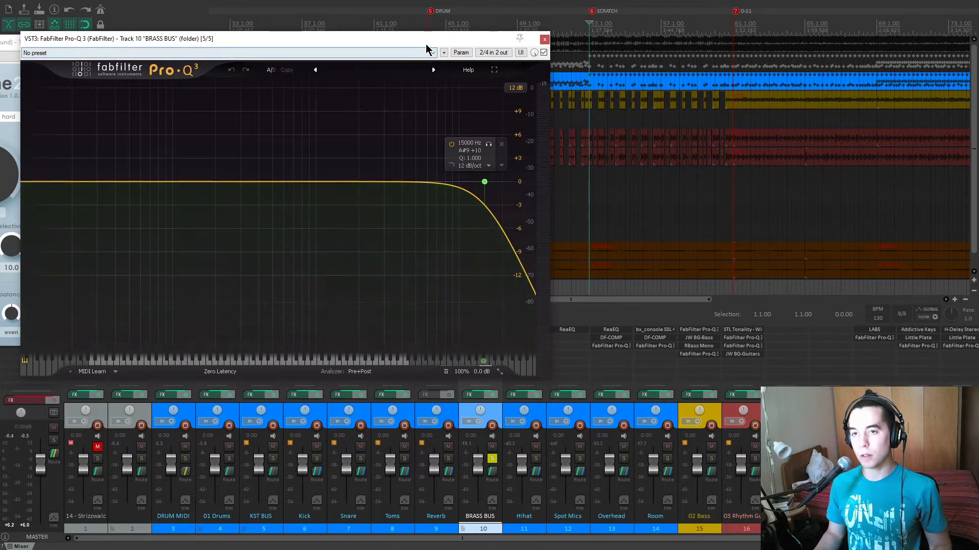
drag(426, 44, 566, 98)
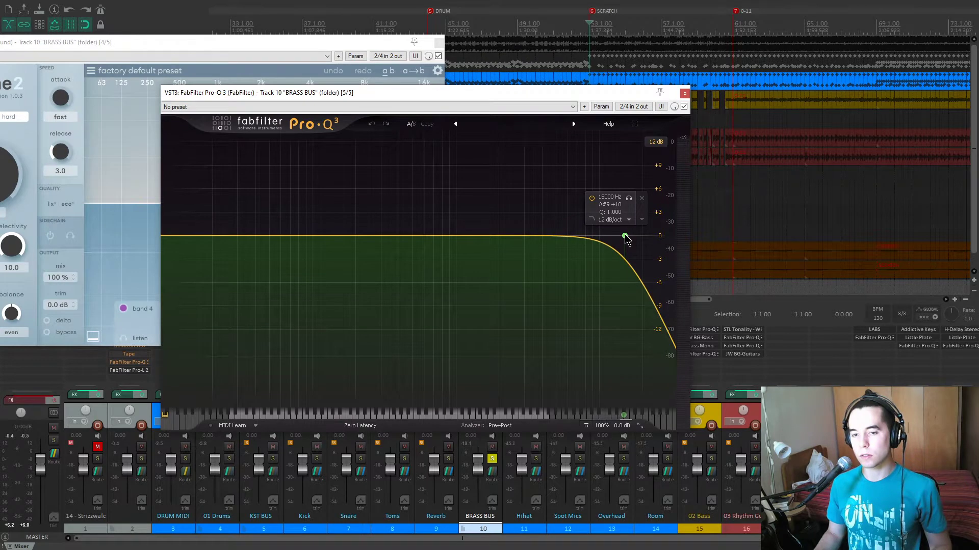
drag(478, 94, 707, 155)
drag(365, 55, 496, 74)
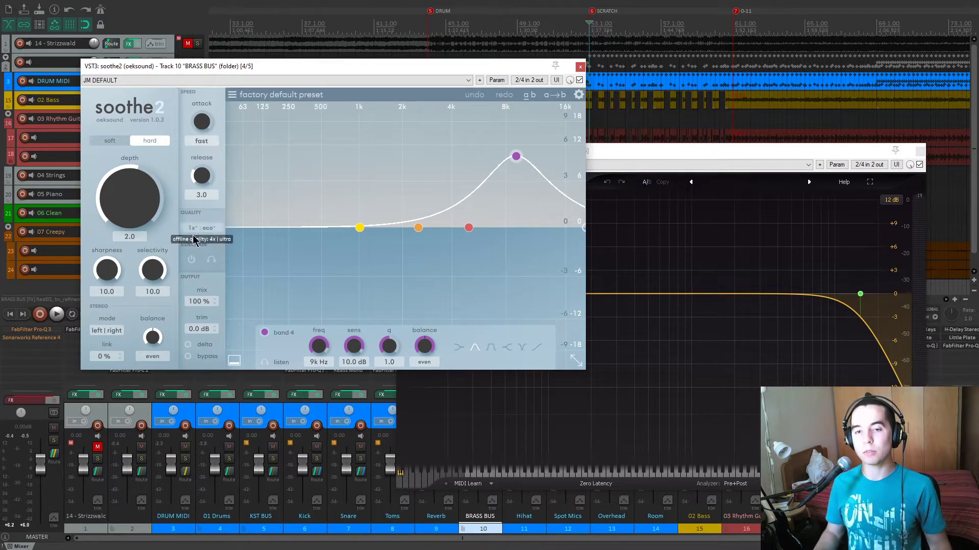
- Audition only what soothe2 removes from the BRASS BUS with delta monitoring, and turn delta off again
click(197, 346)
key(space)
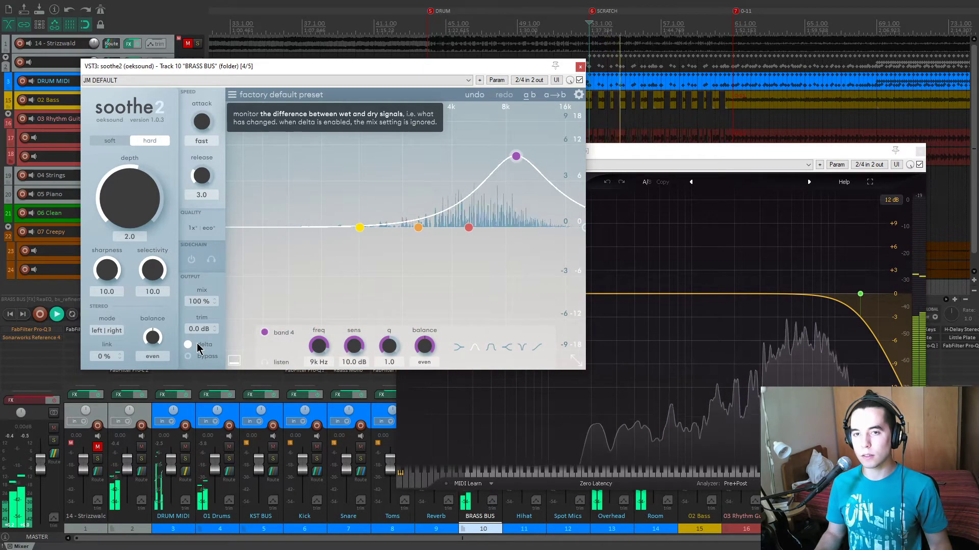
click(197, 347)
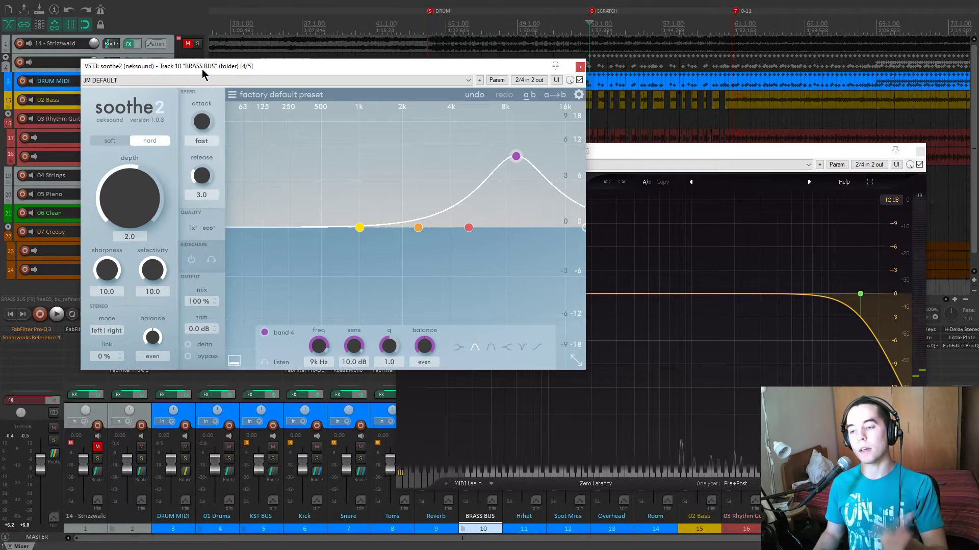
- Play the BRASS BUS through soothe2's normal output, and audition the frequency area of band 4 in listen mode
key(space)
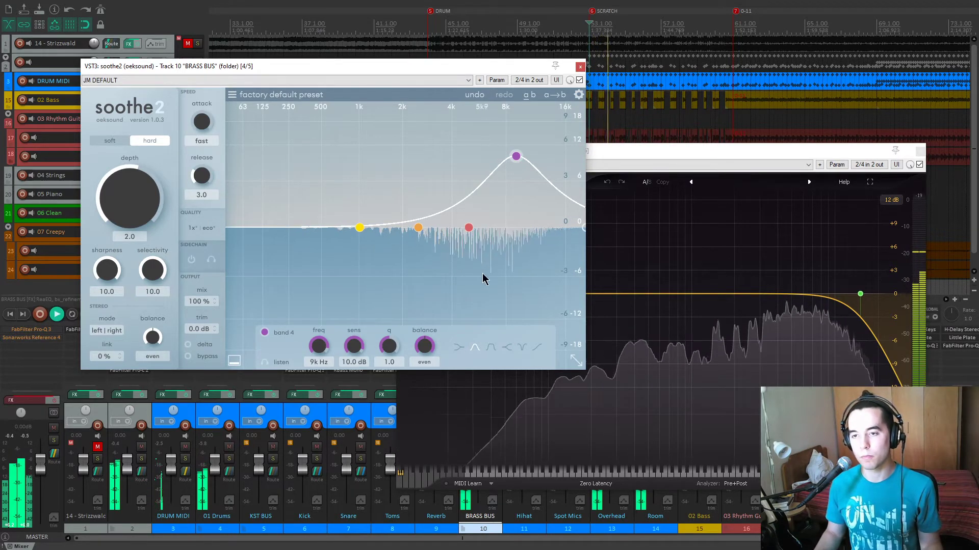
key(space)
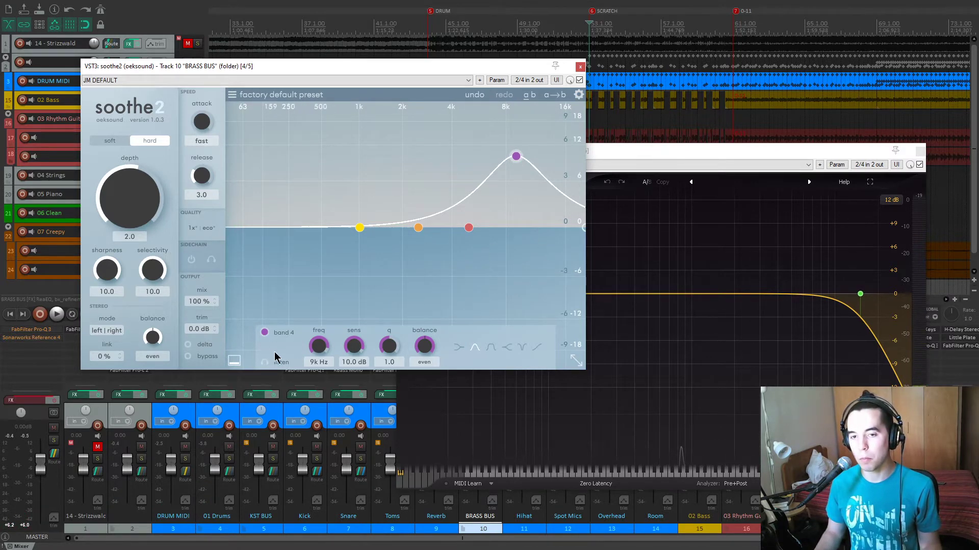
key(space)
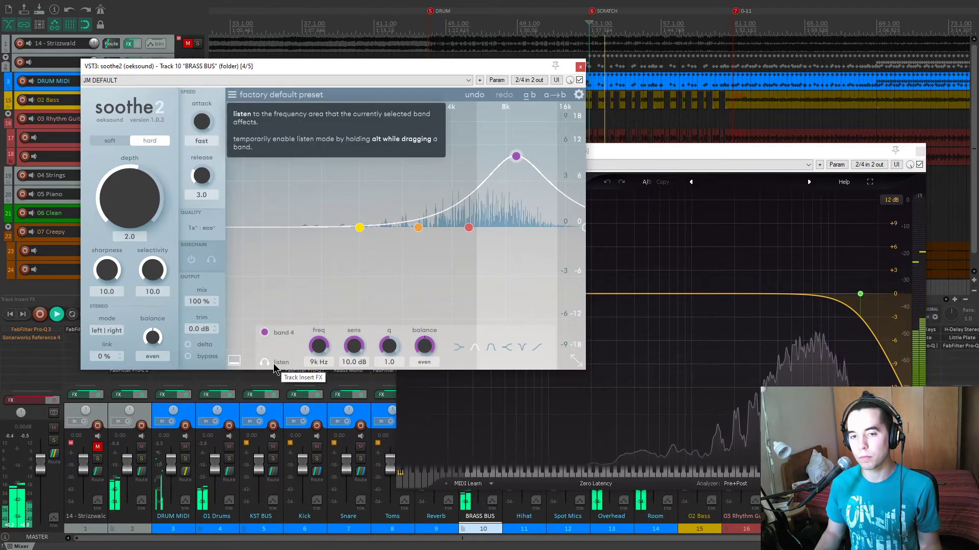
click(196, 349)
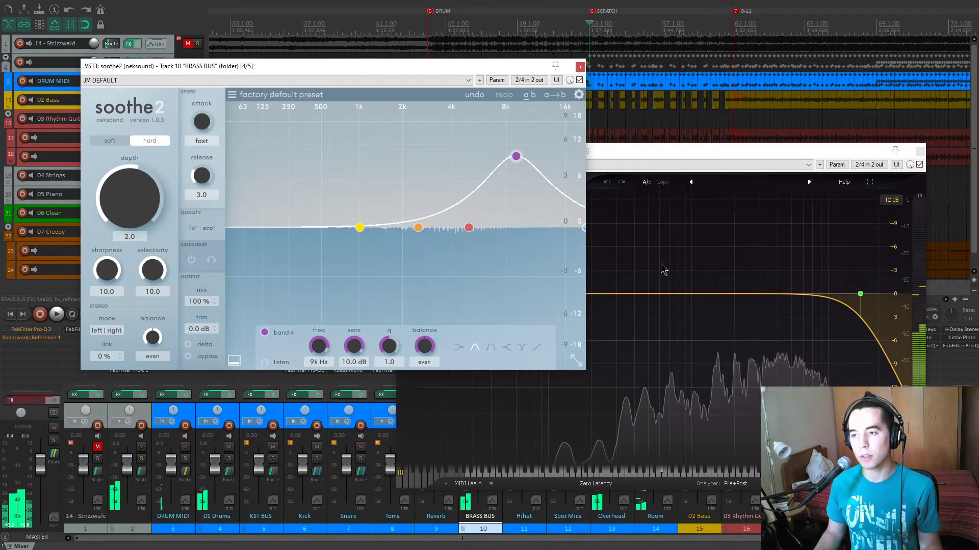
- Audition the 15000 Hz high-cut band of Pro-Q 3 in band solo while playing the BRASS BUS, and stop playback
click(748, 152)
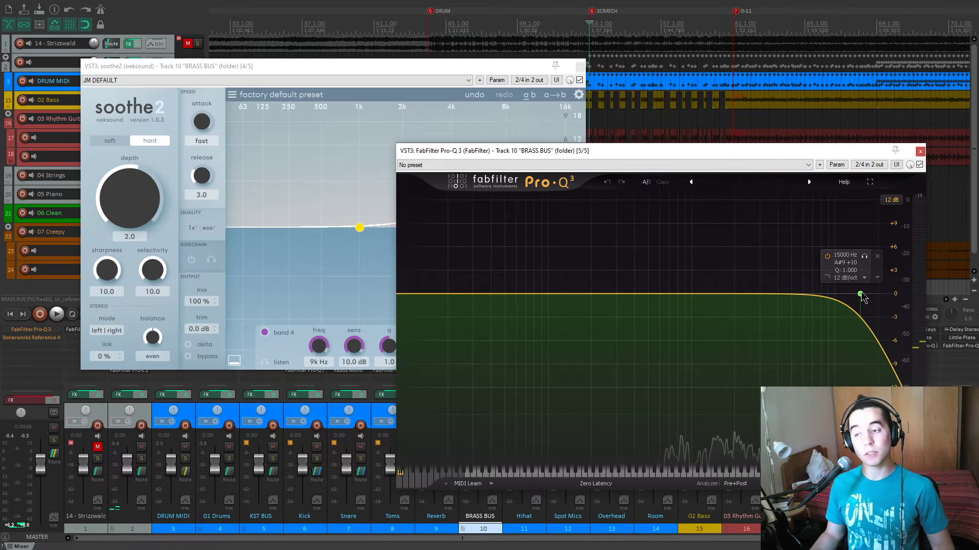
key(space)
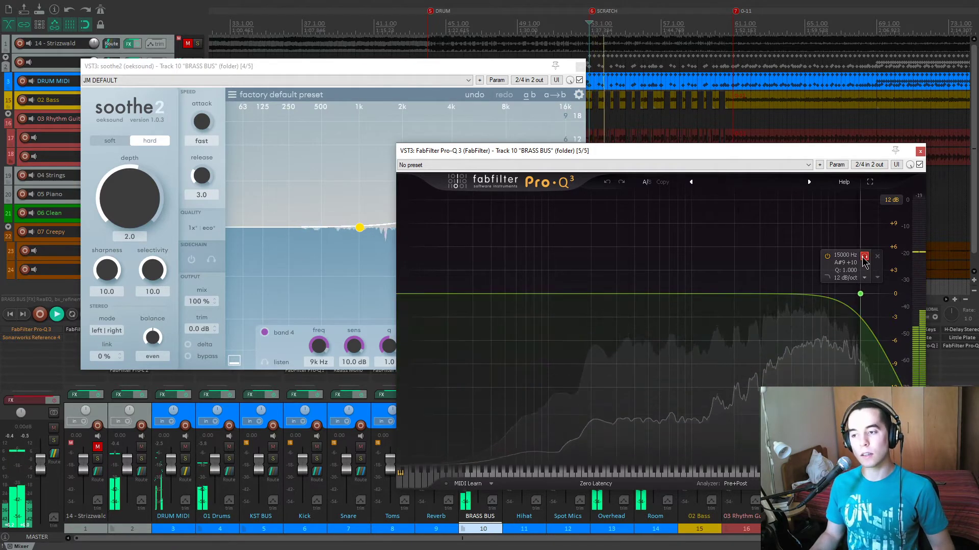
click(864, 259)
key(space)
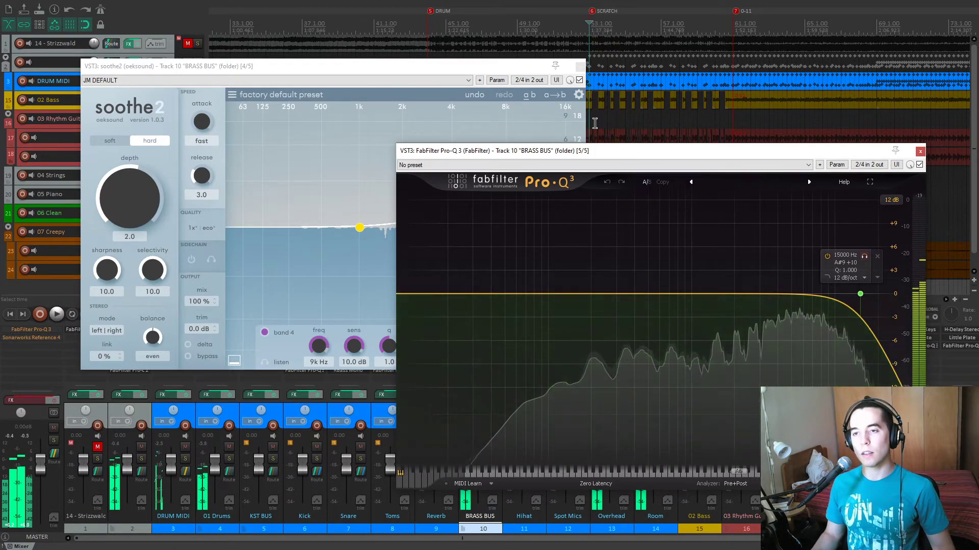
- Close the soothe2 and Pro-Q 3 windows and unsolo the BRASS BUS
drag(488, 64, 506, 90)
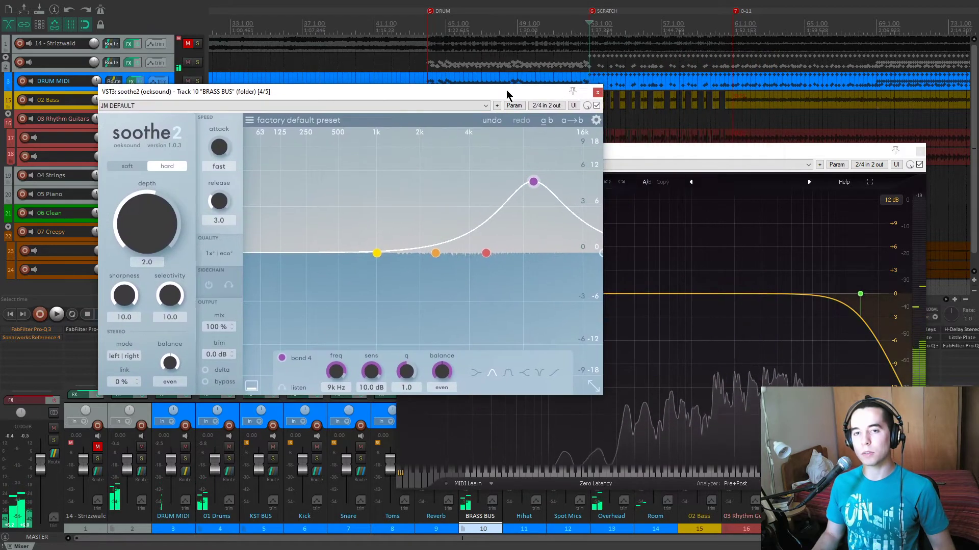
click(597, 91)
click(920, 151)
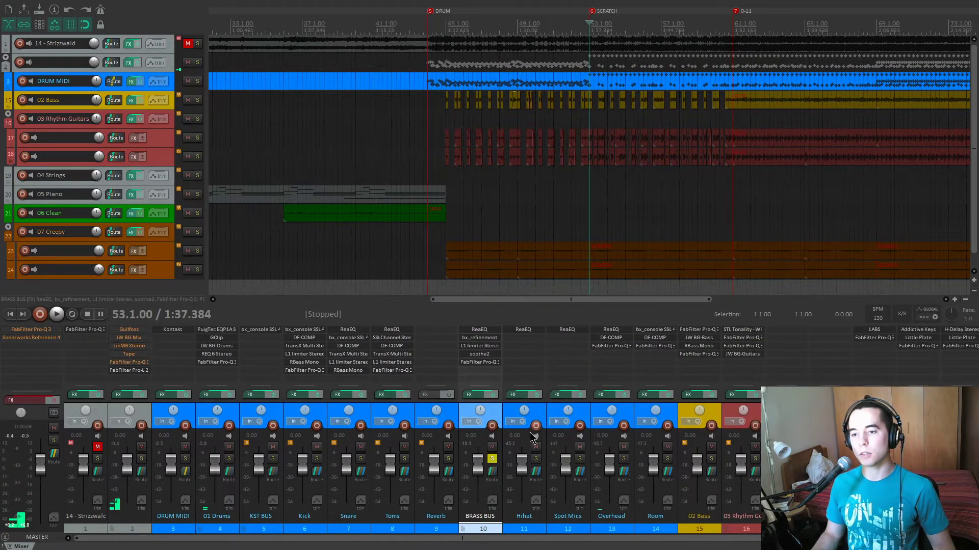
click(492, 459)
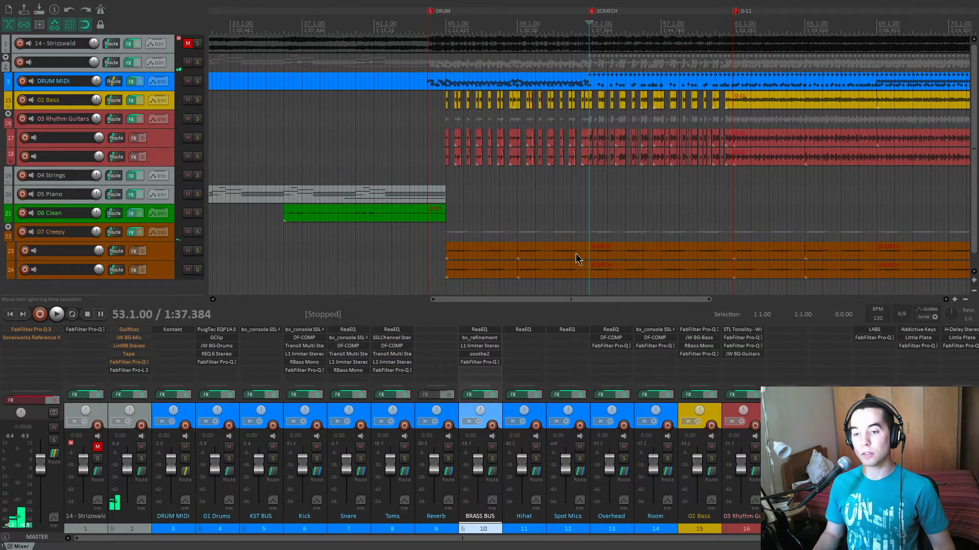
- Play the full mix from bar 53 and compare it with soothe2 and Pro-Q 3 on BRASS BUS bypassed and re-enabled
key(space)
key(space)
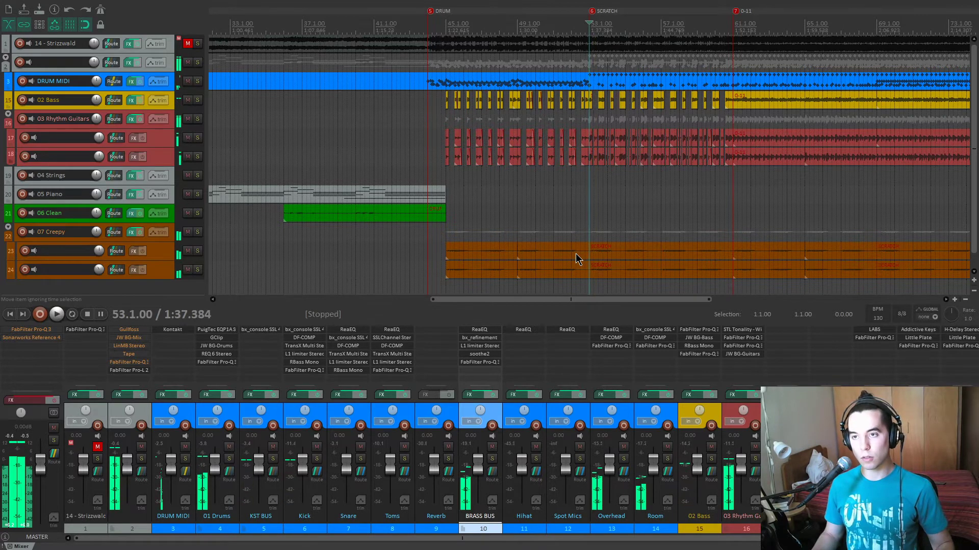
key(space)
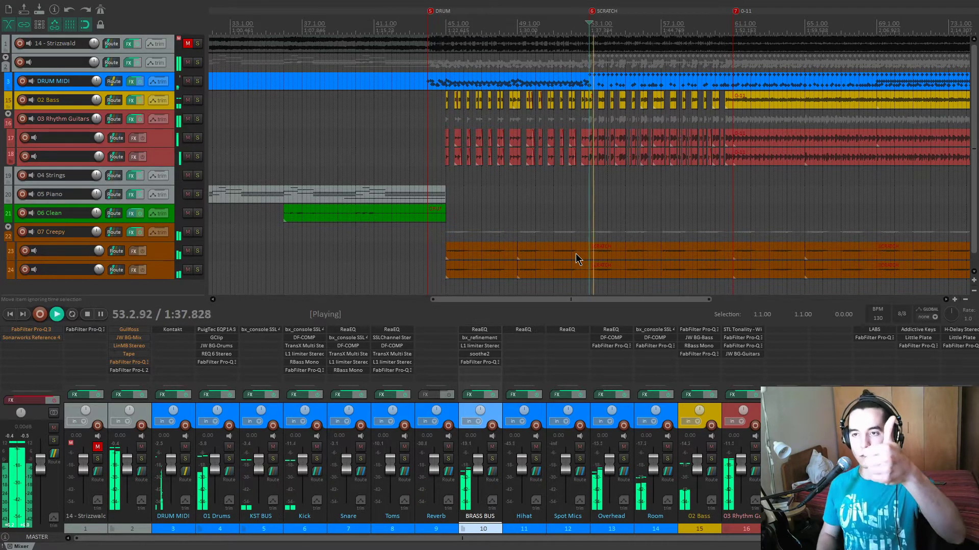
shift+click(492, 357)
shift+click(493, 363)
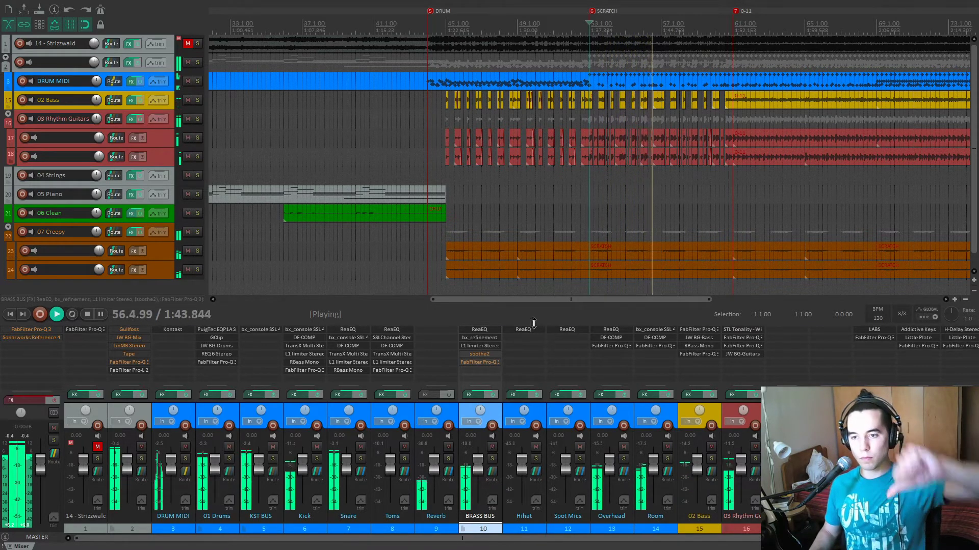
shift+click(492, 356)
shift+click(493, 363)
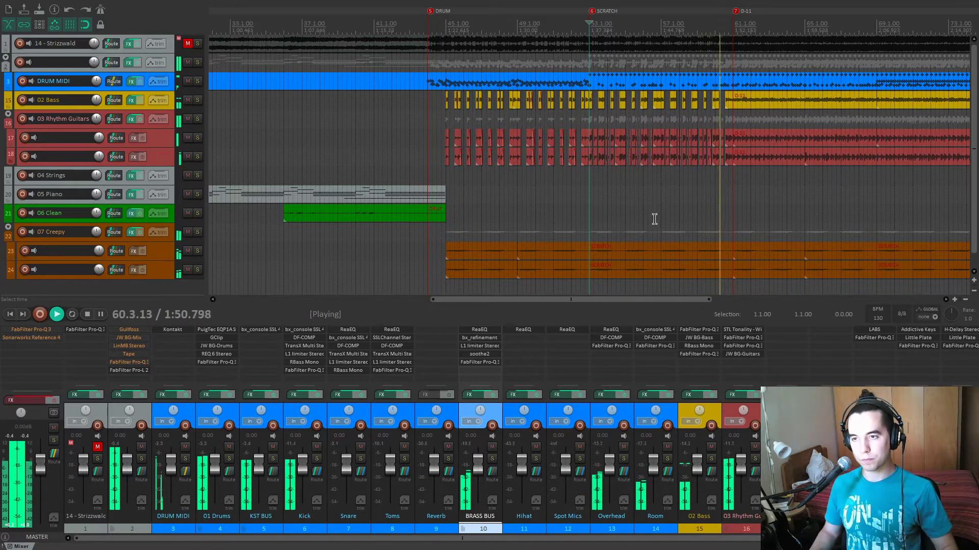
key(space)
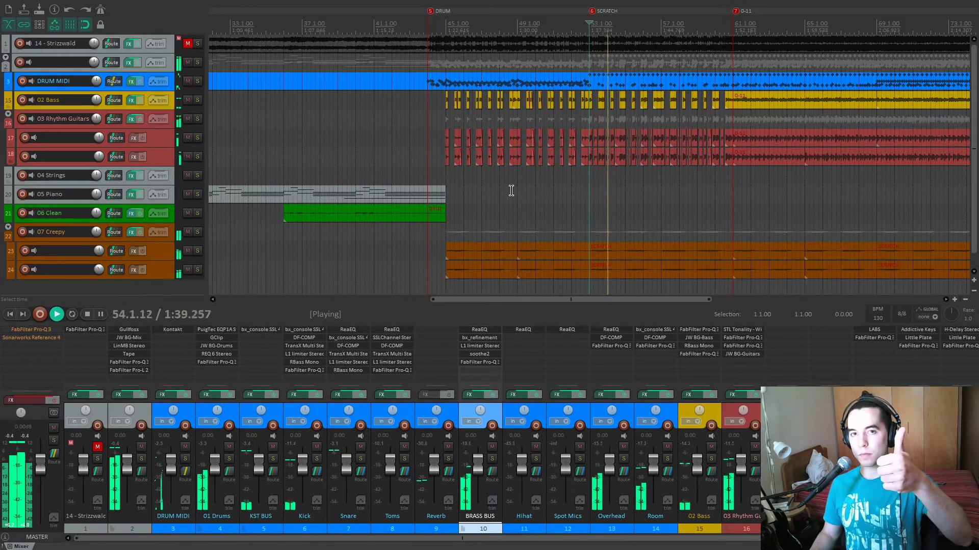
- Compare the mix again with BRASS BUS's soothe2 and Pro-Q 3 bypassed, stop playback, and bypass the effects on track 2
shift+click(481, 355)
shift+click(484, 363)
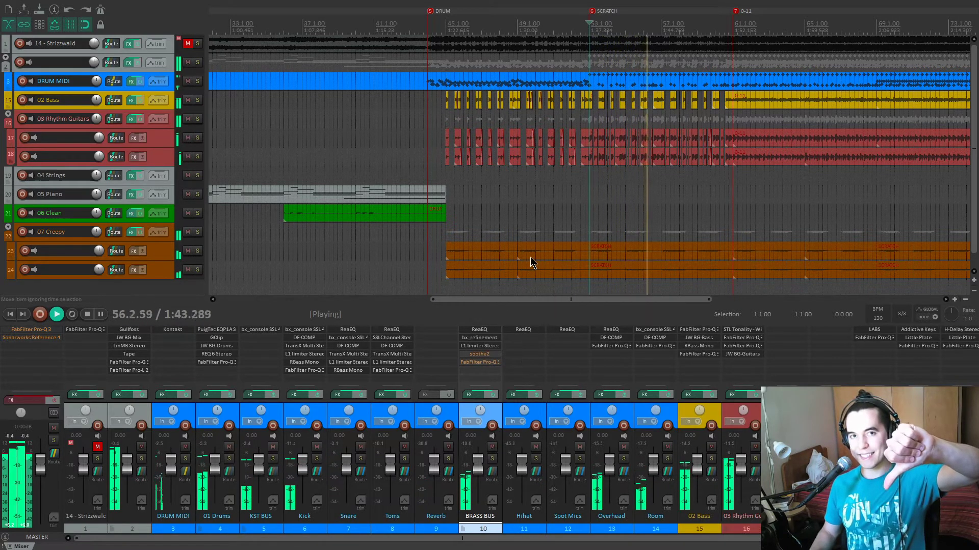
key(space)
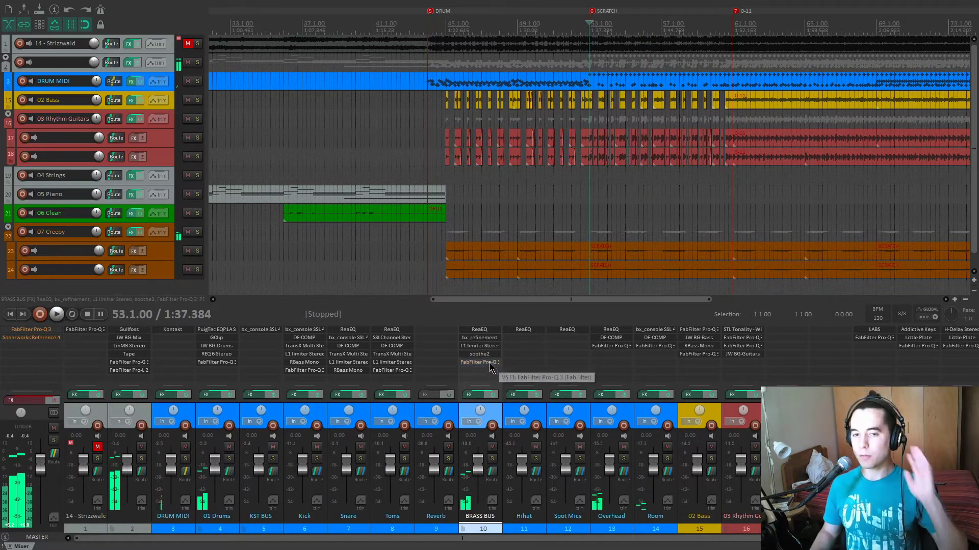
shift+click(138, 363)
shift+click(141, 357)
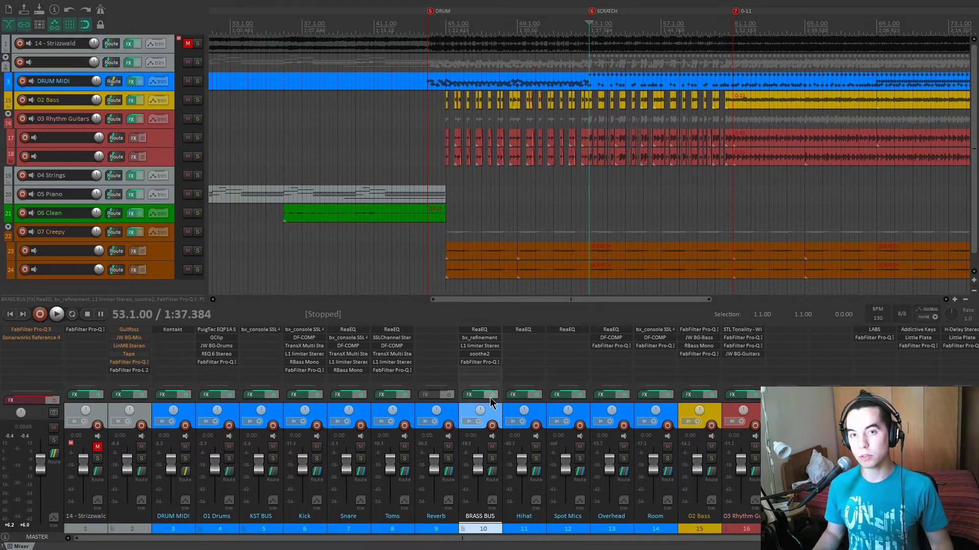
- Solo 02 Bass and play it from bar 53, stopping playback after a few bars
scroll(476, 252, down, 5)
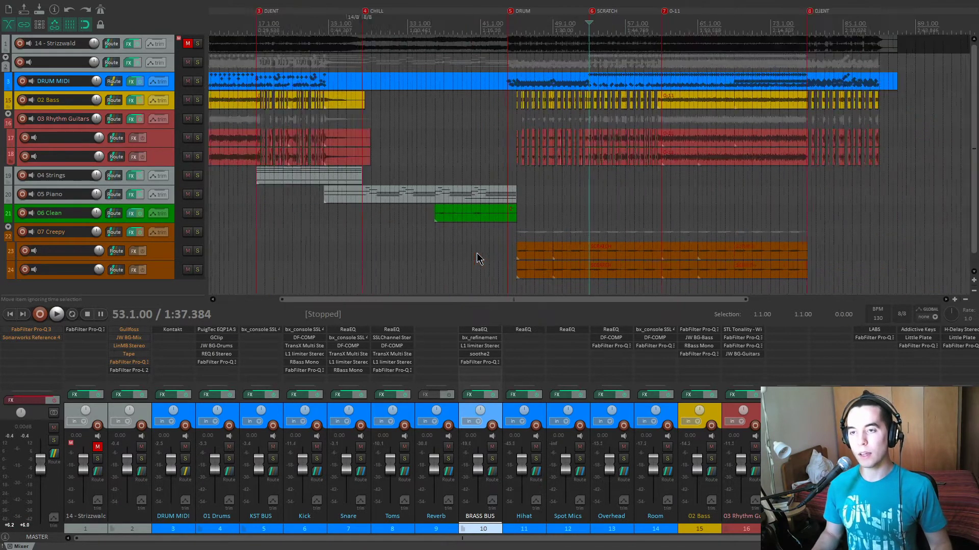
scroll(511, 232, up, 5)
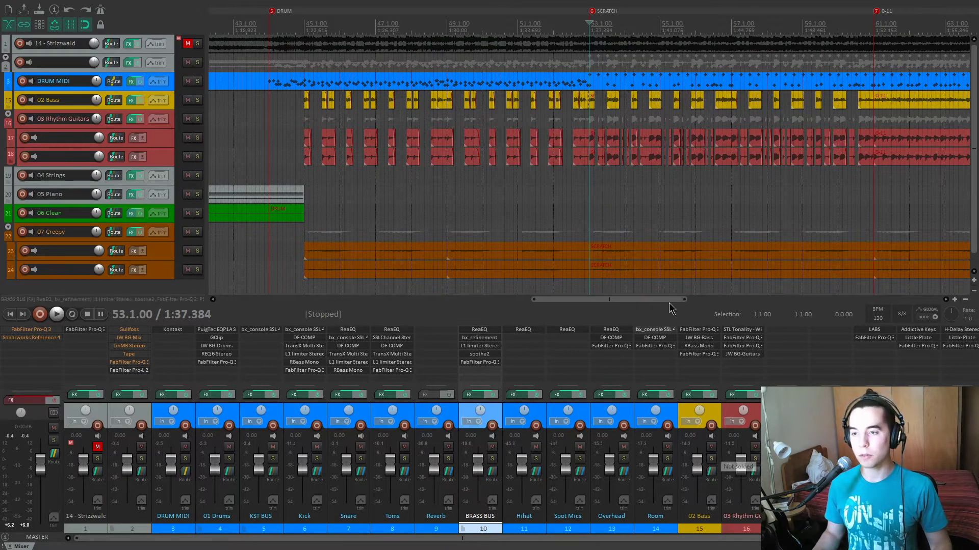
scroll(700, 257, up, 1)
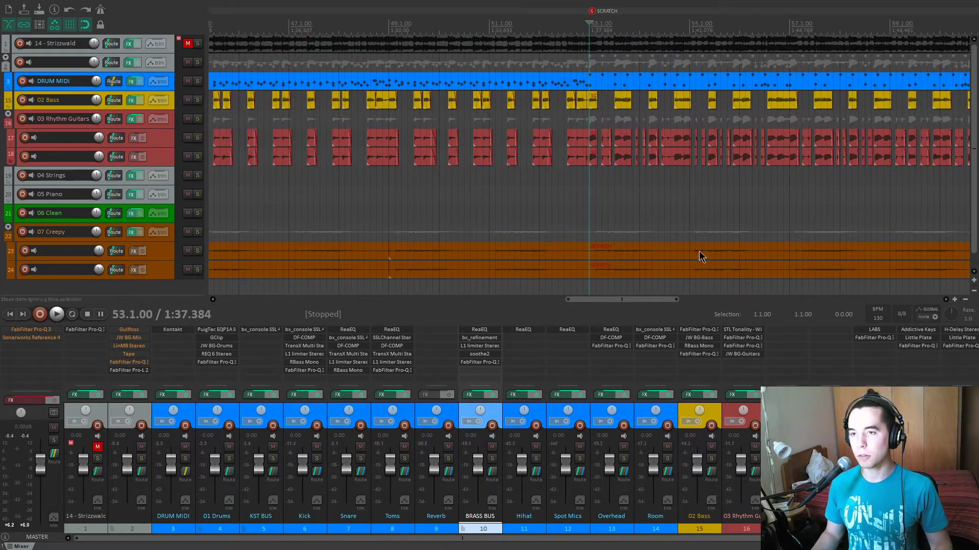
click(712, 460)
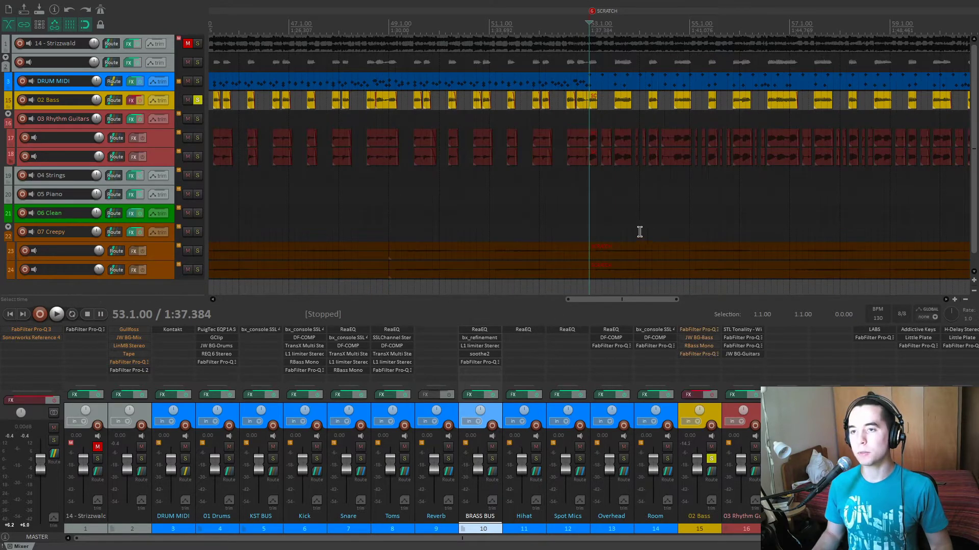
scroll(640, 232, down, 3)
key(space)
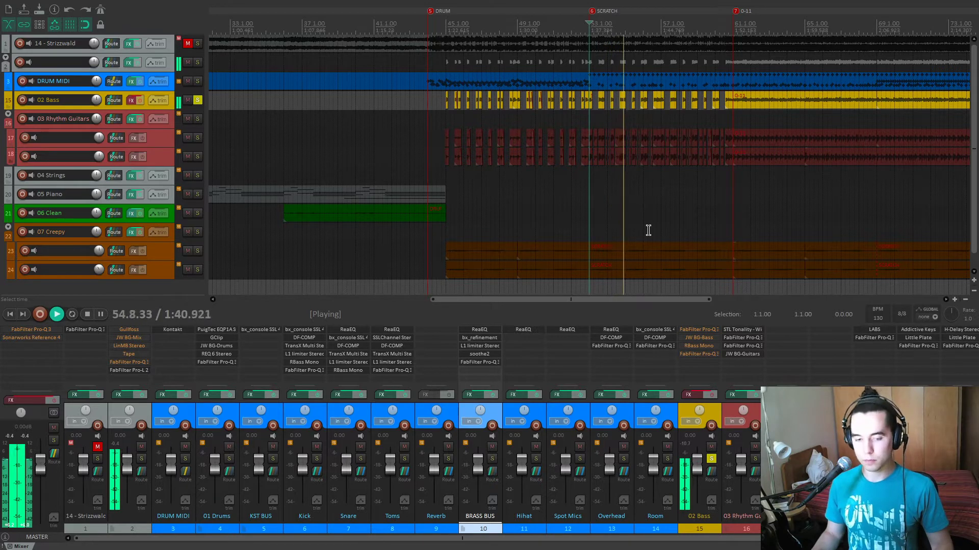
scroll(737, 206, up, 2)
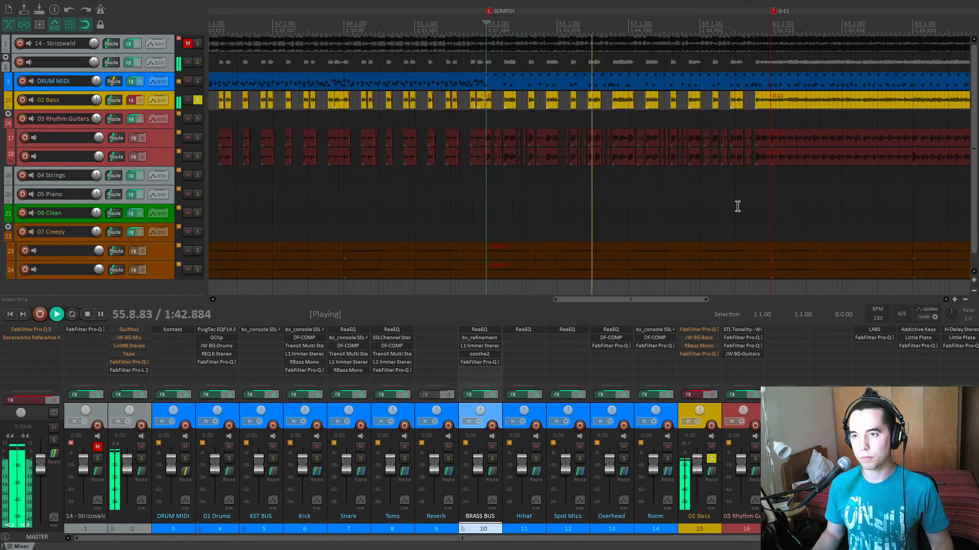
key(space)
- Move the edit cursor to the marker at bar 61 and audition the sustained part of the soloed 02 Bass
click(771, 204)
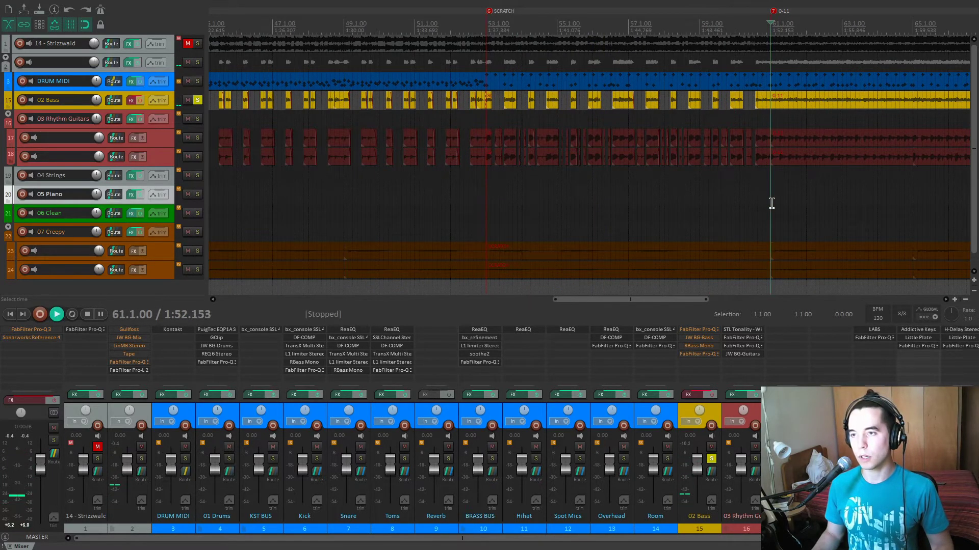
key(space)
scroll(767, 206, up, 2)
key(space)
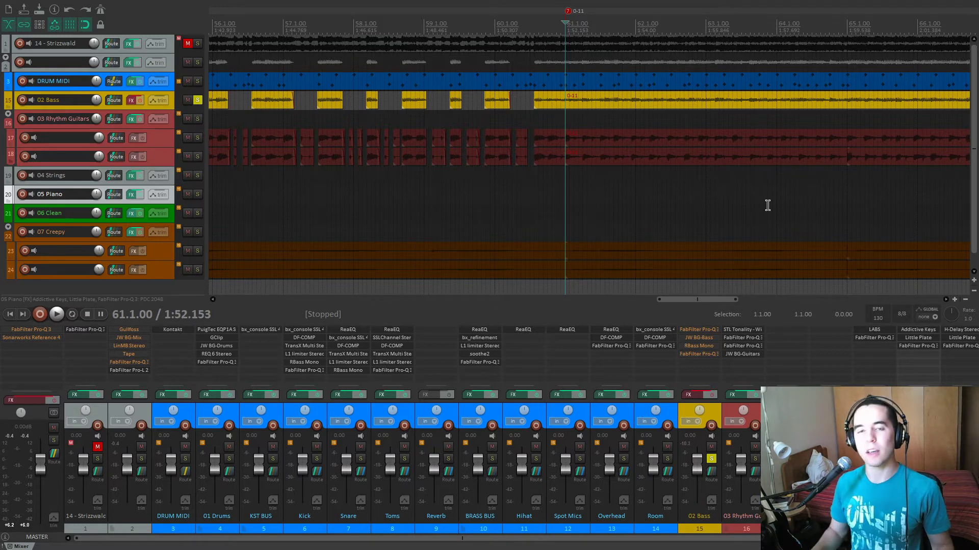
scroll(1, 145, up, 3)
scroll(0, 148, up, 2)
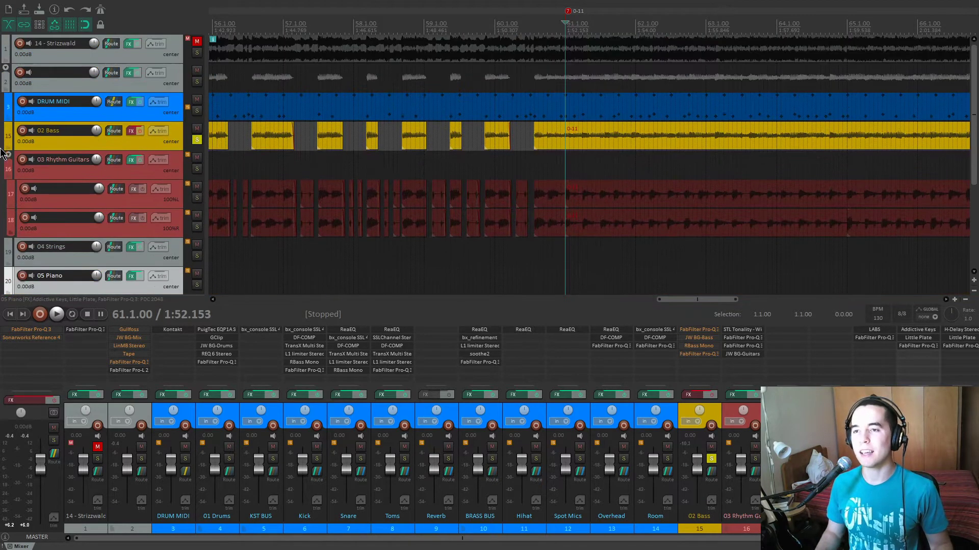
key(space)
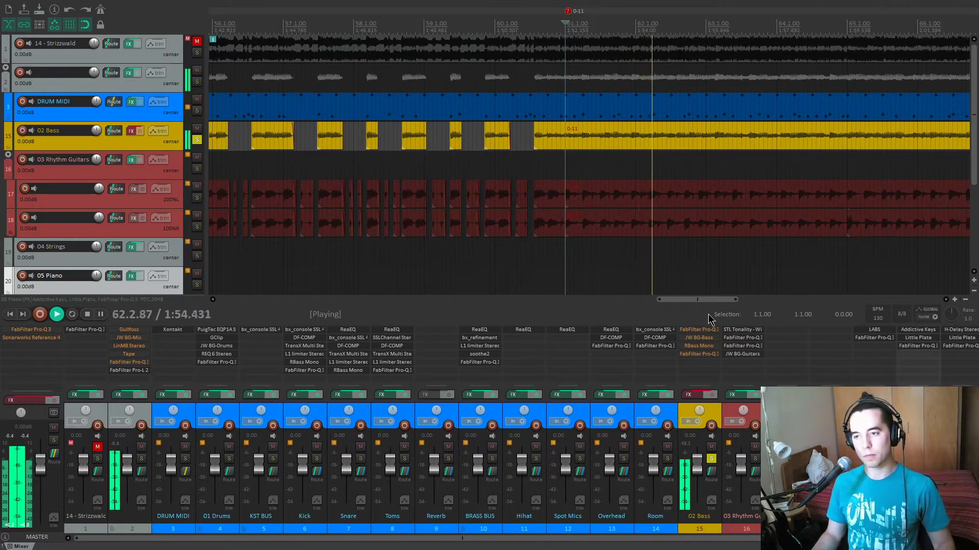
key(space)
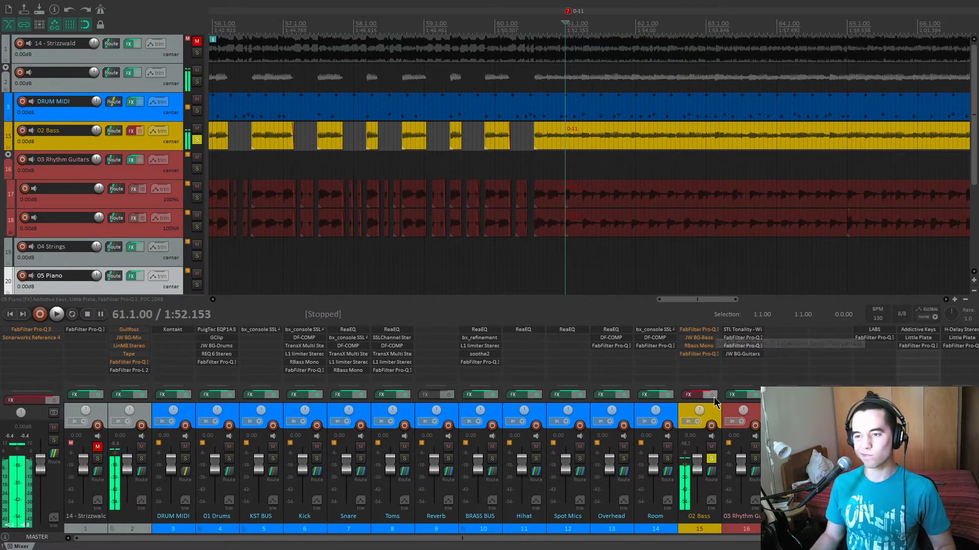
- Open the first Pro-Q 3 on 02 Bass and reposition its window so the bass track stays visible
click(713, 332)
drag(467, 138, 454, 137)
mouse_move(391, 330)
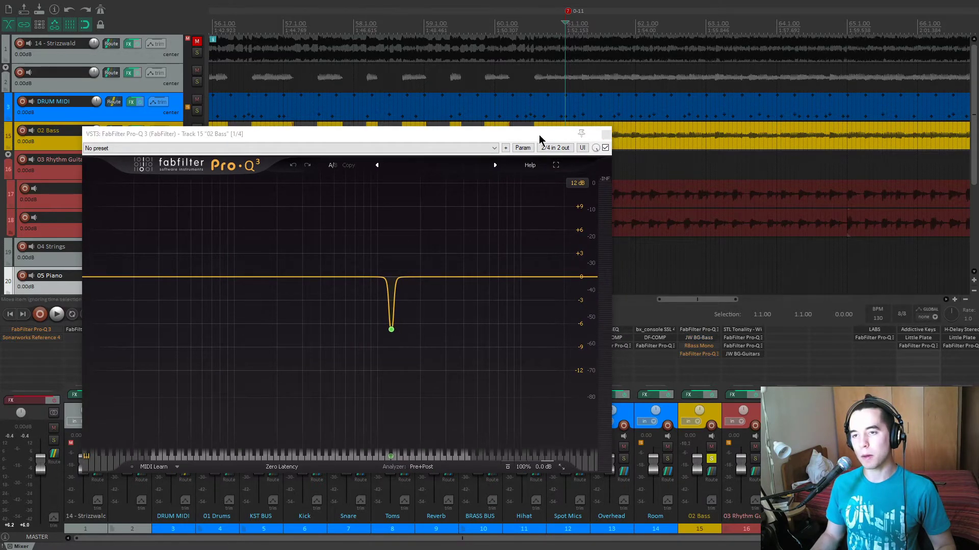
drag(542, 137, 559, 226)
- Play 02 Bass from bar 19, audition Pro-Q 3's 1252.1 Hz cut in band solo, and close the plugin window
scroll(565, 160, down, 8)
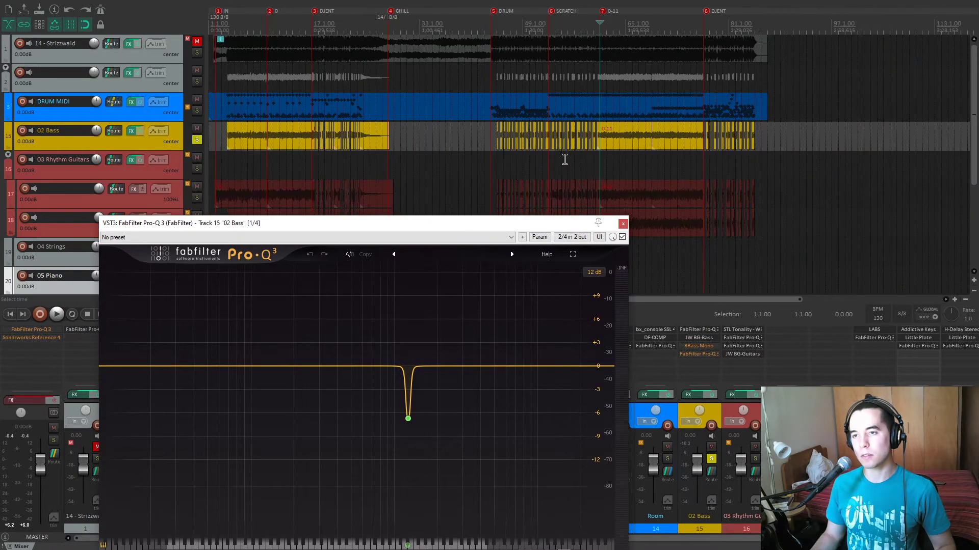
click(332, 162)
scroll(576, 163, up, 8)
key(space)
mouse_move(408, 421)
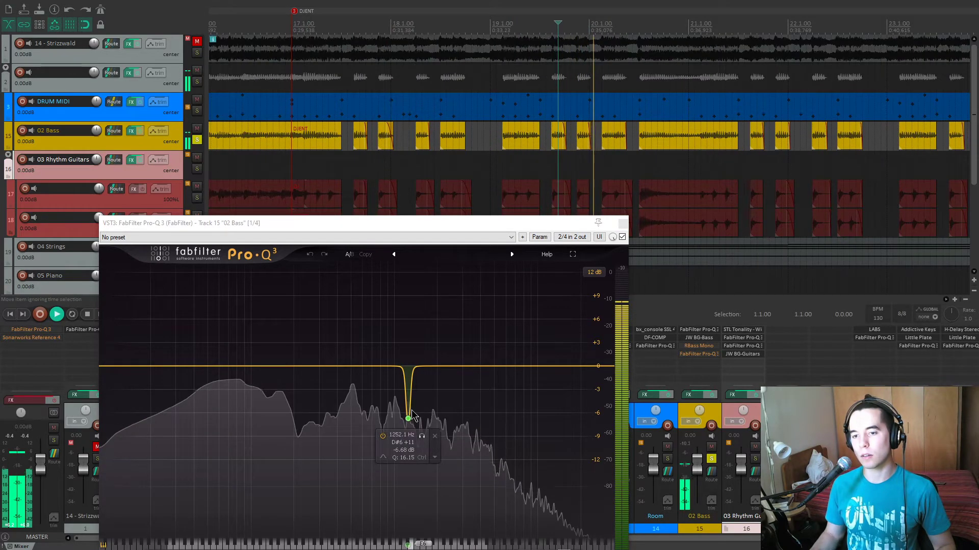
click(422, 437)
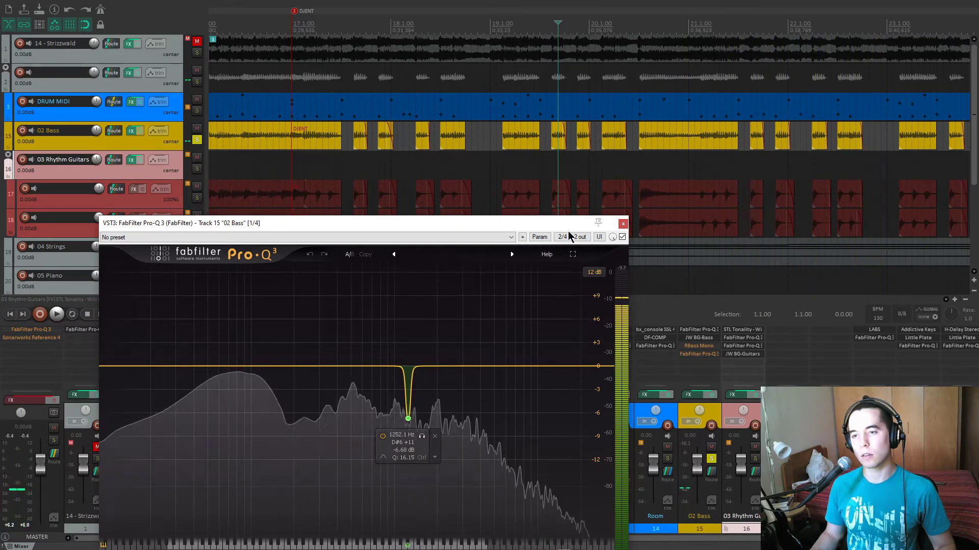
key(space)
click(623, 223)
- Open JW BG-Bass on 02 Bass and compare its BTM and TOP modes while playing from bar 61
scroll(706, 162, down, 10)
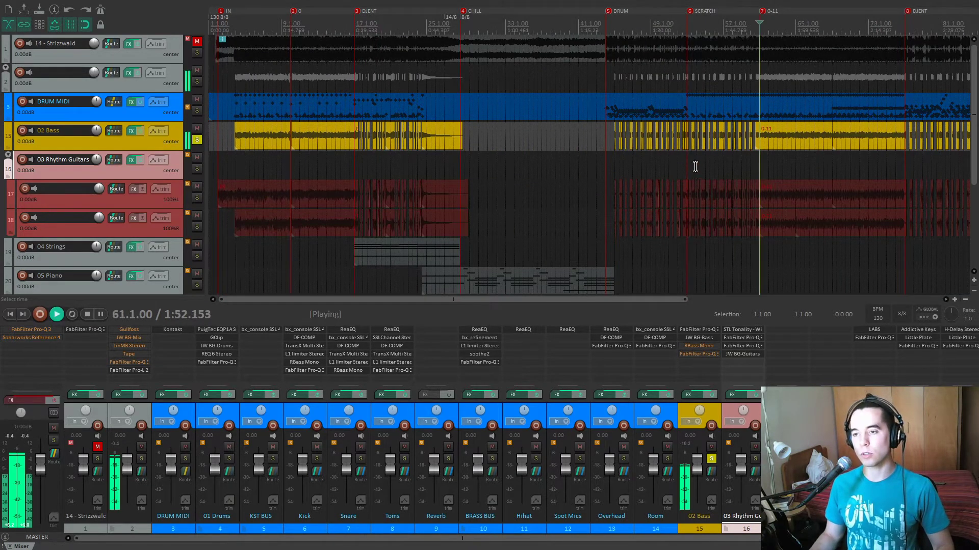
scroll(690, 164, up, 6)
click(699, 338)
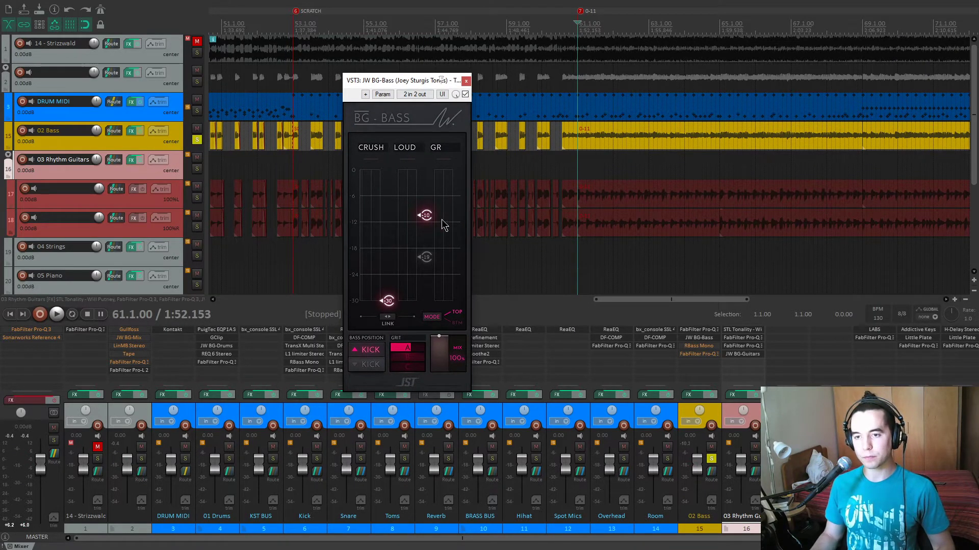
click(456, 318)
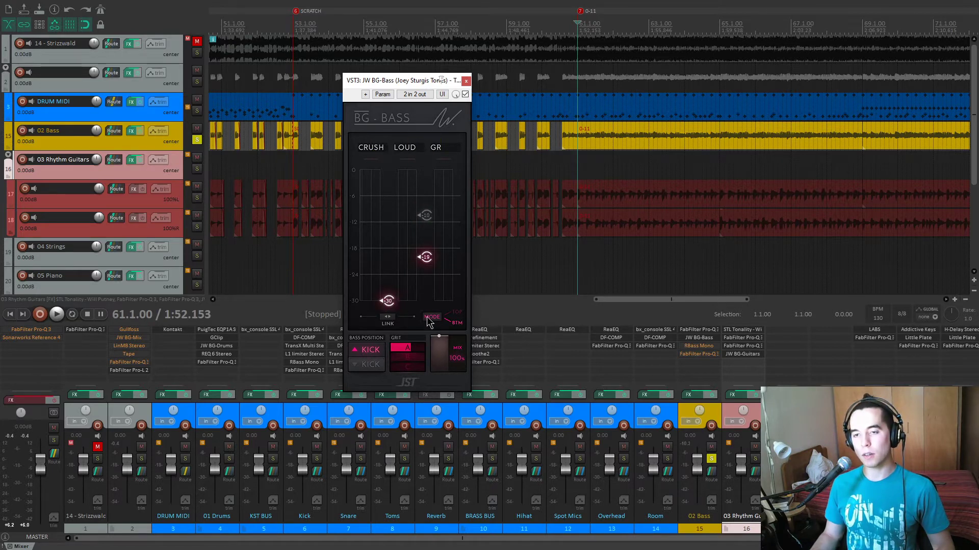
key(space)
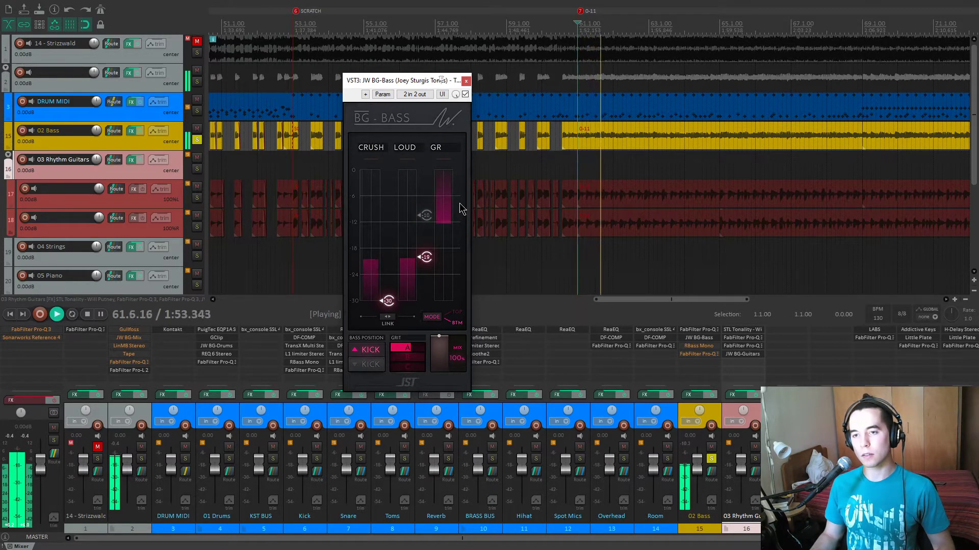
click(435, 319)
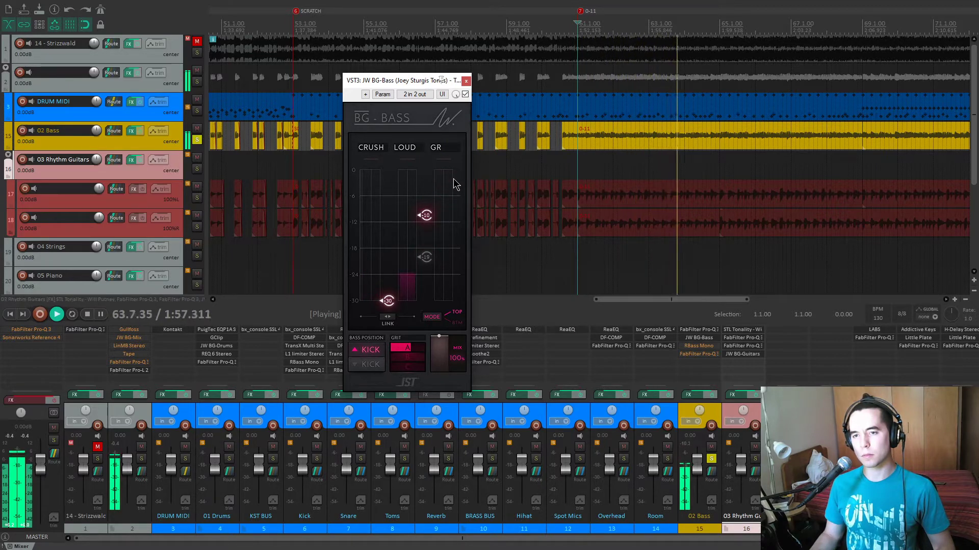
key(space)
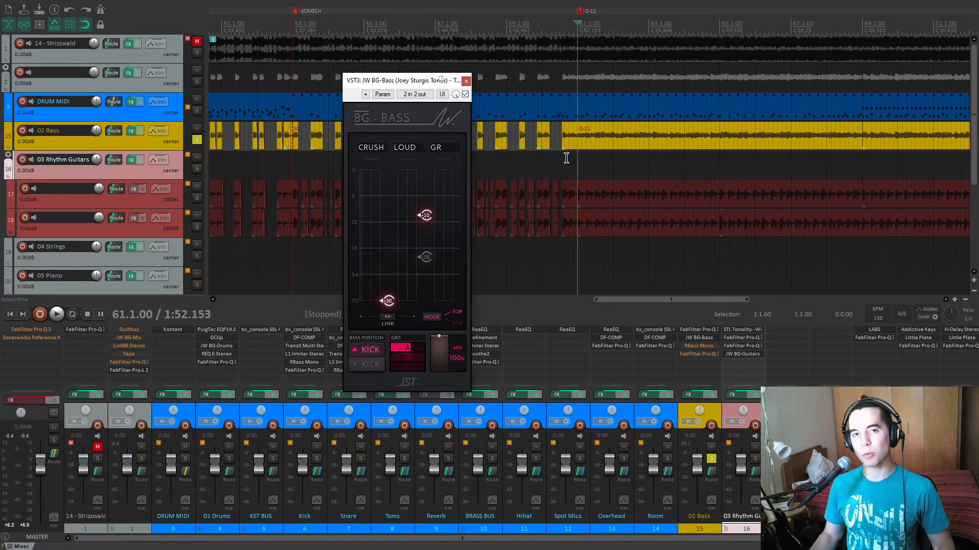
- Audition the second grit type of JW BG-Bass against grit A during playback, and close the plugin window
drag(412, 82, 422, 88)
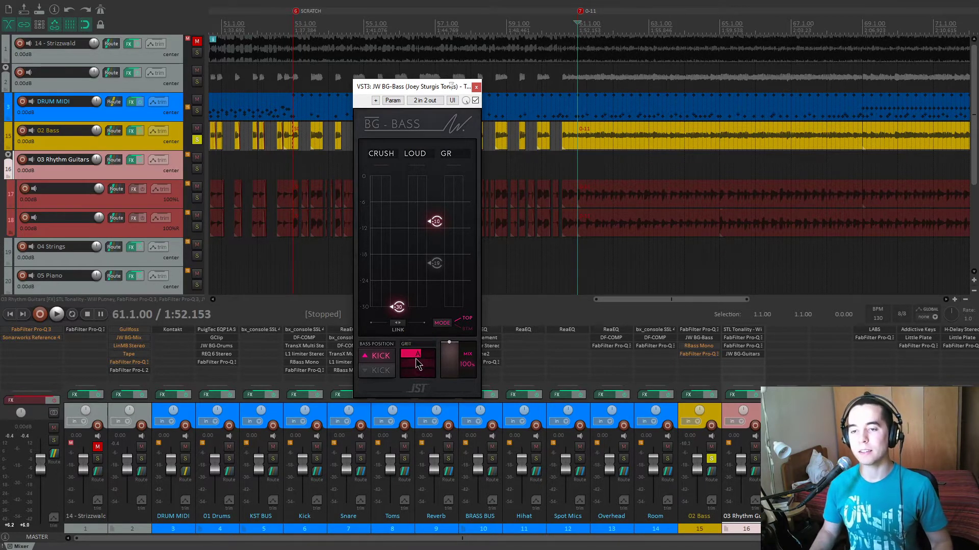
drag(421, 365, 416, 367)
key(space)
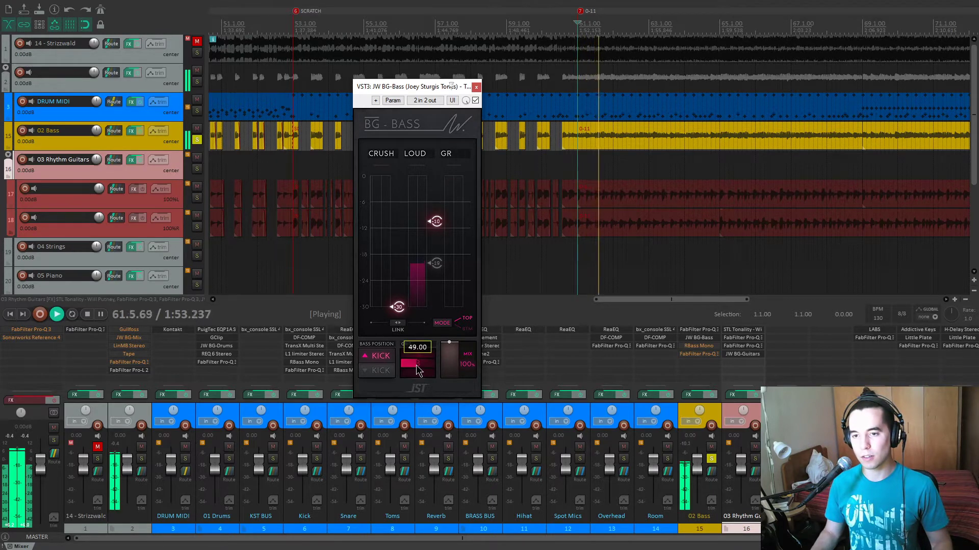
mouse_move(421, 376)
mouse_down()
mouse_move(426, 381)
mouse_move(423, 362)
mouse_up()
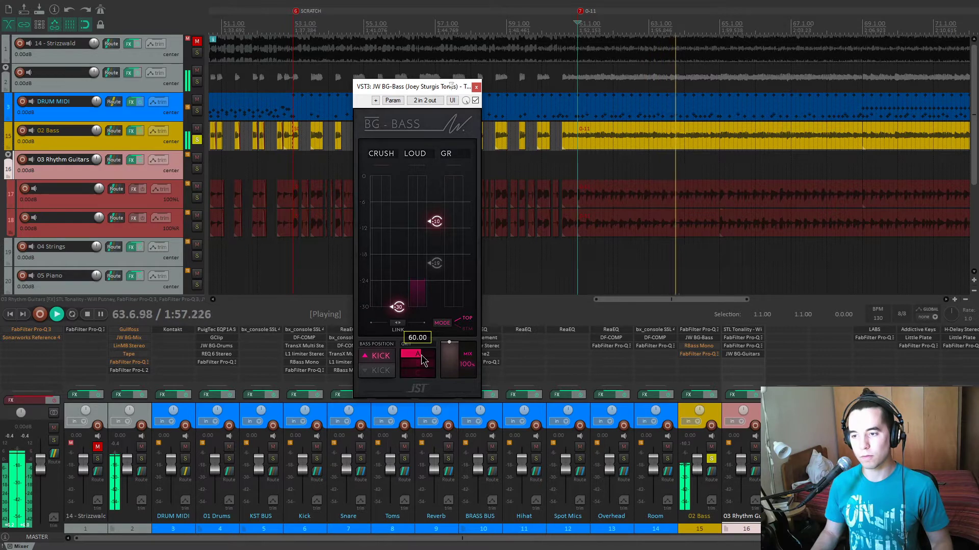
key(space)
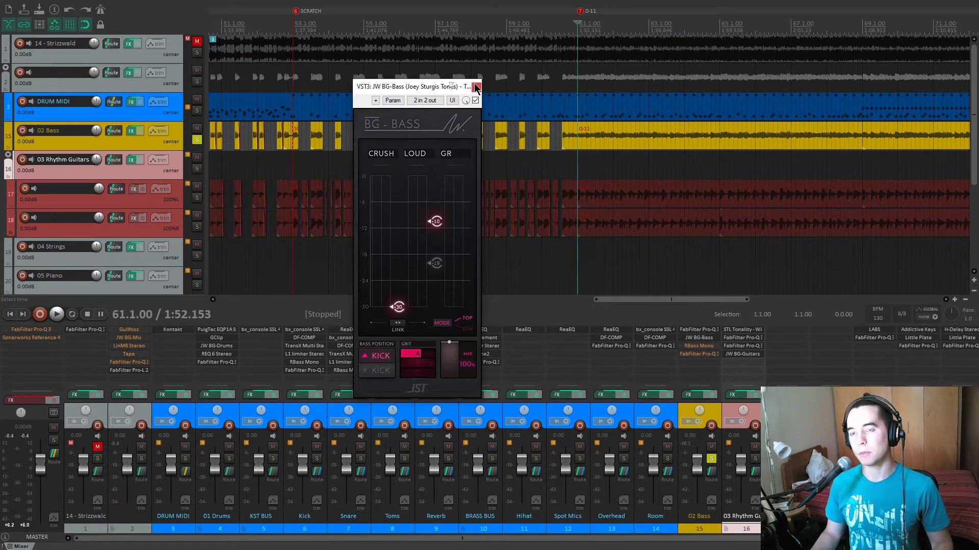
click(476, 88)
- Enable RBass Mono on 02 Bass, open it, and move its window over the arrangement
shift+click(706, 347)
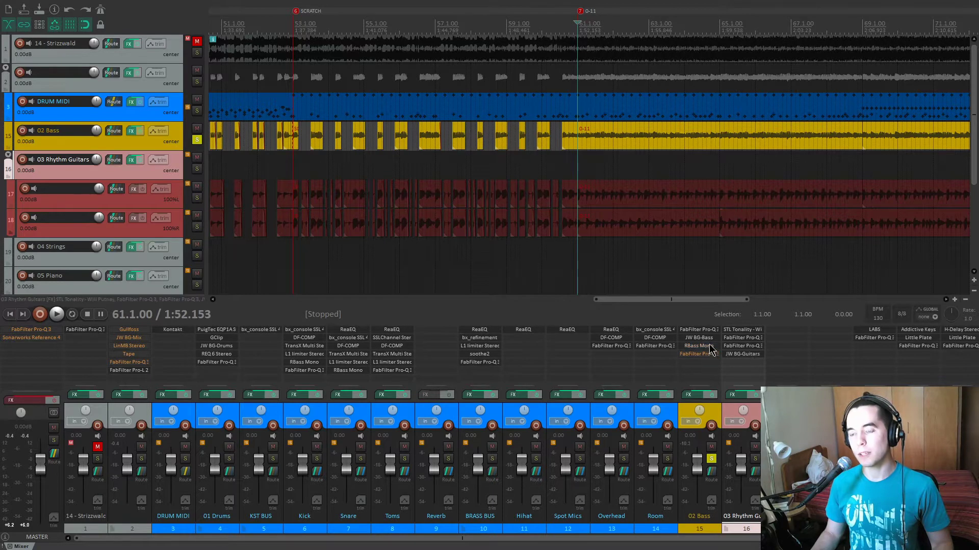
click(706, 346)
drag(131, 41, 334, 106)
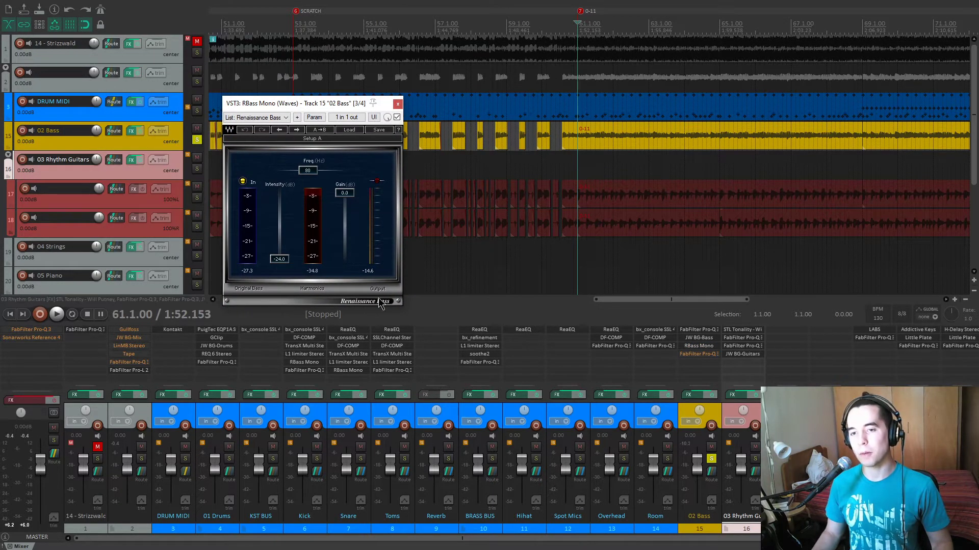
- Play the soloed 02 Bass from bar 61 and compare RBass Mono bypassed and enabled
drag(348, 118, 370, 148)
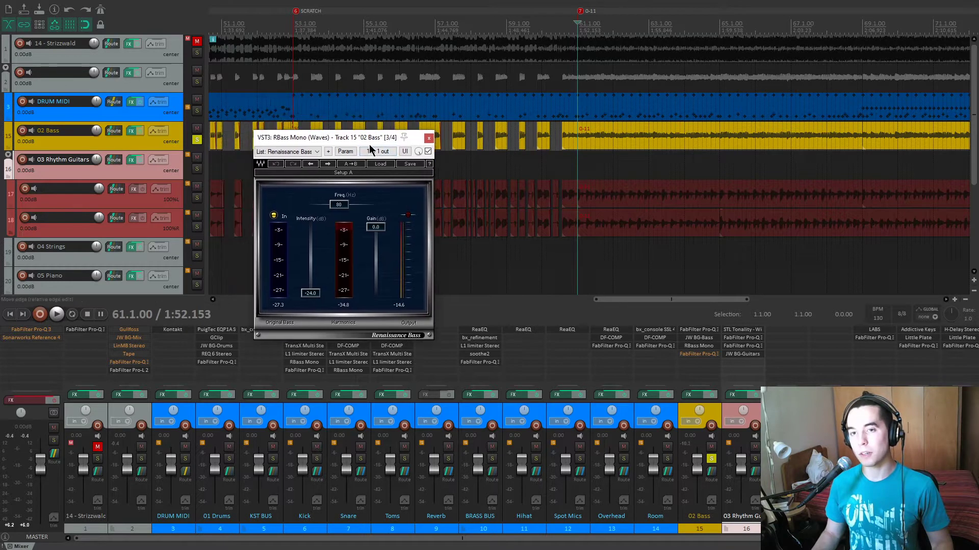
key(space)
click(428, 152)
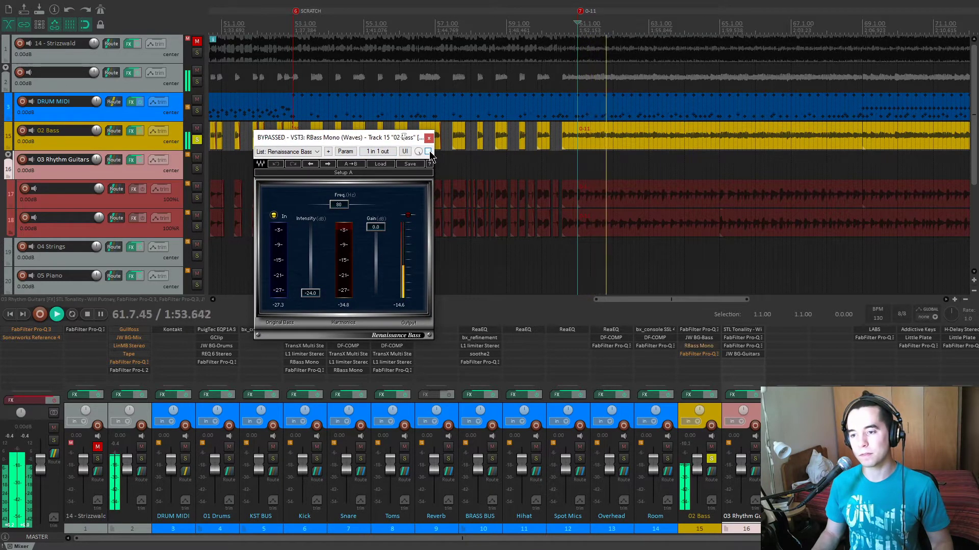
click(428, 151)
key(space)
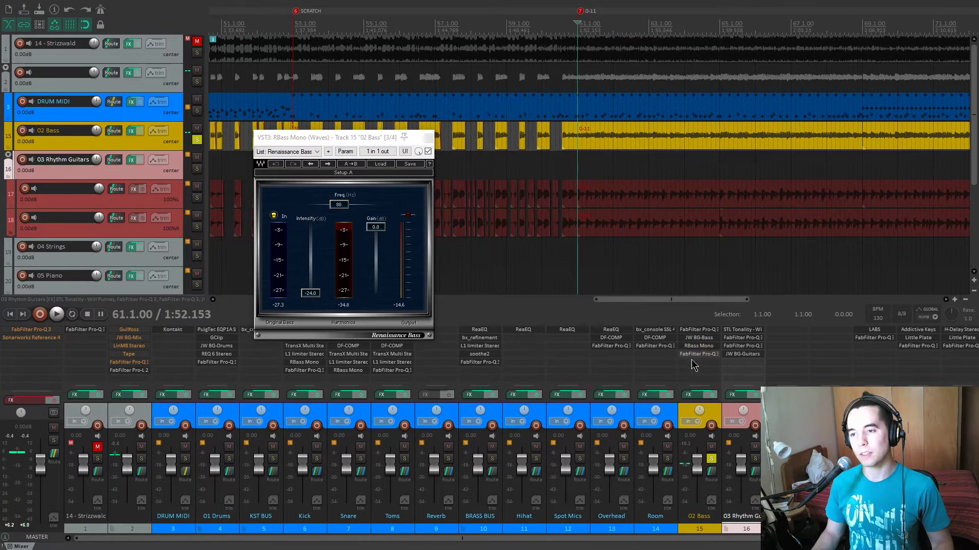
- Compare RBass Mono bypassed and enabled in the full mix with 02 Bass unsoloed, and close the plugin window
key(space)
click(709, 458)
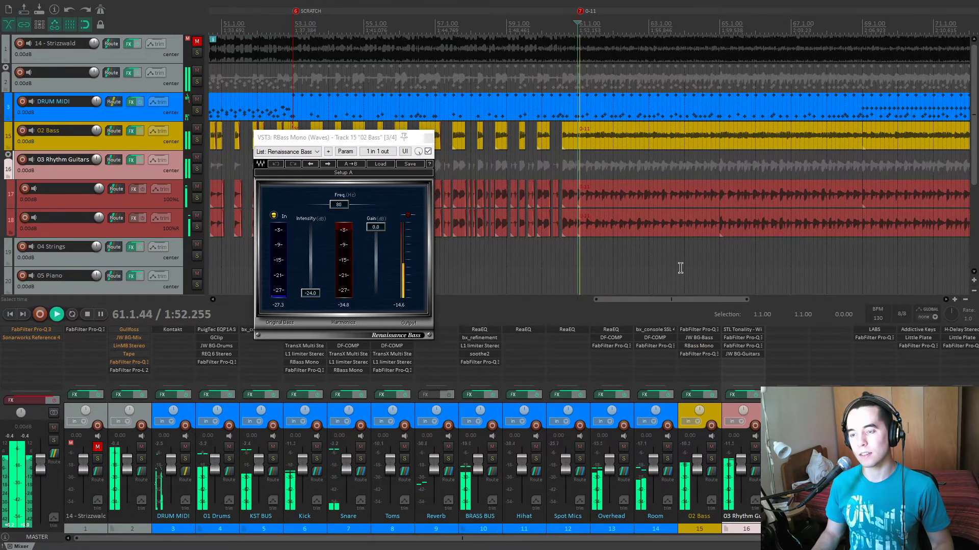
click(428, 151)
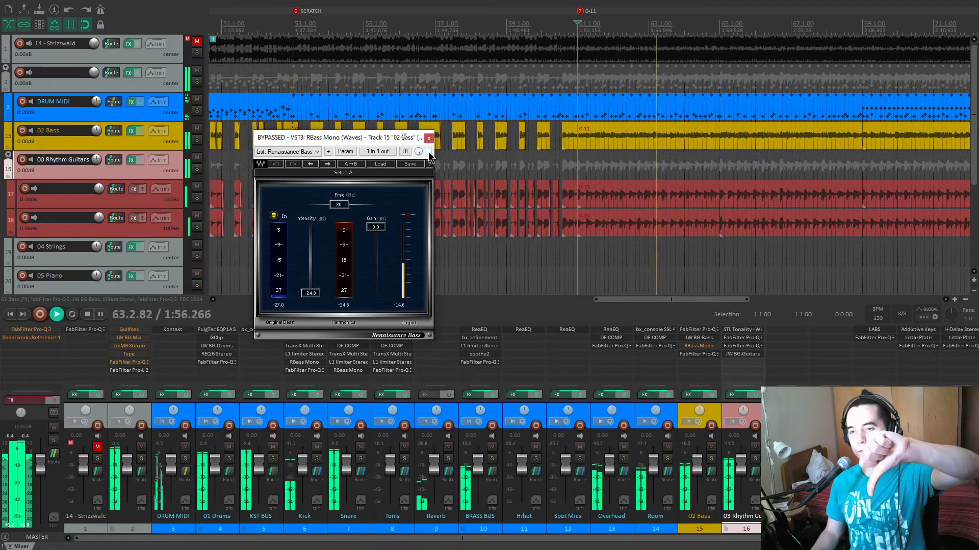
click(428, 152)
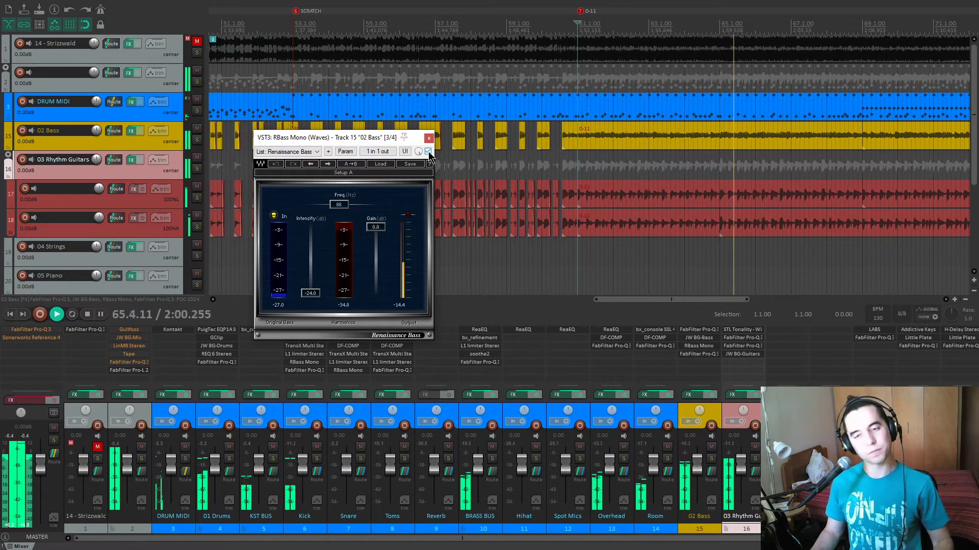
key(space)
click(429, 138)
- Solo 02 Bass, open the last Pro-Q 3 in its chain, and view JW BG-Bass beside it before closing that window
click(711, 459)
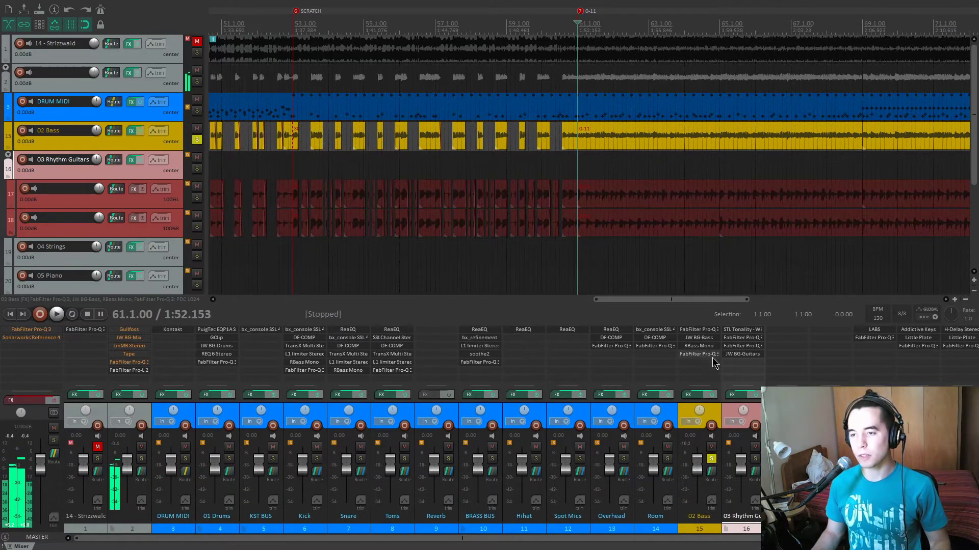
click(714, 356)
drag(380, 48, 384, 114)
click(699, 337)
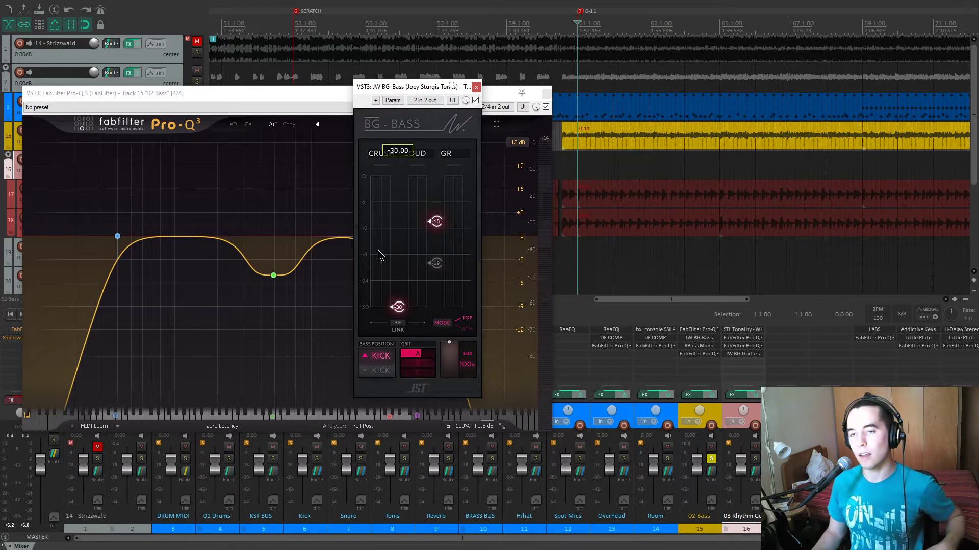
drag(399, 89, 614, 97)
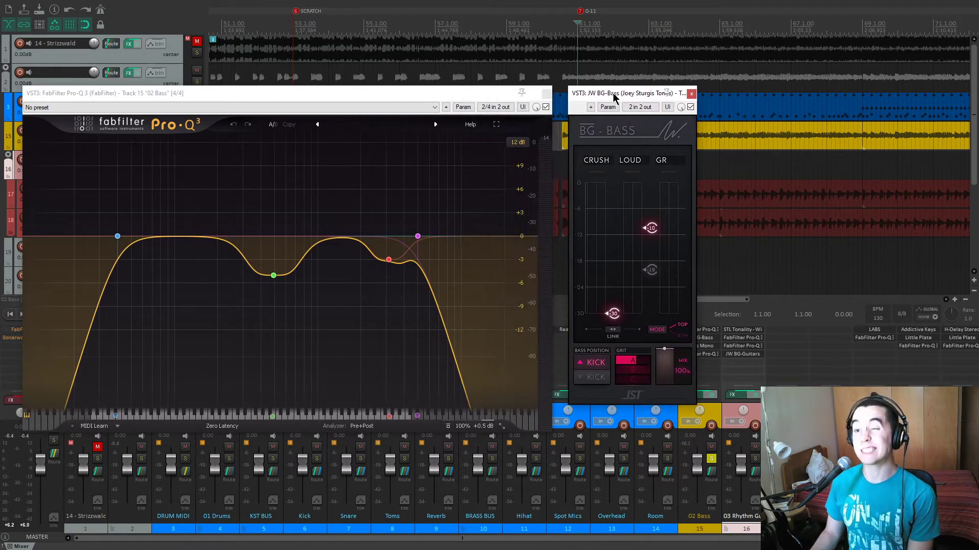
click(691, 94)
drag(438, 101, 448, 89)
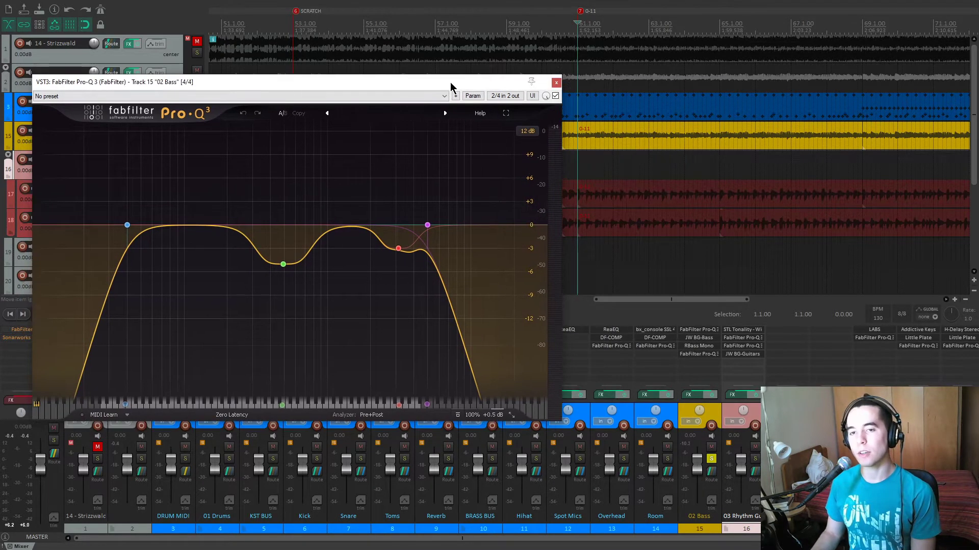
- Play 02 Bass and compare the sound with Pro-Q 3's 5000 Hz, 18 dB/oct high cut disabled and enabled
mouse_move(124, 232)
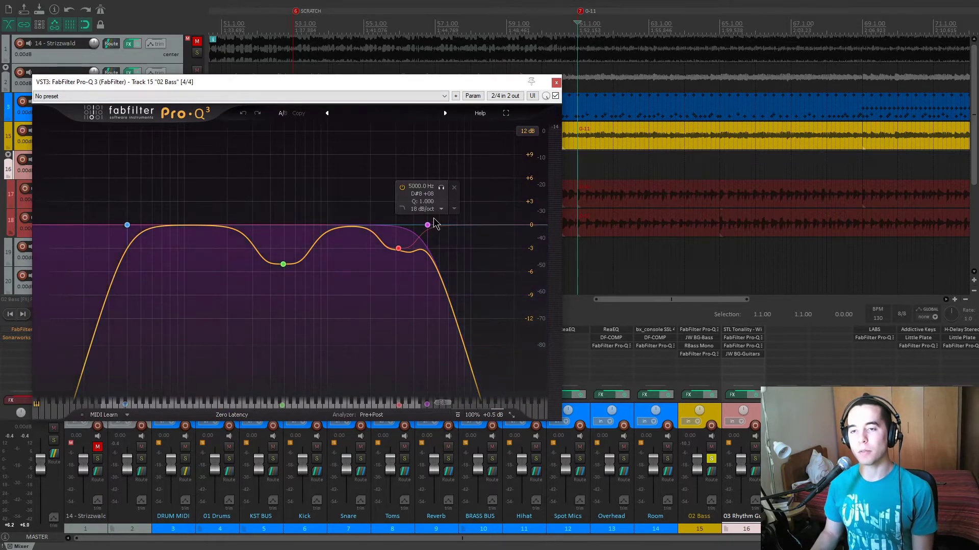
mouse_move(430, 226)
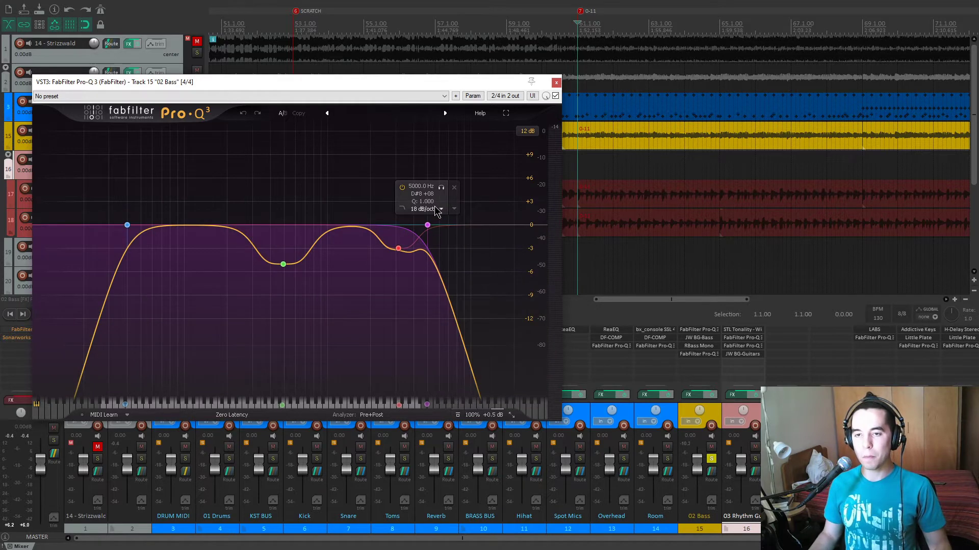
key(space)
click(402, 188)
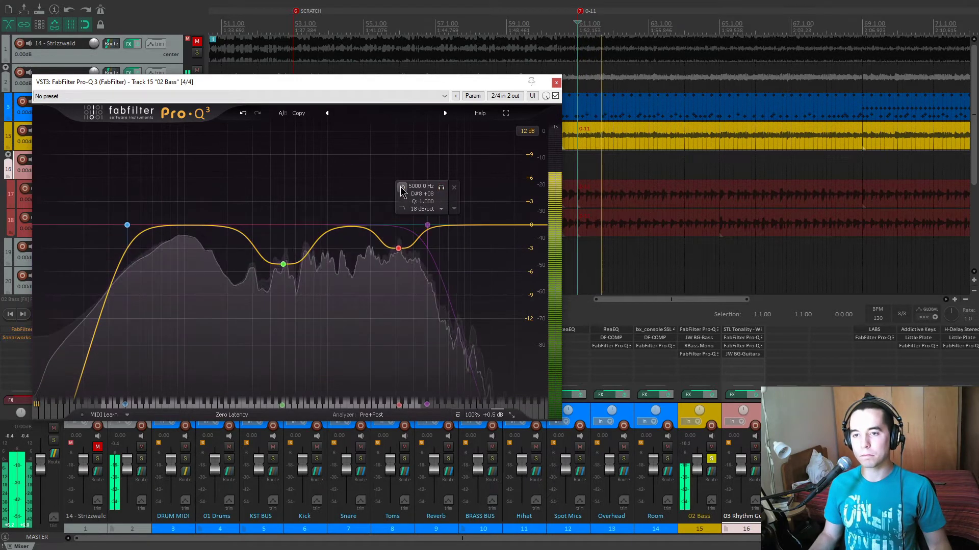
click(402, 187)
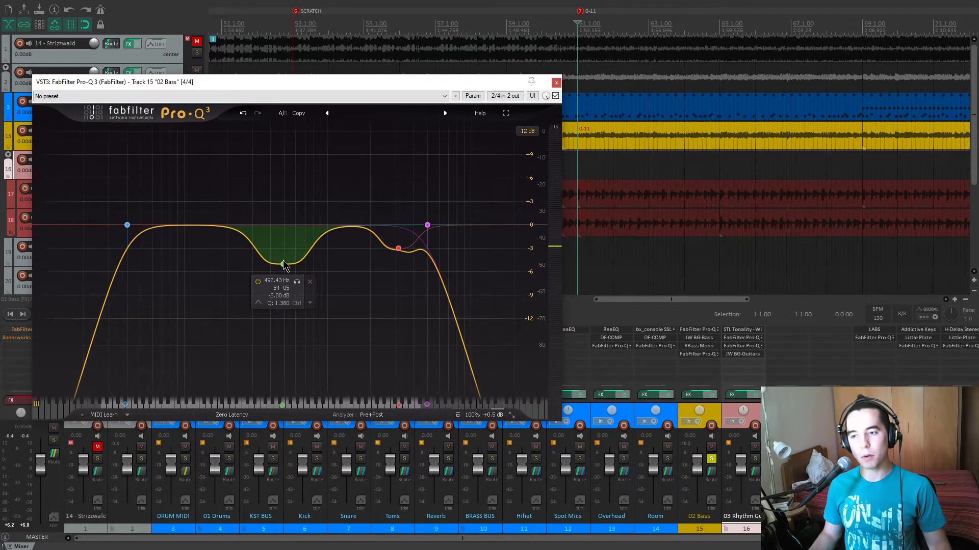
- Compare Pro-Q 3's 492.43 Hz cut disabled and enabled during playback, and audition that band in solo
key(space)
click(258, 282)
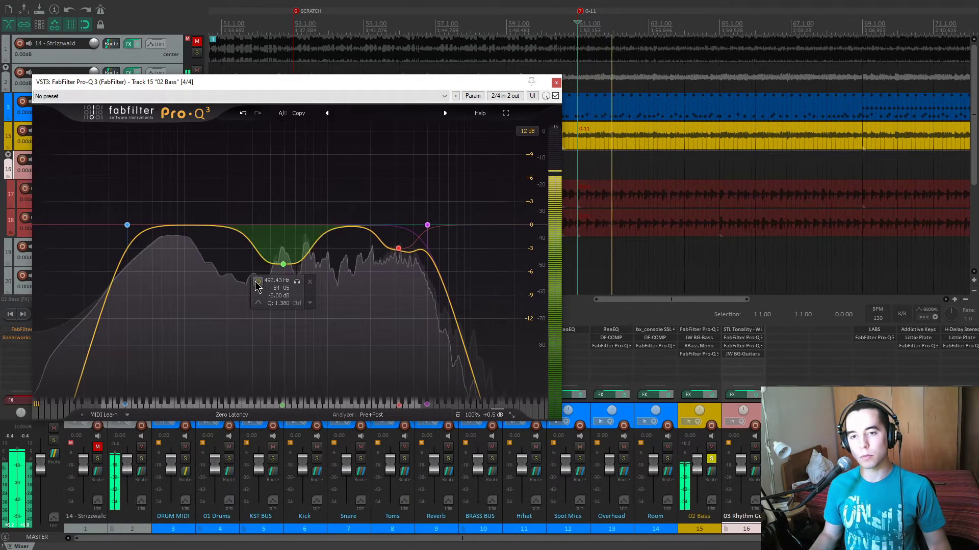
click(257, 281)
click(258, 282)
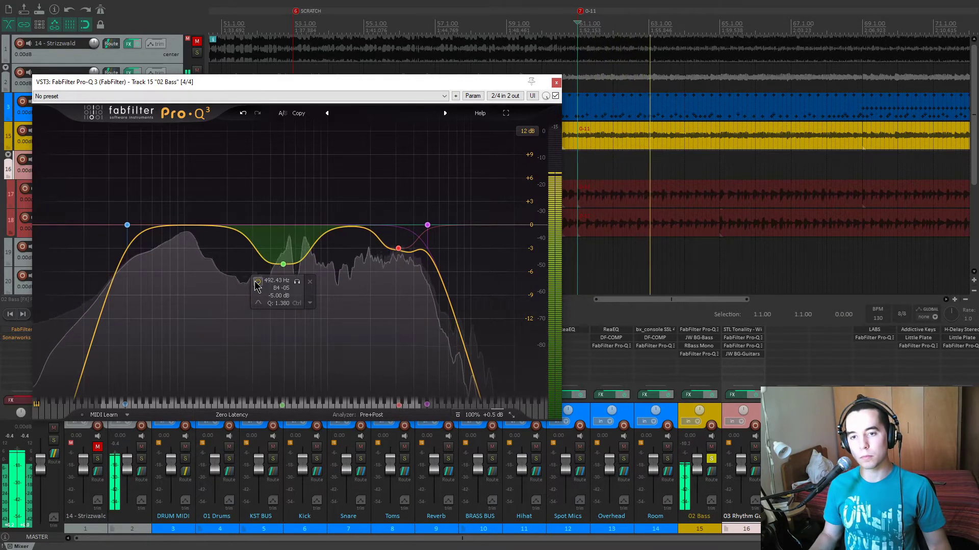
click(297, 282)
click(296, 282)
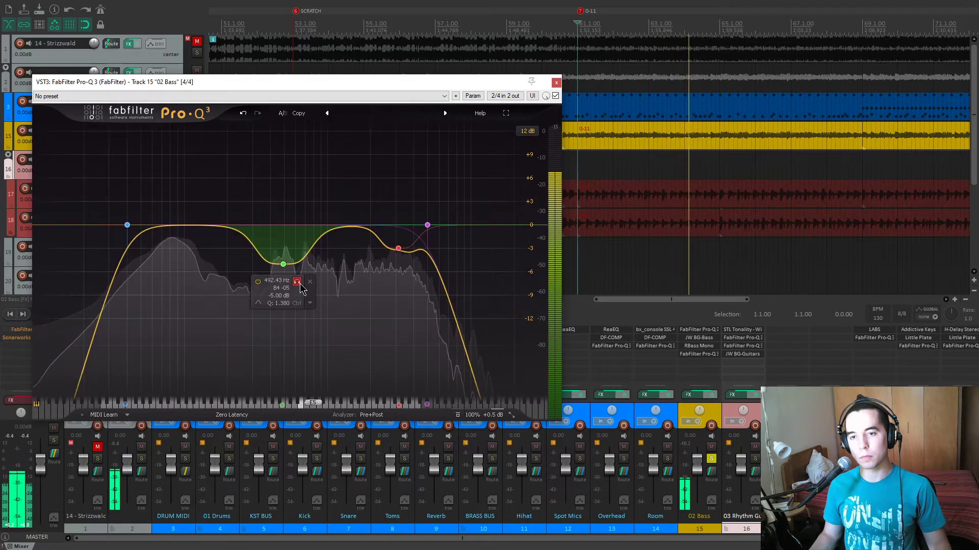
- Audition Pro-Q 3's 3132.2 Hz cut in solo, compare the whole EQ bypassed and enabled, and close its window
mouse_move(406, 251)
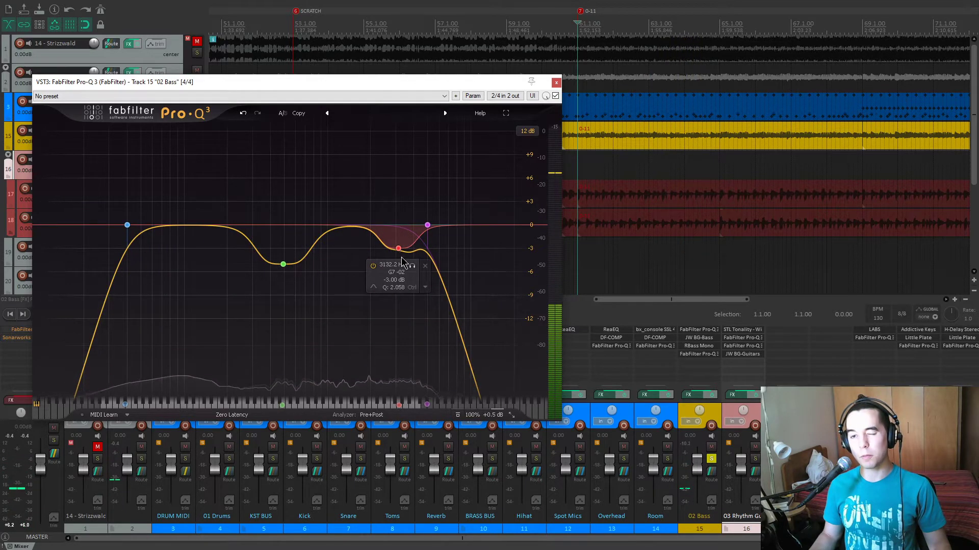
click(412, 266)
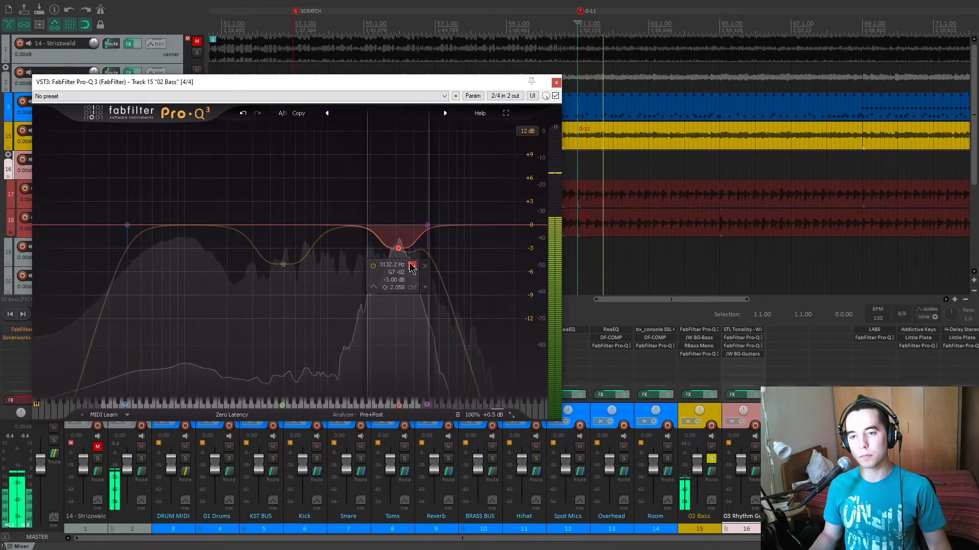
click(412, 266)
click(556, 95)
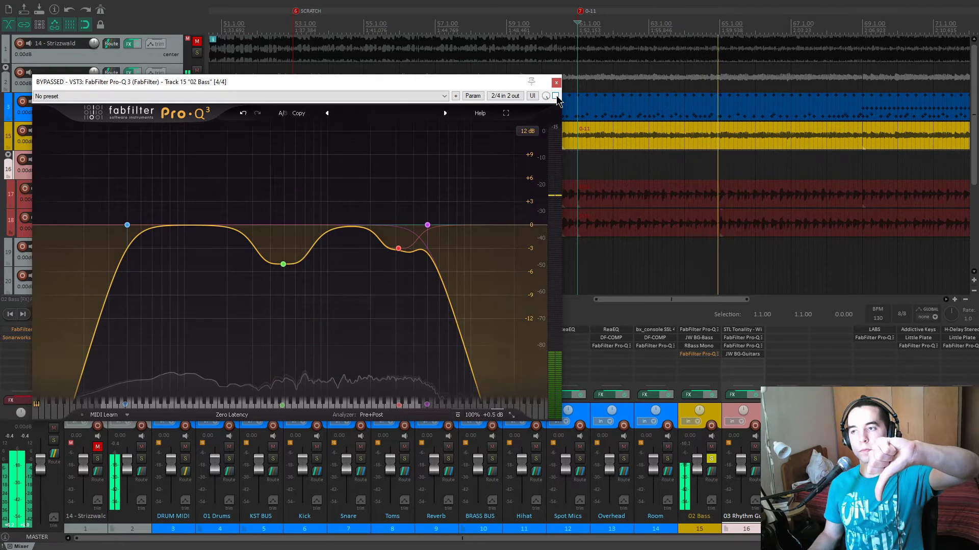
click(557, 97)
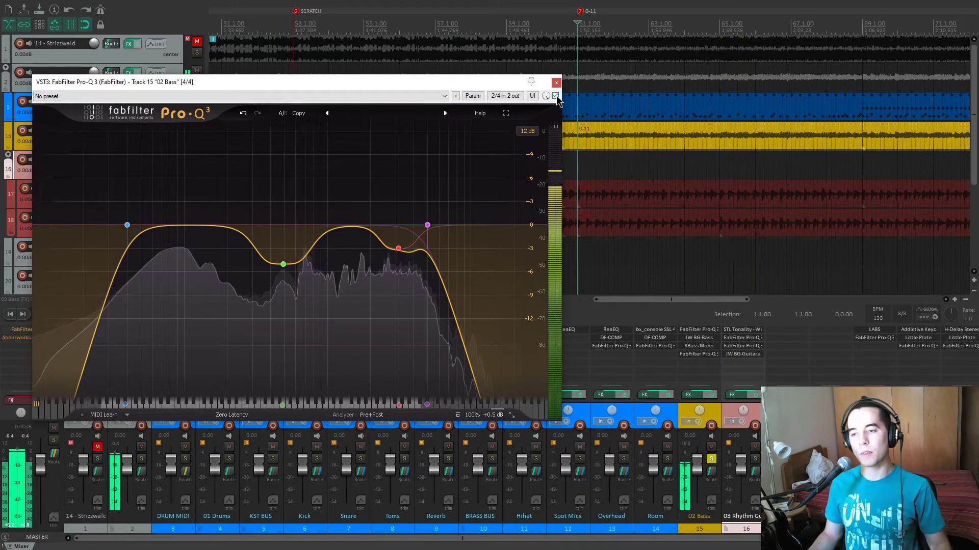
key(space)
click(557, 83)
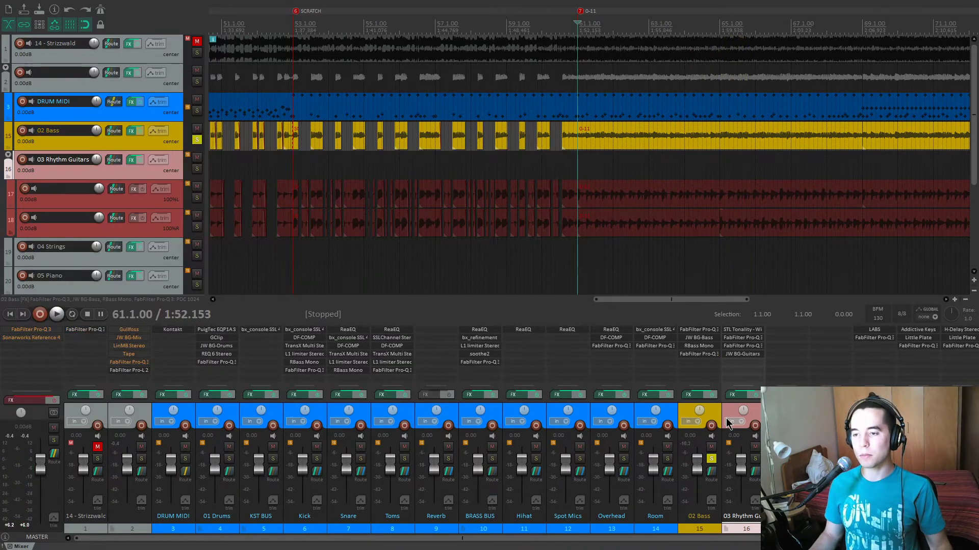
- Unsolo 02 Bass and briefly play the full mix from bar 61
click(711, 459)
click(756, 461)
key(space)
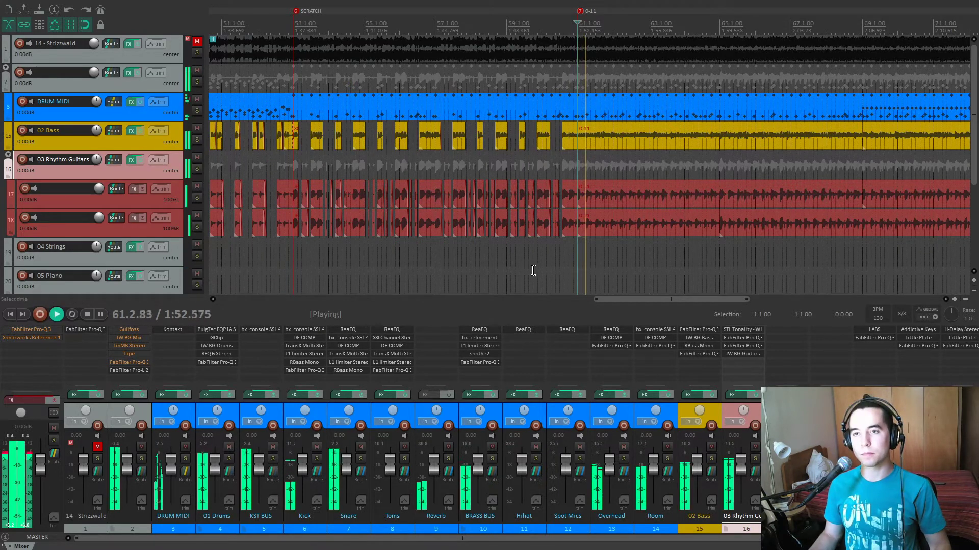
key(space)
- Return to the SCRATCH marker at bar 53, solo 03 Rhythm Guitars, and open its STL Tonality - Will Putney plugin
key(6)
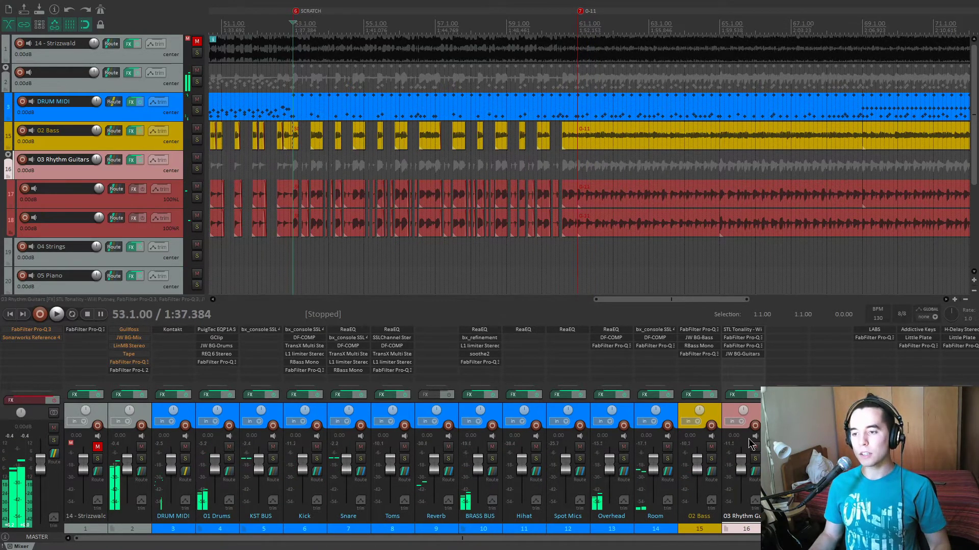
click(756, 459)
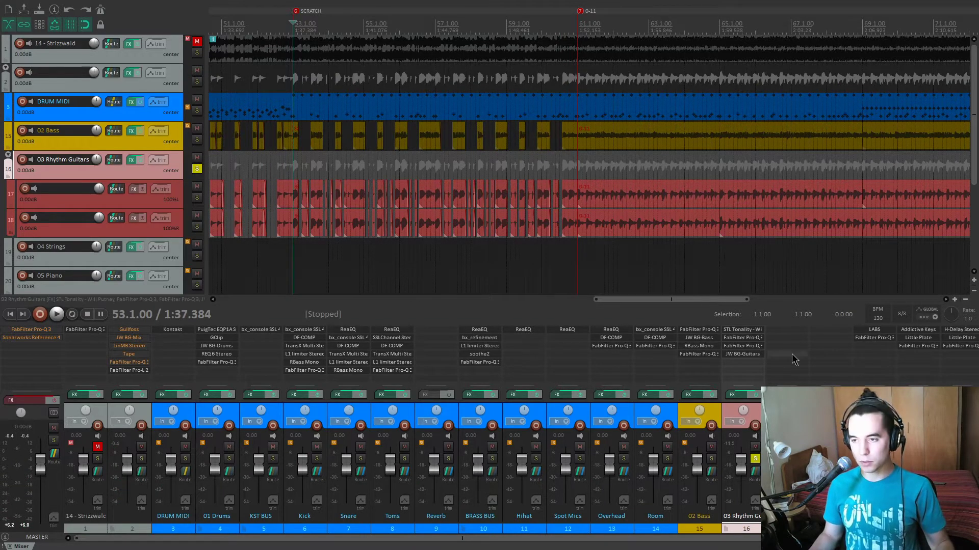
click(742, 330)
drag(402, 45, 474, 81)
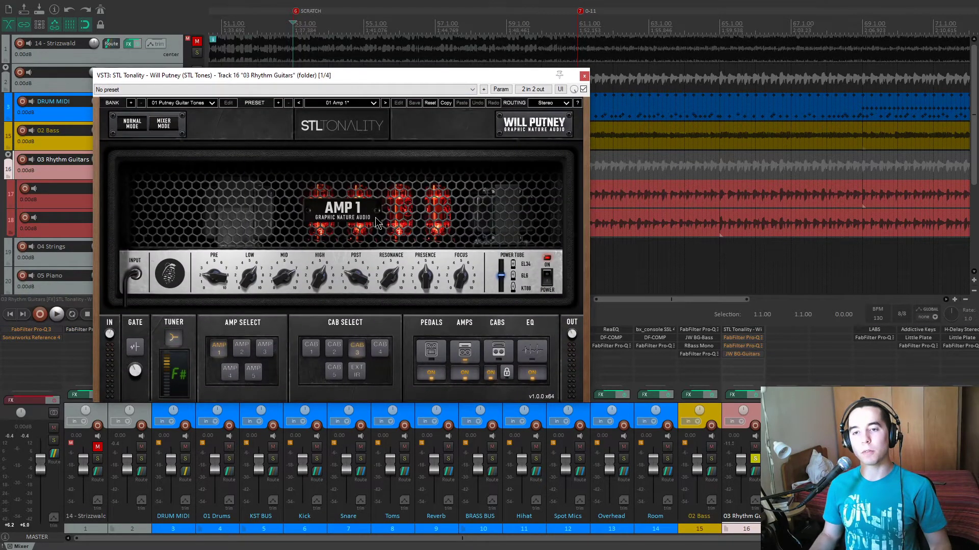
- Show STL Tonality's cabinets and audition CAB 4 against CAB 3 on the rhythm guitars, leaving CAB 3 selected
click(495, 351)
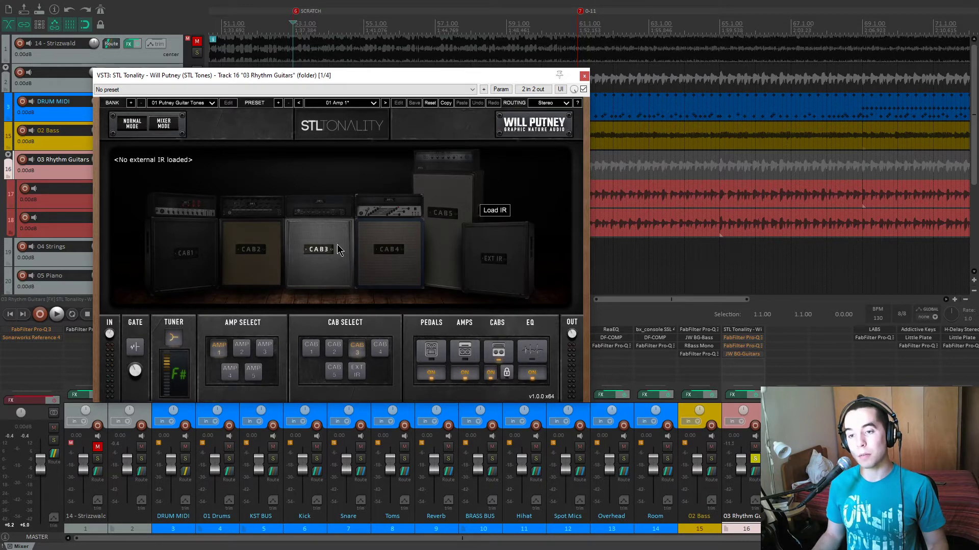
key(space)
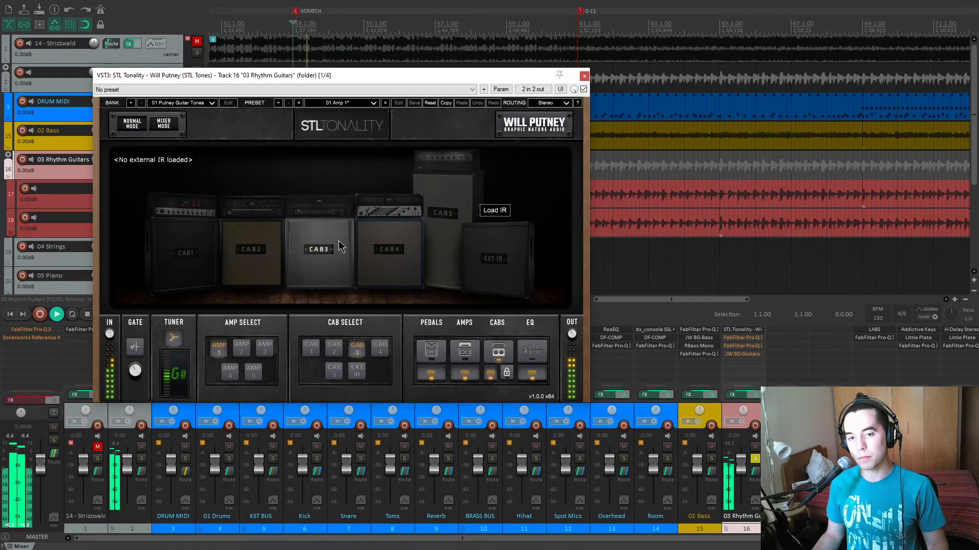
click(371, 235)
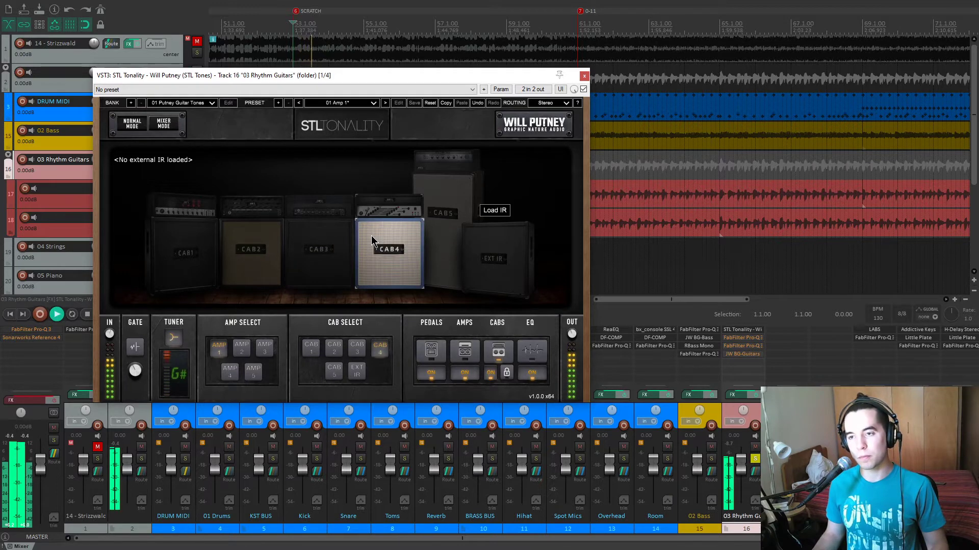
key(space)
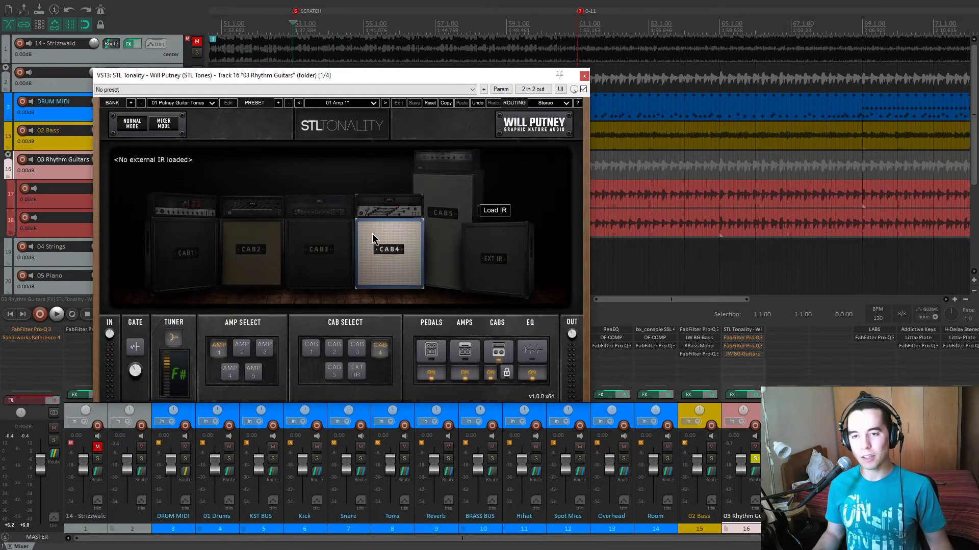
click(332, 236)
key(space)
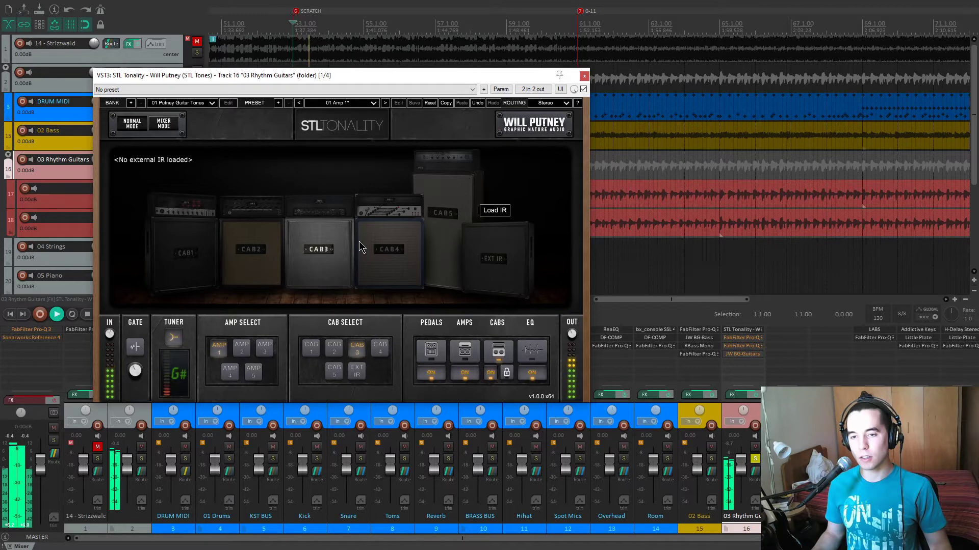
key(space)
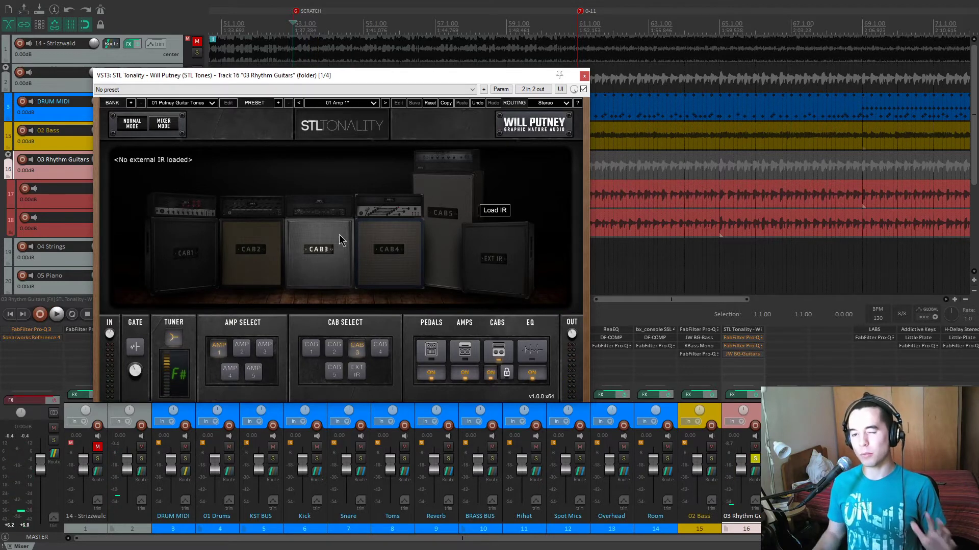
- Examine STL Tonality's Amp 1 settings and its parametric EQ, including the gain of the highest band
click(460, 352)
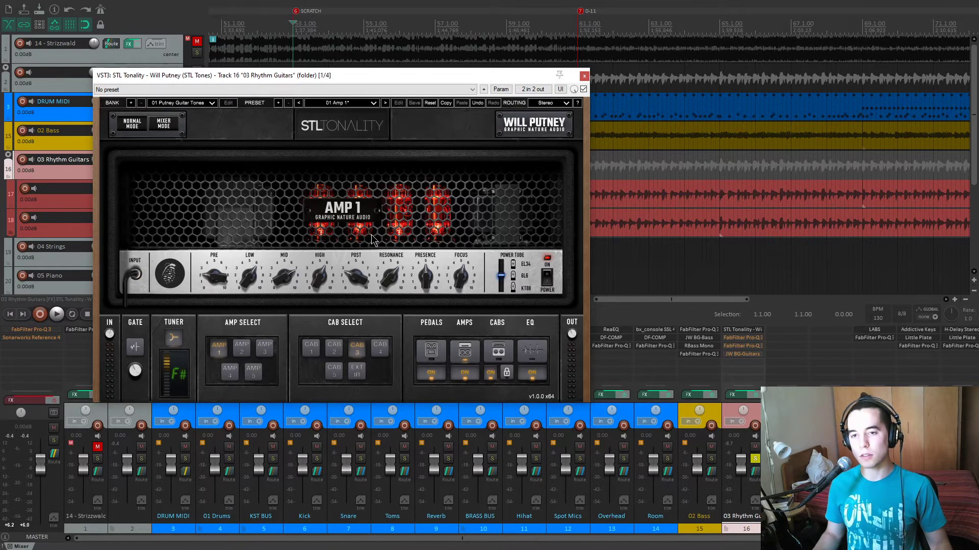
click(532, 352)
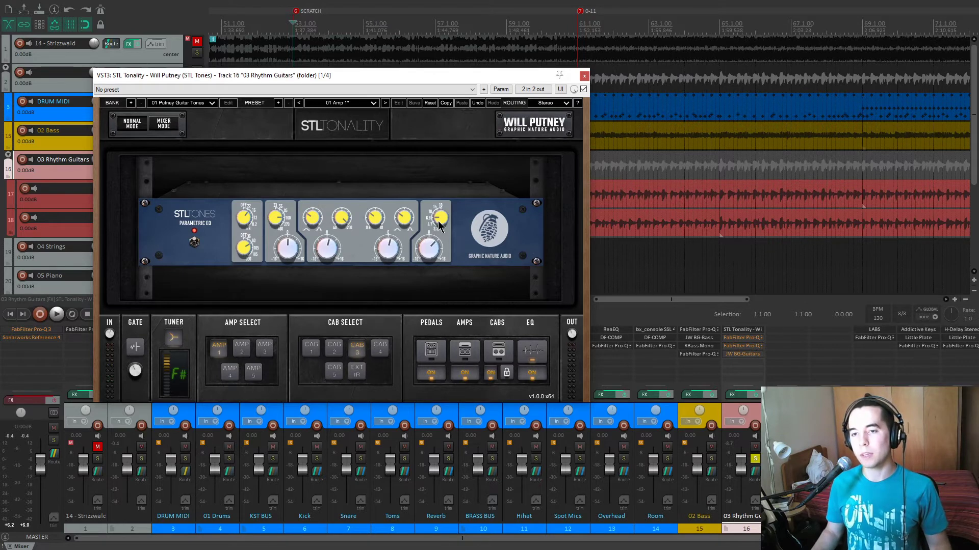
mouse_move(425, 247)
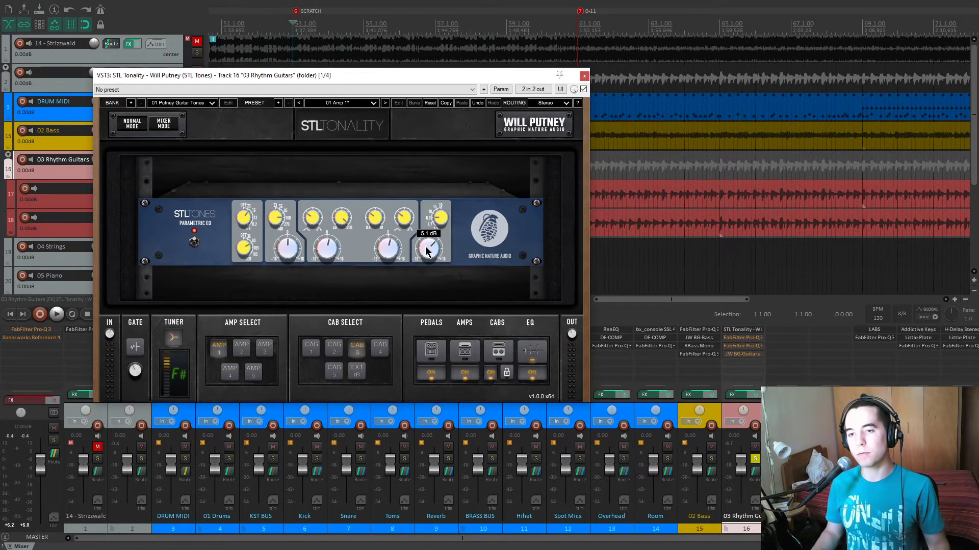
- Compare the rhythm guitars with STL Tonality's parametric EQ off and on during playback, then close the plugin
key(space)
click(194, 244)
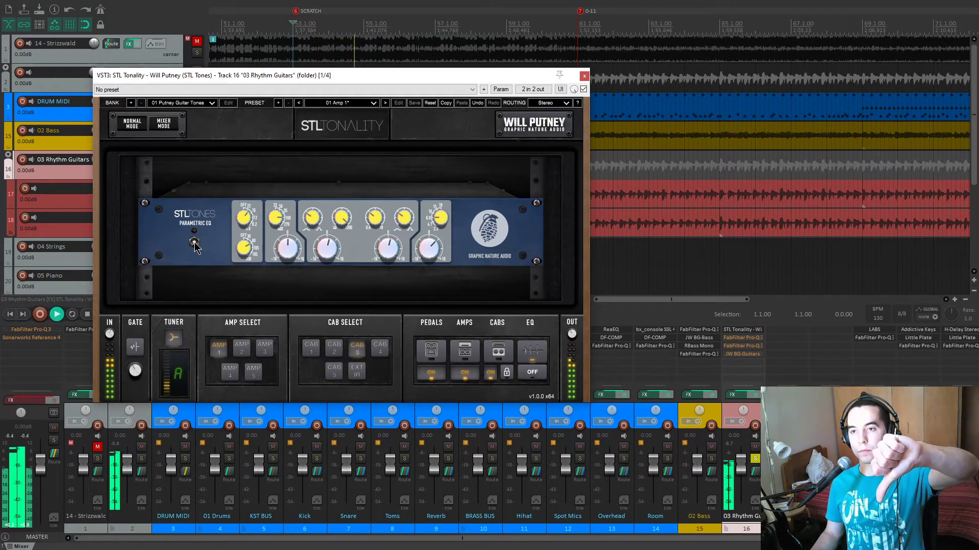
click(195, 245)
key(space)
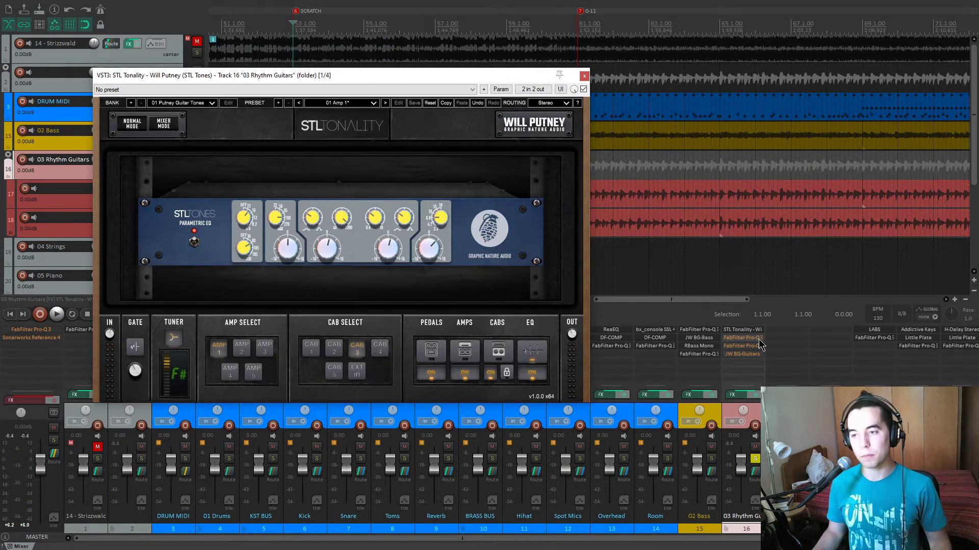
click(584, 75)
- Enable the first FabFilter Pro-Q 3 on 03 Rhythm Guitars during playback and open it
key(space)
shift+click(751, 338)
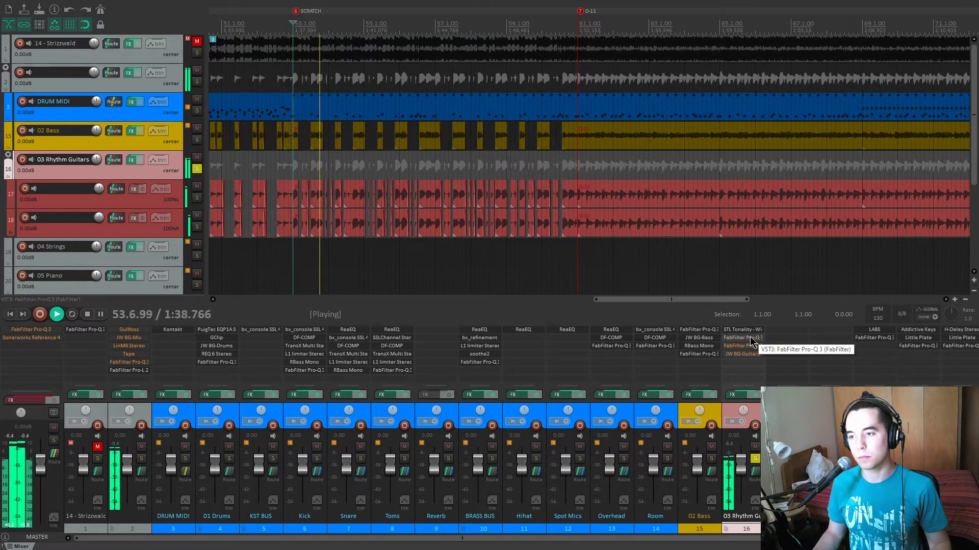
click(751, 338)
drag(468, 104, 451, 101)
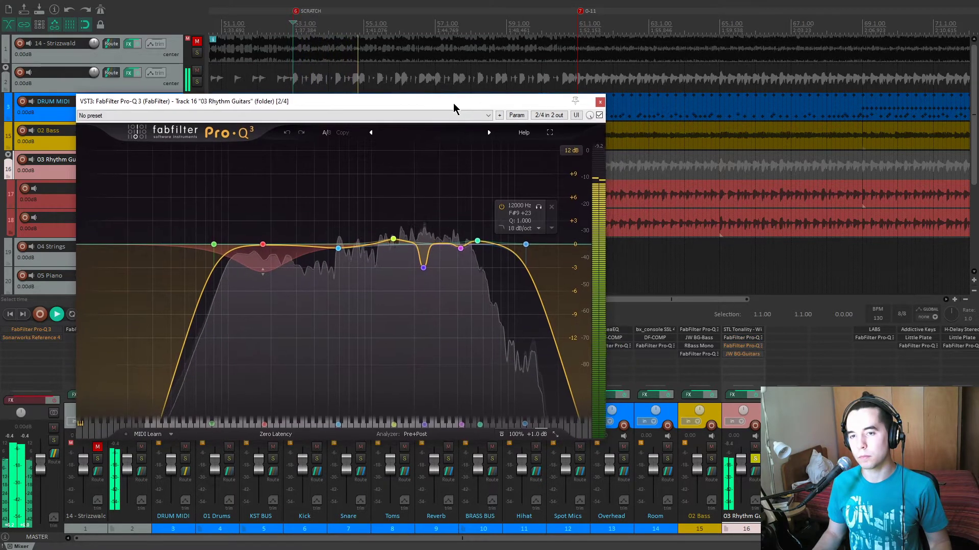
key(space)
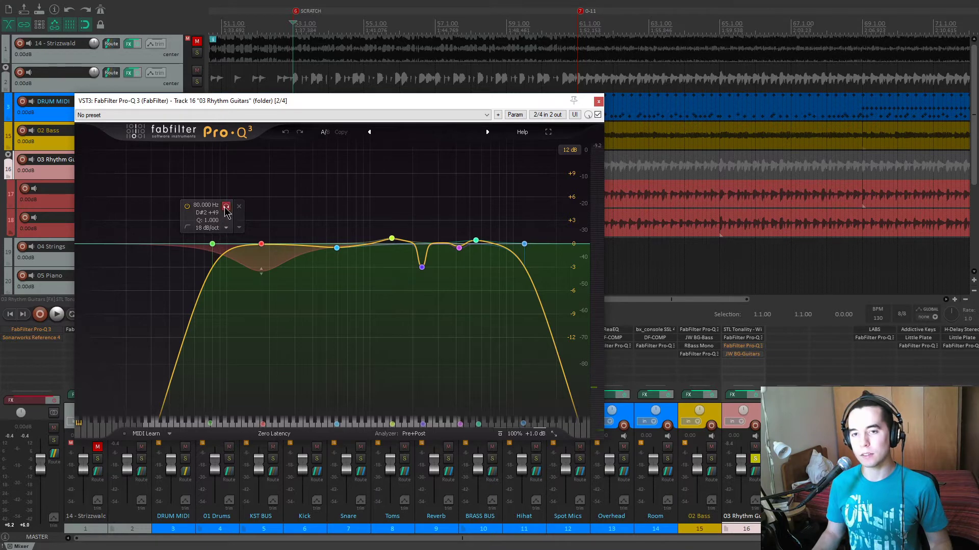
- Audition Pro-Q 3's 80 Hz low cut and its dynamic 175.54 Hz band in isolation on the rhythm guitars
key(space)
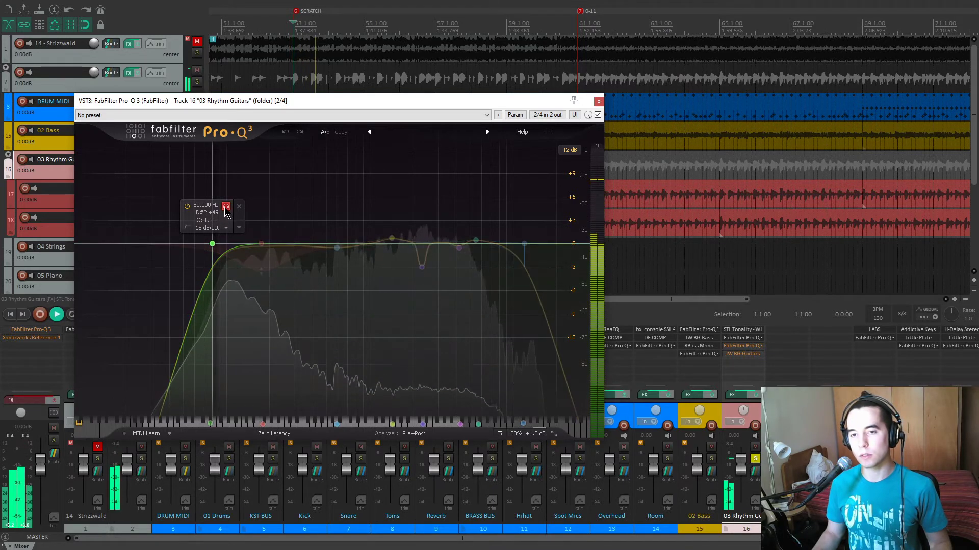
key(space)
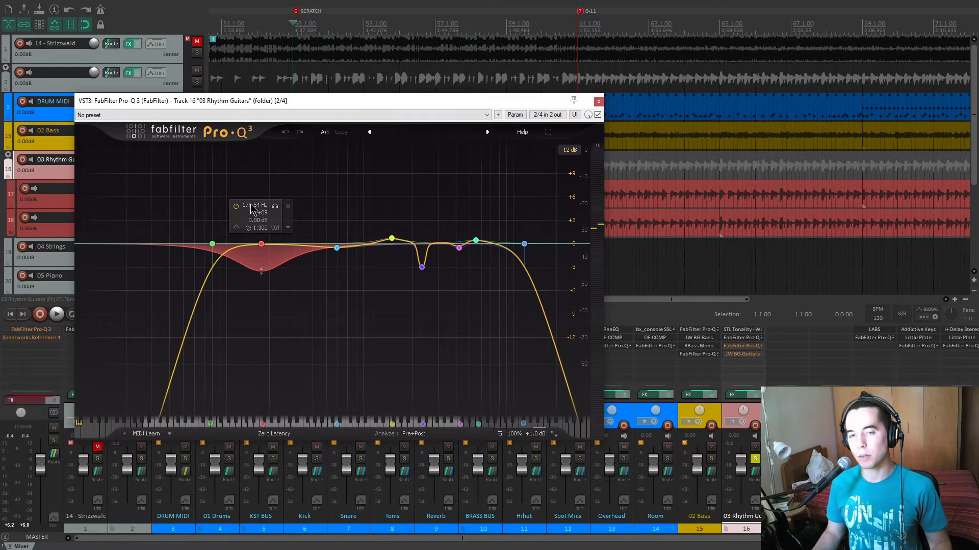
key(space)
click(275, 206)
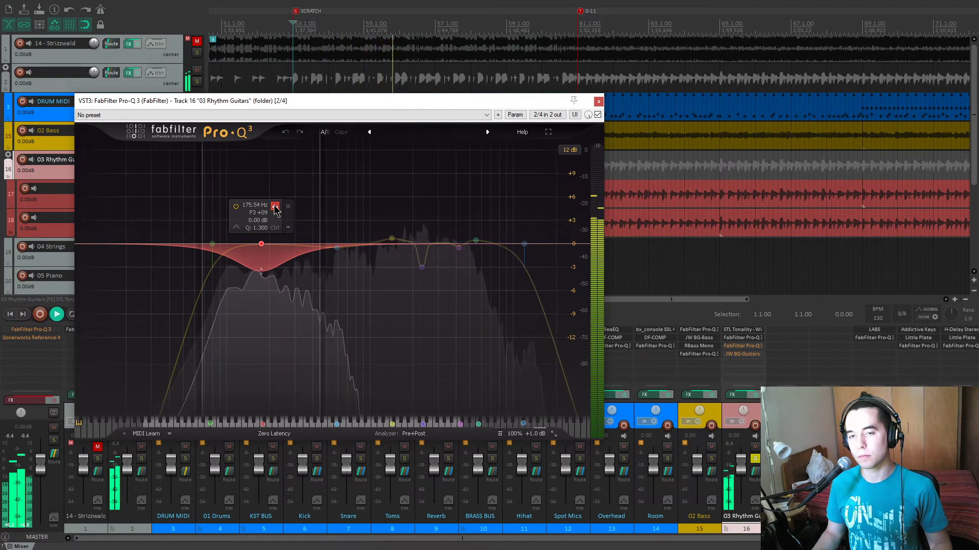
click(274, 206)
key(space)
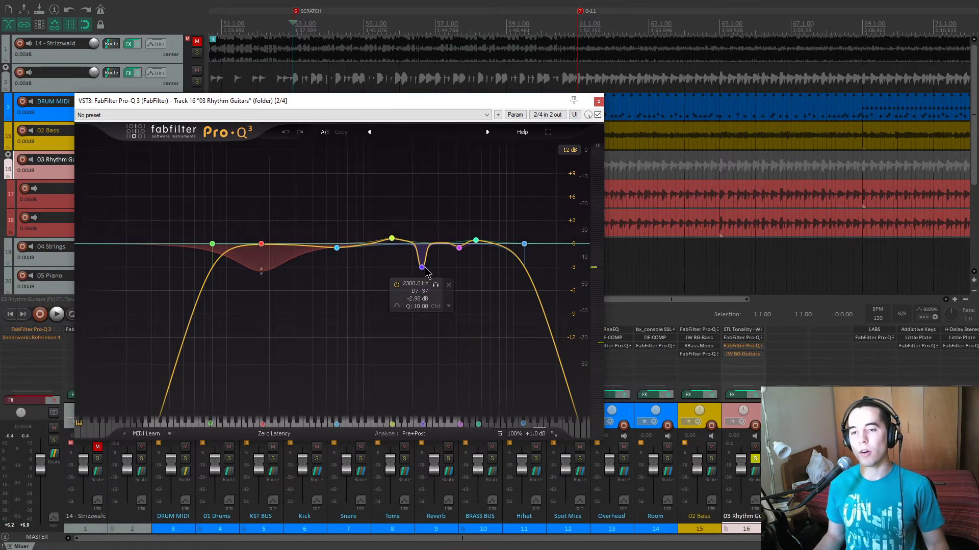
- Compare the rhythm guitars with Pro-Q 3's narrow 2300 Hz cut off and on, leaving the band active
key(space)
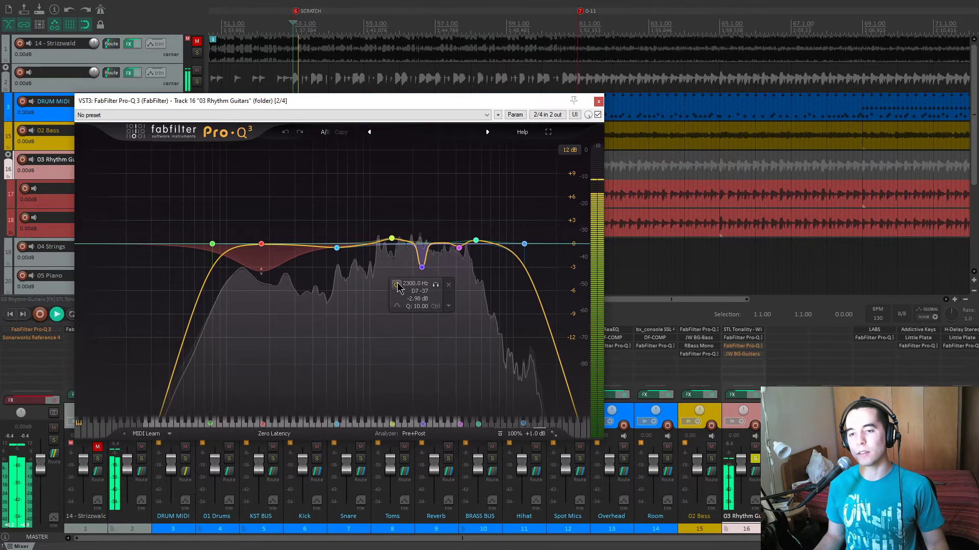
drag(435, 290, 435, 290)
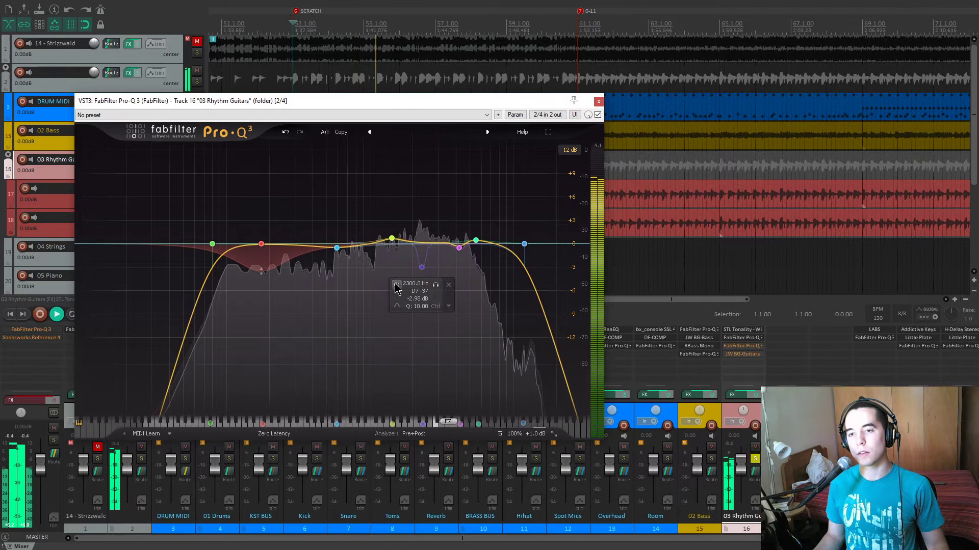
click(396, 286)
mouse_move(459, 248)
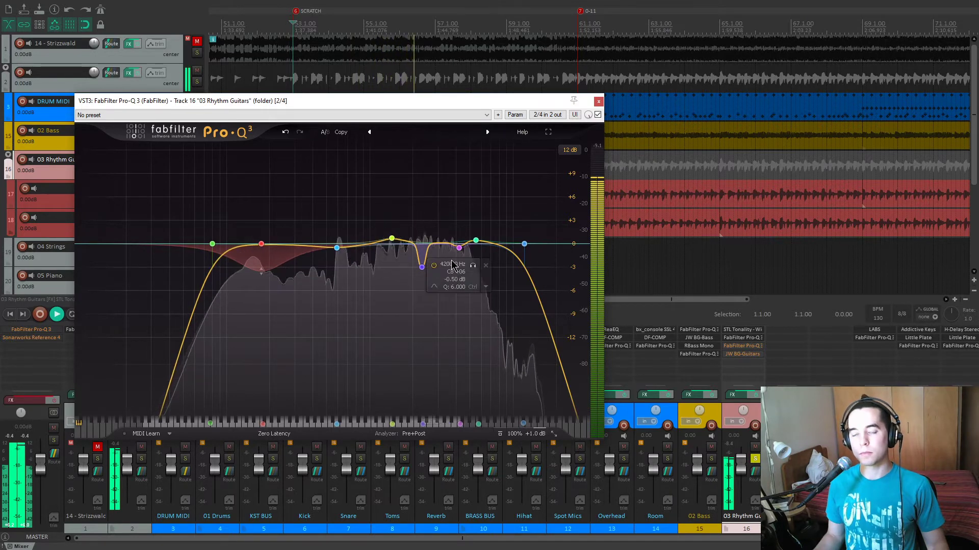
mouse_move(414, 271)
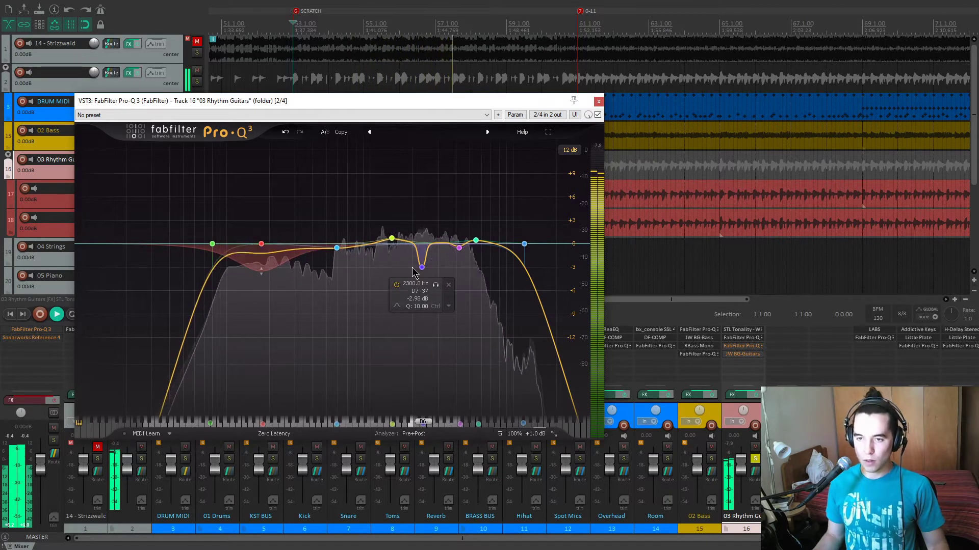
key(space)
mouse_move(340, 254)
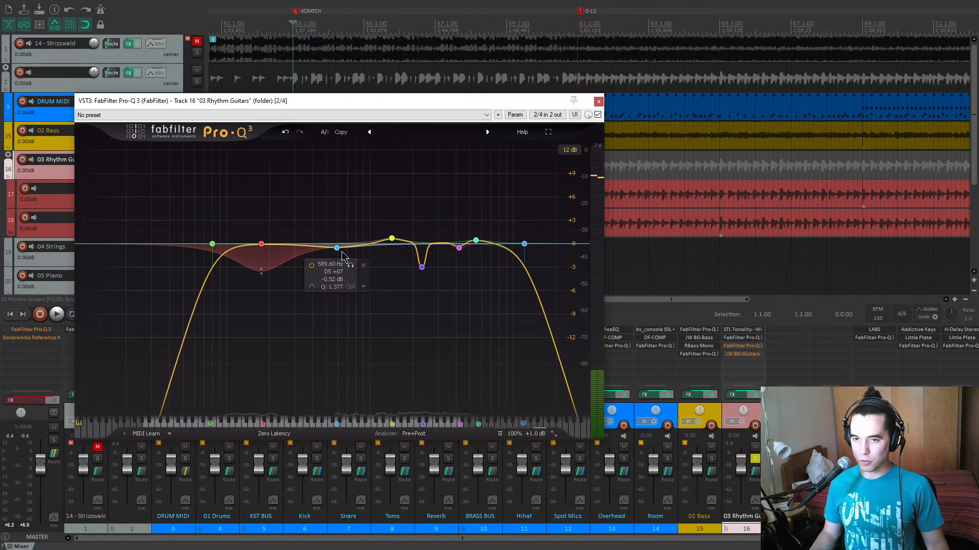
- Audition Pro-Q 3's 589.60 Hz and 1427.4 Hz bands in isolation on the rhythm guitars
key(space)
click(350, 266)
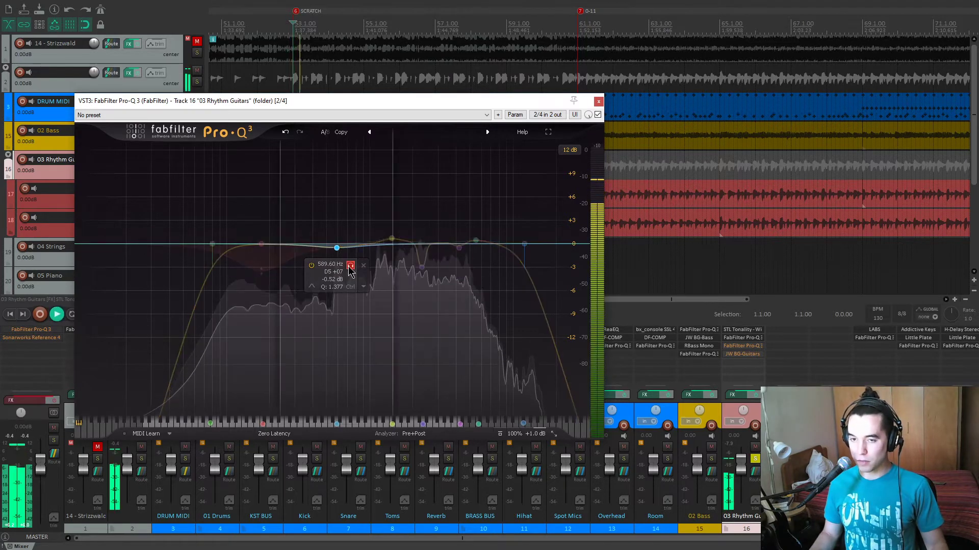
mouse_move(392, 239)
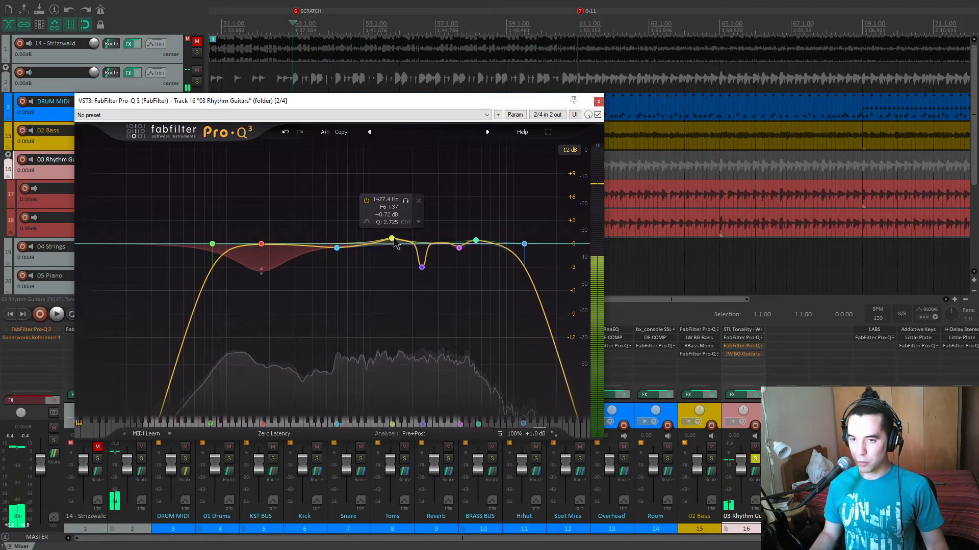
click(405, 200)
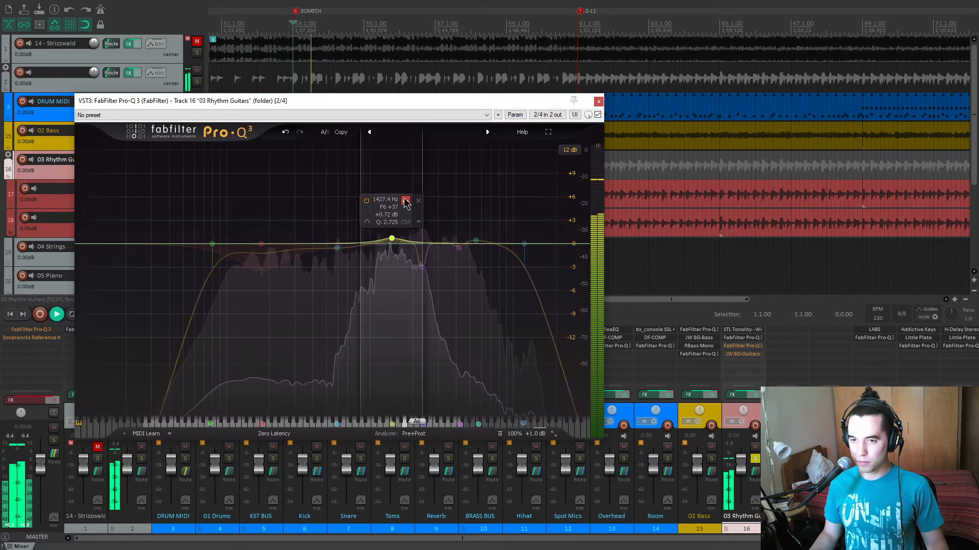
key(space)
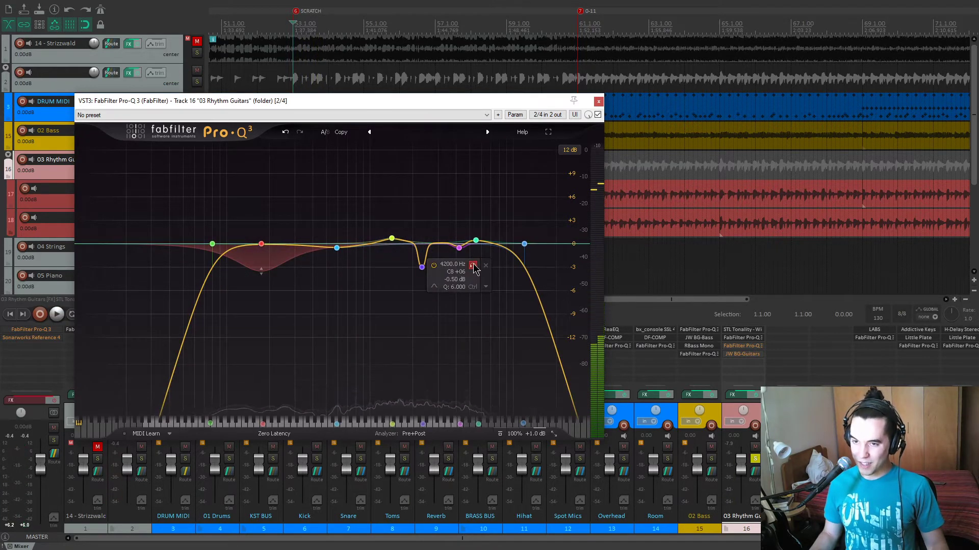
- Audition Pro-Q 3's 4200 Hz and 5510.2 Hz bands in isolation on the rhythm guitars
key(space)
click(473, 265)
mouse_move(477, 244)
key(space)
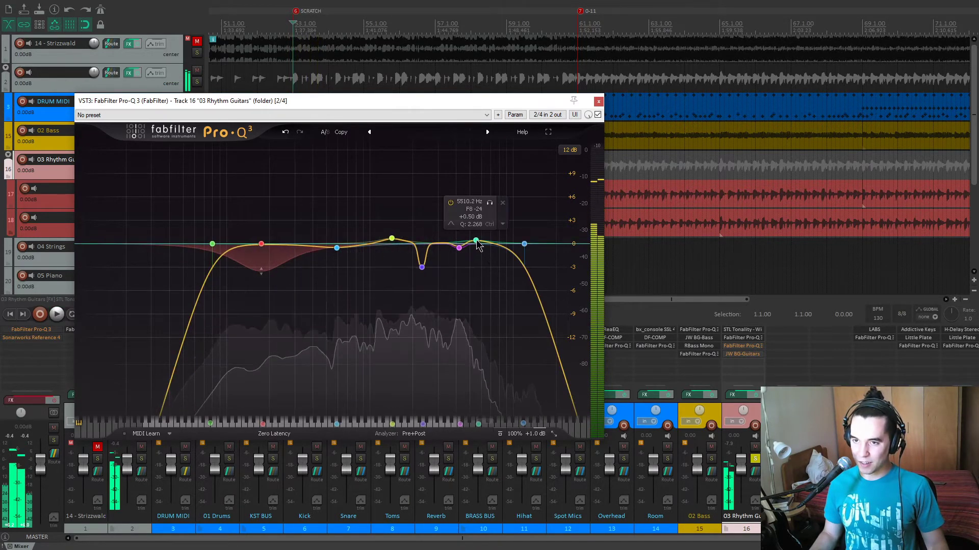
key(space)
drag(488, 206, 489, 209)
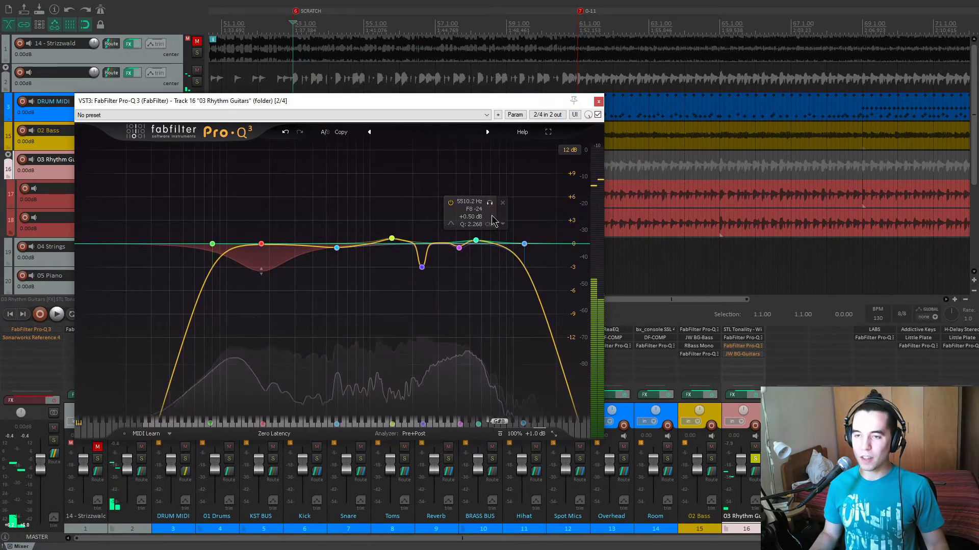
- Compare the rhythm guitars with the first Pro-Q 3 bypassed and active, leave it active, and close it
key(space)
click(598, 115)
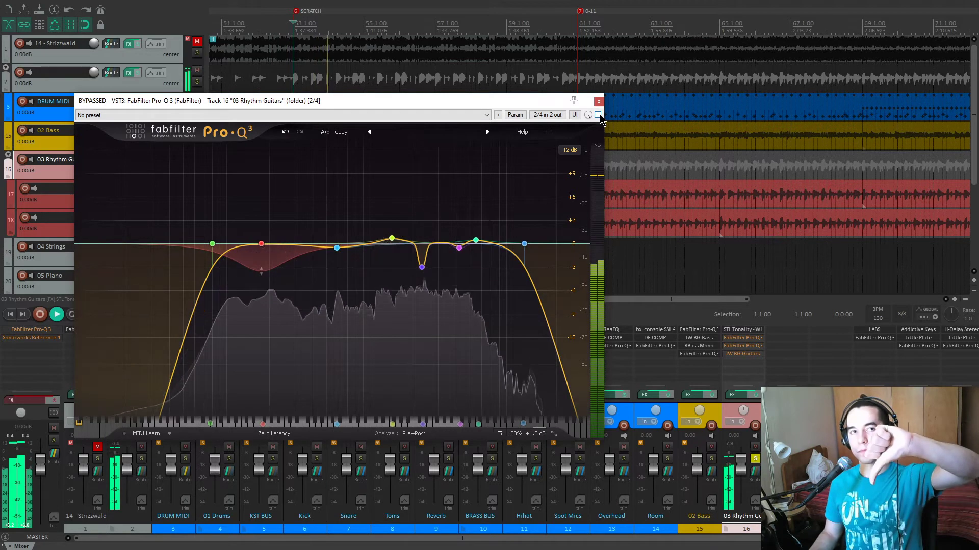
click(598, 115)
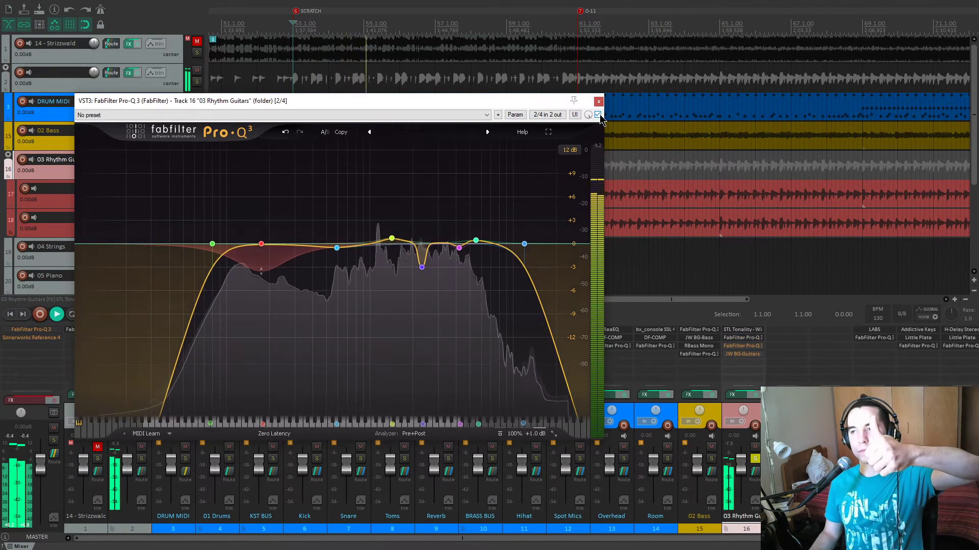
key(space)
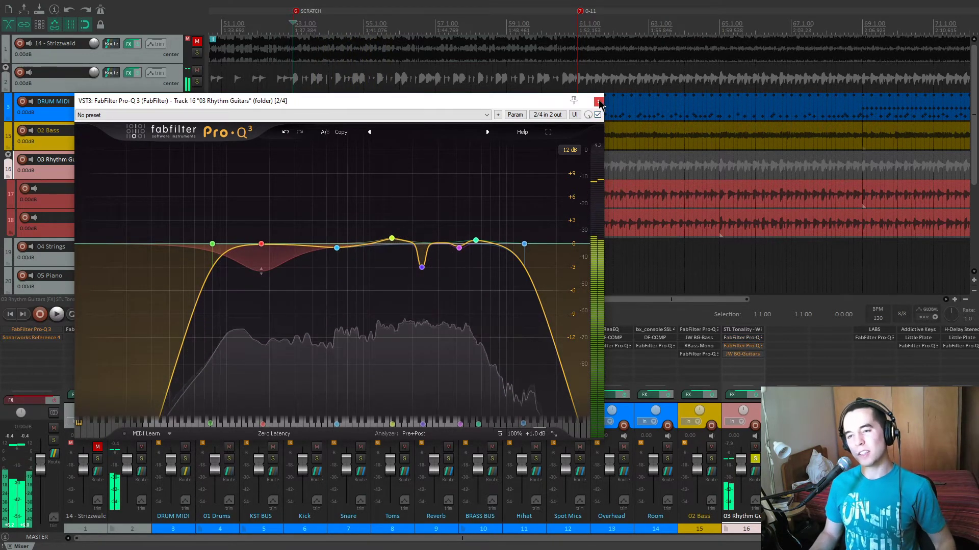
click(598, 101)
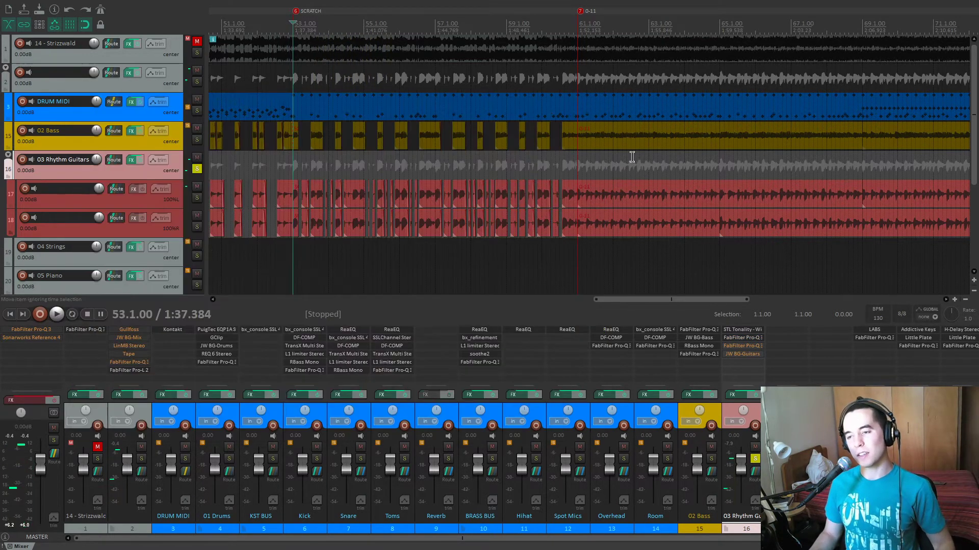
- Enable and open the second Pro-Q 3 on 03 Rhythm Guitars and audition its 172.69 Hz band in isolation
click(742, 346)
drag(396, 44, 497, 91)
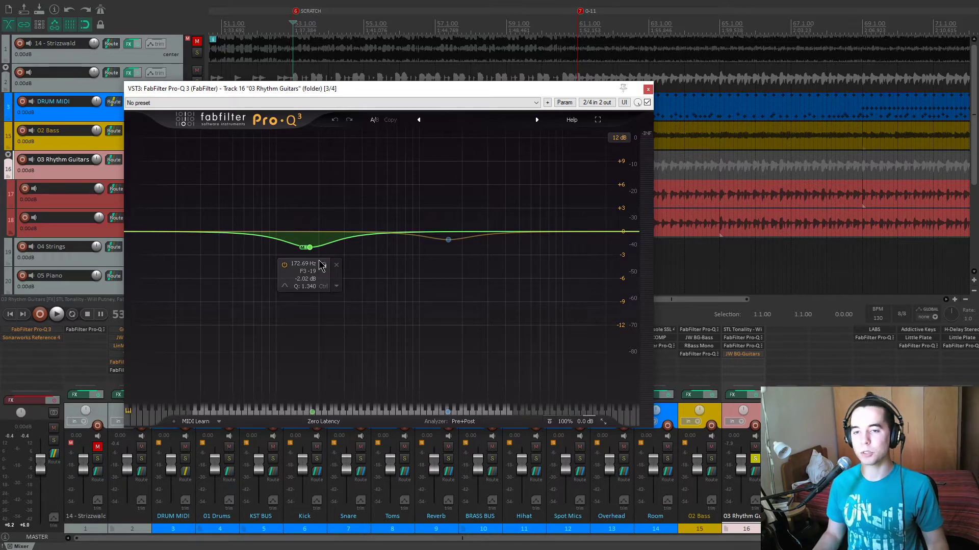
key(space)
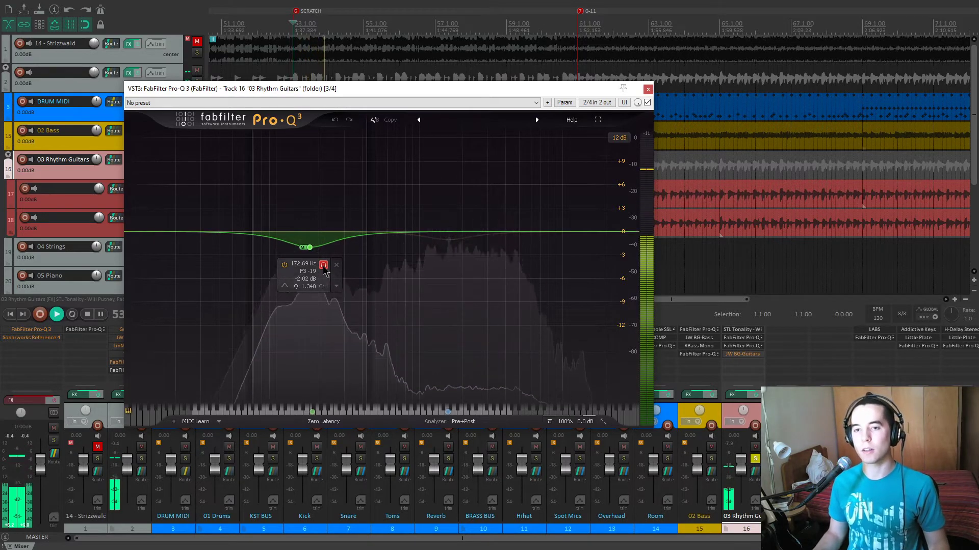
click(323, 266)
key(space)
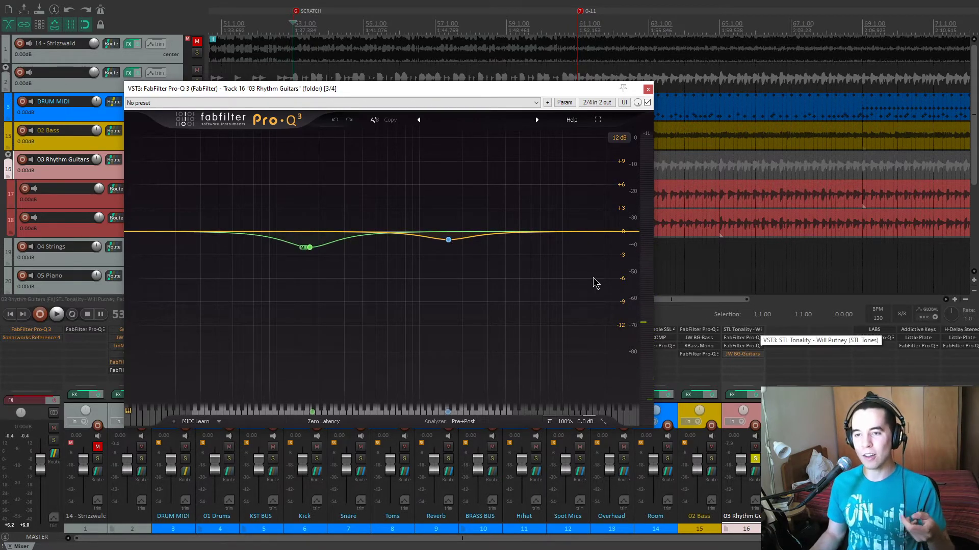
- Audition the second Pro-Q 3's 1600 Hz cut in isolation, then hear the whole EQ on the rhythm guitars
mouse_move(456, 248)
key(space)
click(462, 258)
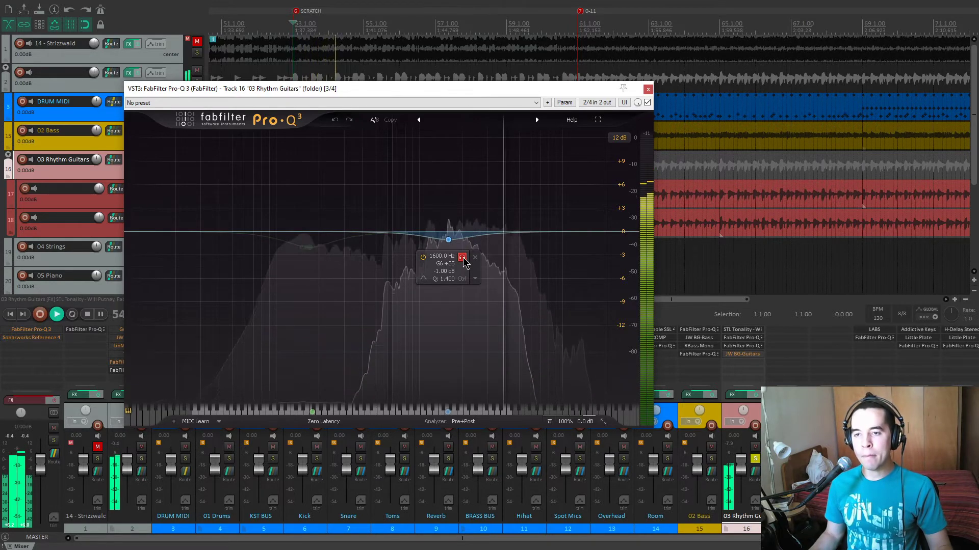
click(462, 258)
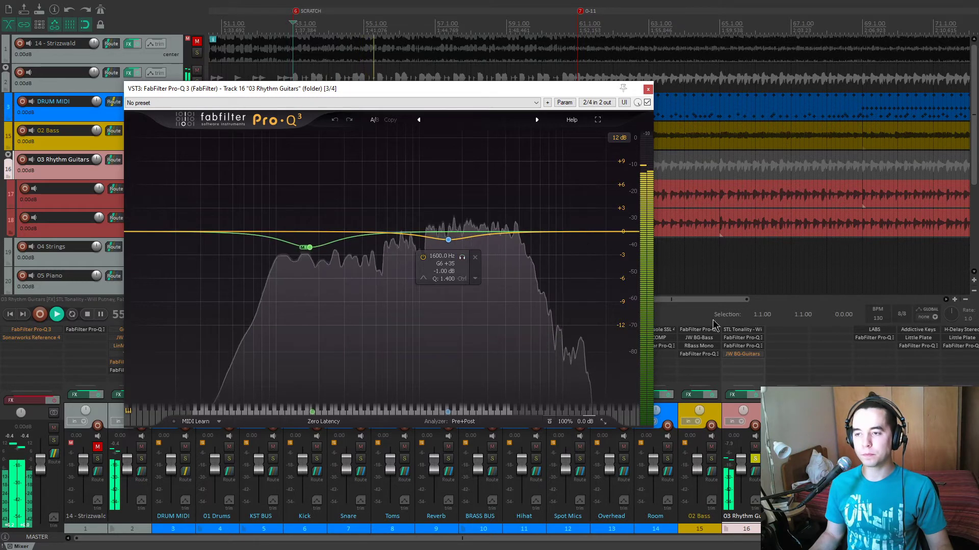
key(space)
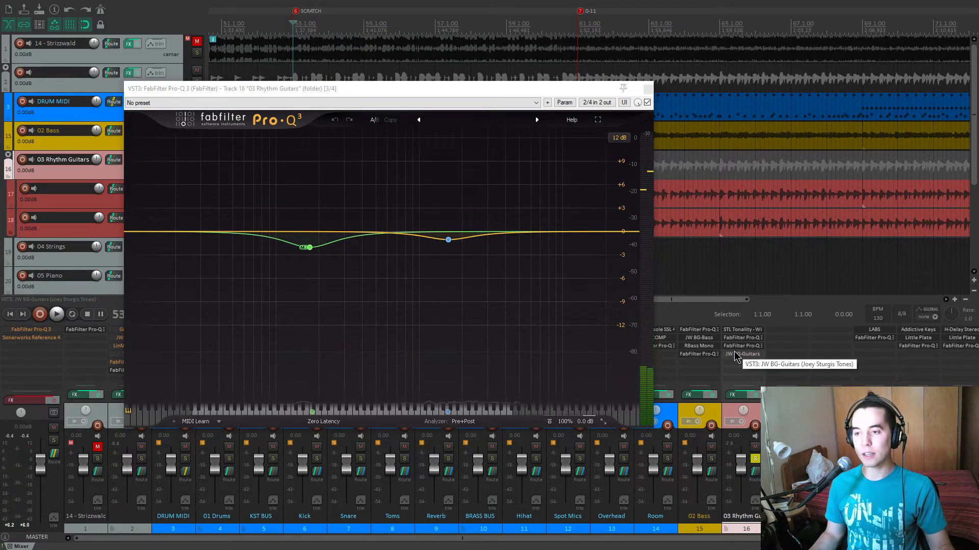
- Enable and open JW BG-Guitars on 03 Rhythm Guitars, and close the second Pro-Q 3
click(737, 357)
drag(410, 90, 418, 93)
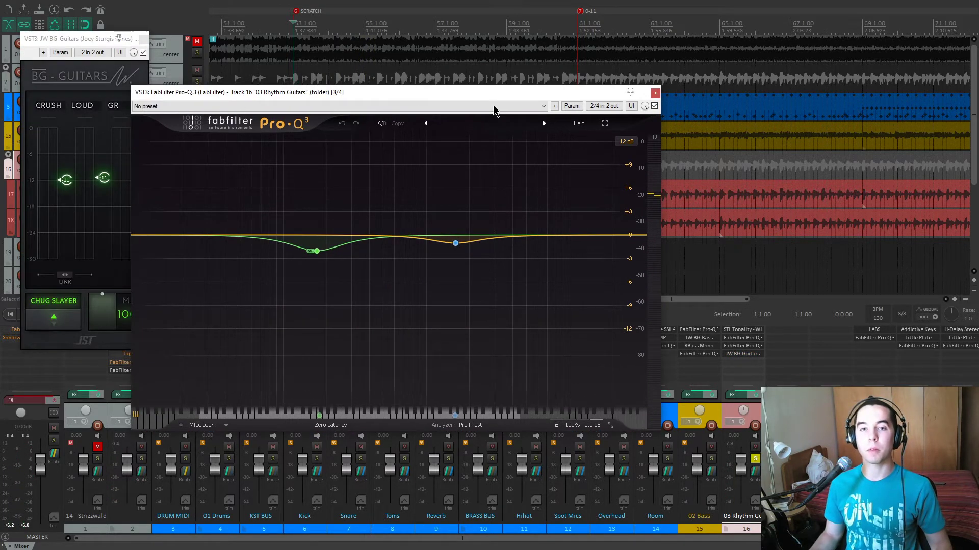
click(655, 92)
drag(72, 38, 250, 104)
- Audition the rhythm guitars through JW BG-Guitars from the SCRATCH marker and close the plugin
key(space)
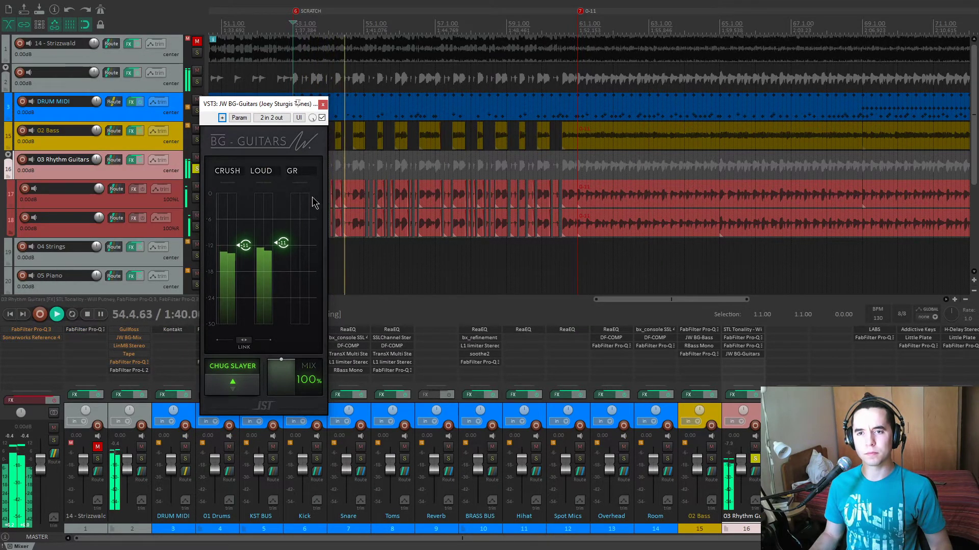
key(space)
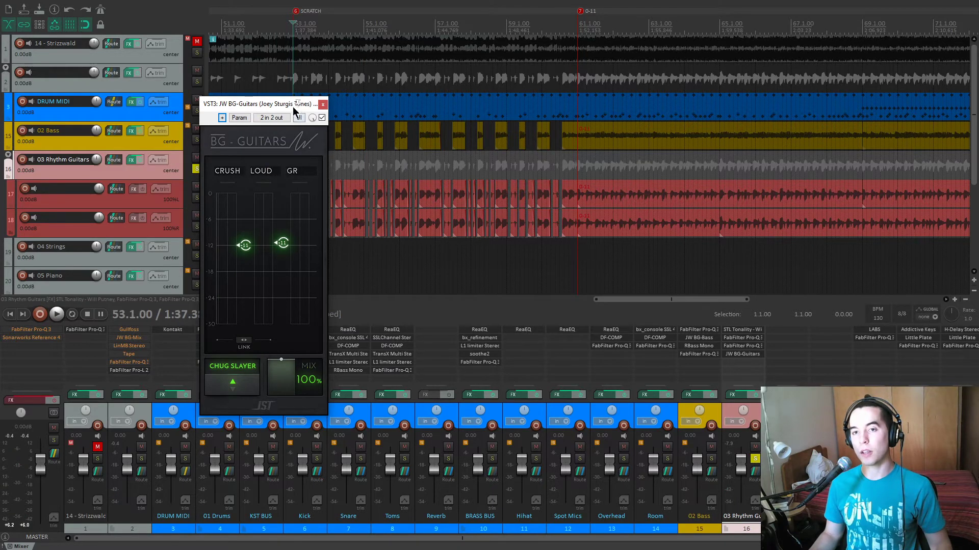
click(323, 105)
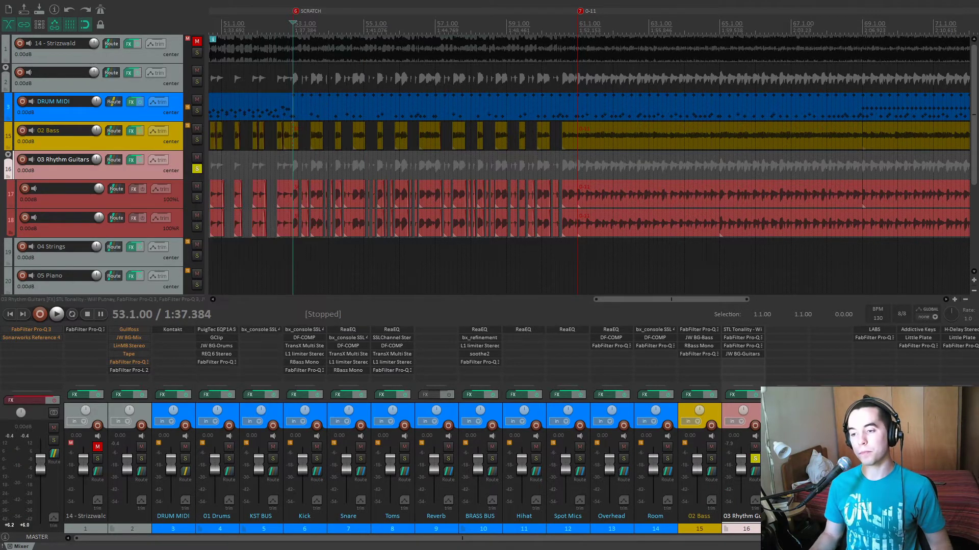
- Unsolo 03 Rhythm Guitars, mute the 07 Creepy folder track, and start playing the mix from the SCRATCH marker
scroll(60, 173, down, 4)
click(197, 216)
key(space)
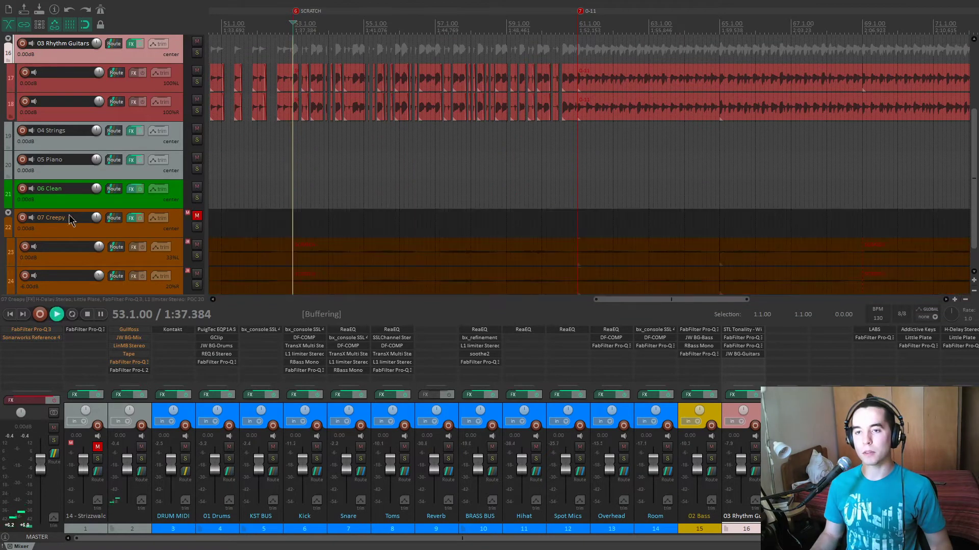
- Stop the mix playback and unmute the 07 Creepy folder track
scroll(69, 215, up, 2)
scroll(492, 209, down, 4)
scroll(511, 206, down, 2)
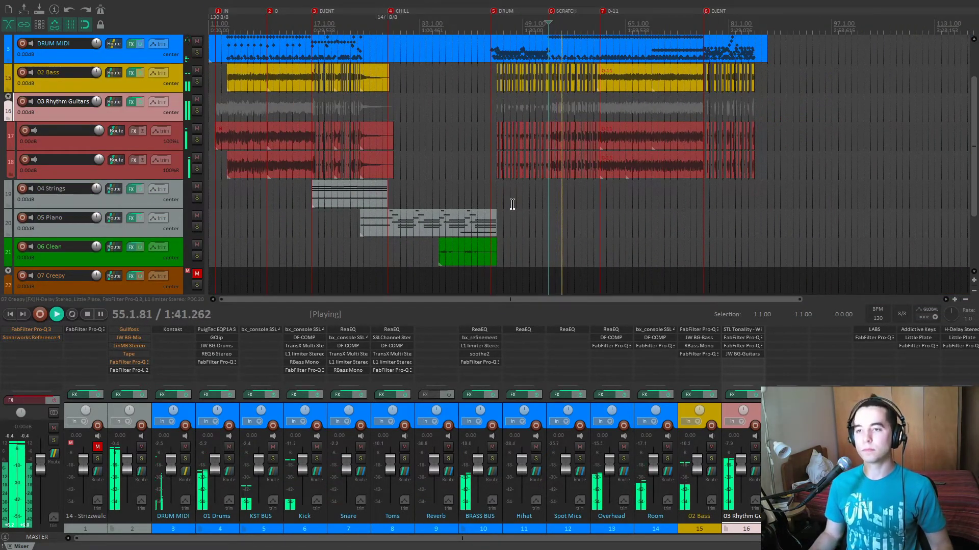
key(space)
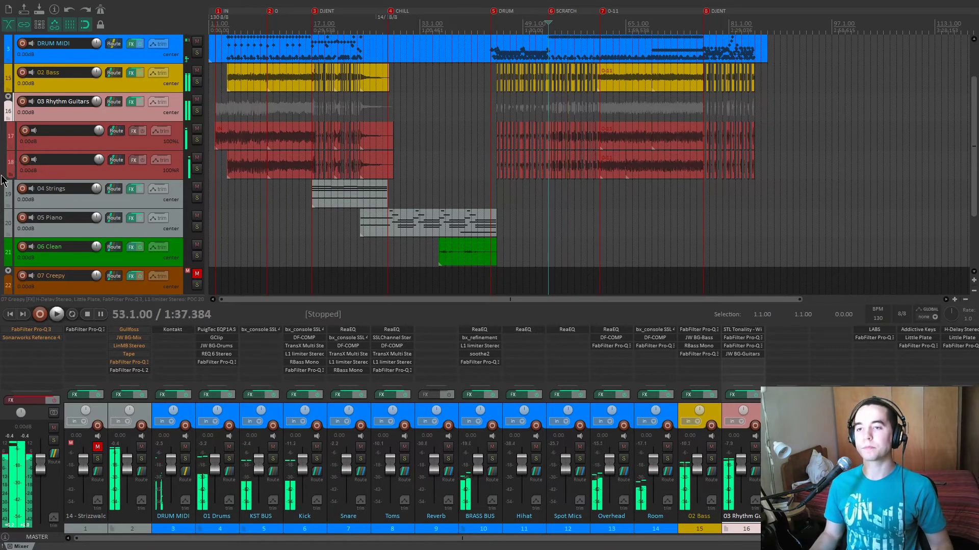
scroll(419, 218, down, 2)
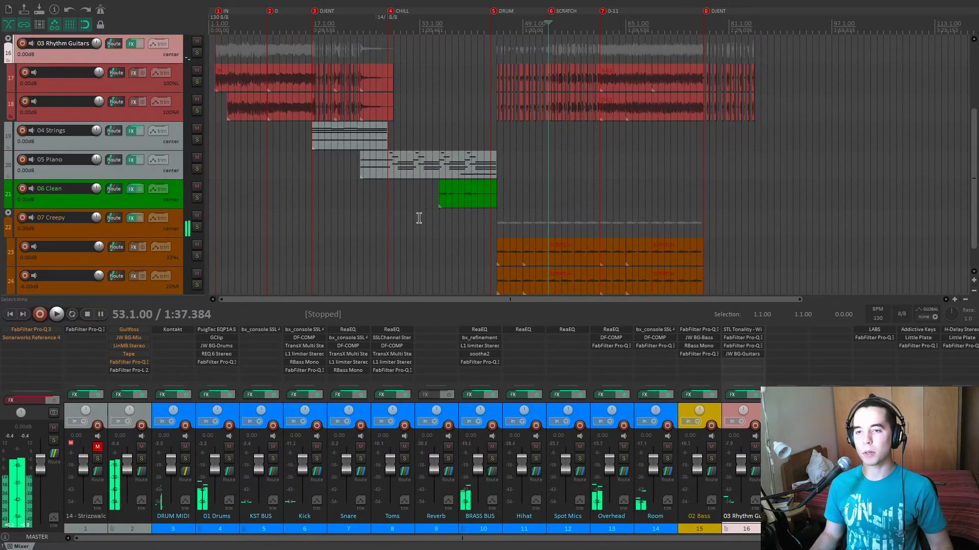
- Solo 06 Clean and audition it from the start of its item near bar 36
click(446, 220)
scroll(446, 221, up, 6)
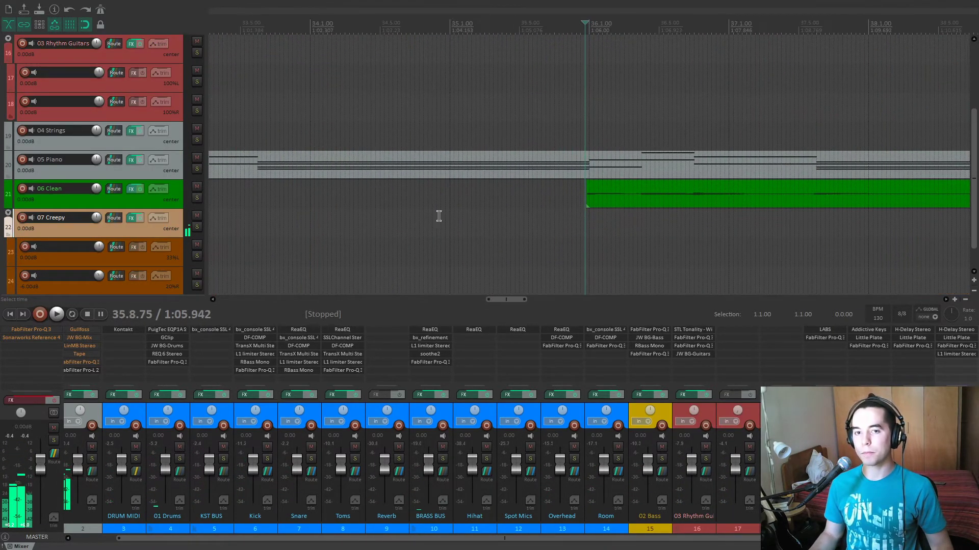
click(197, 197)
scroll(610, 230, up, 2)
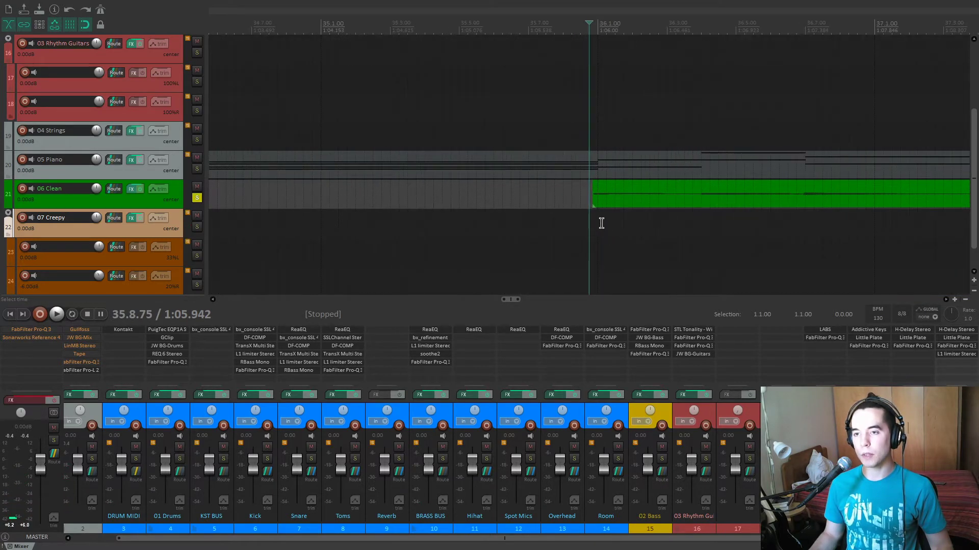
key(space)
scroll(673, 267, down, 2)
scroll(791, 275, down, 3)
key(space)
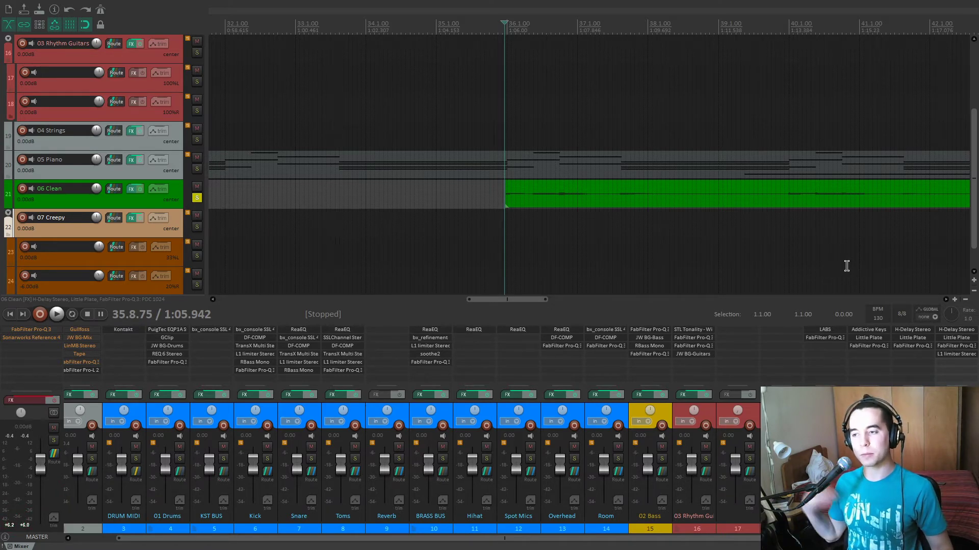
- Audition 06 Clean with its whole FX chain bypassed, and turn the chain back on
key(space)
click(140, 189)
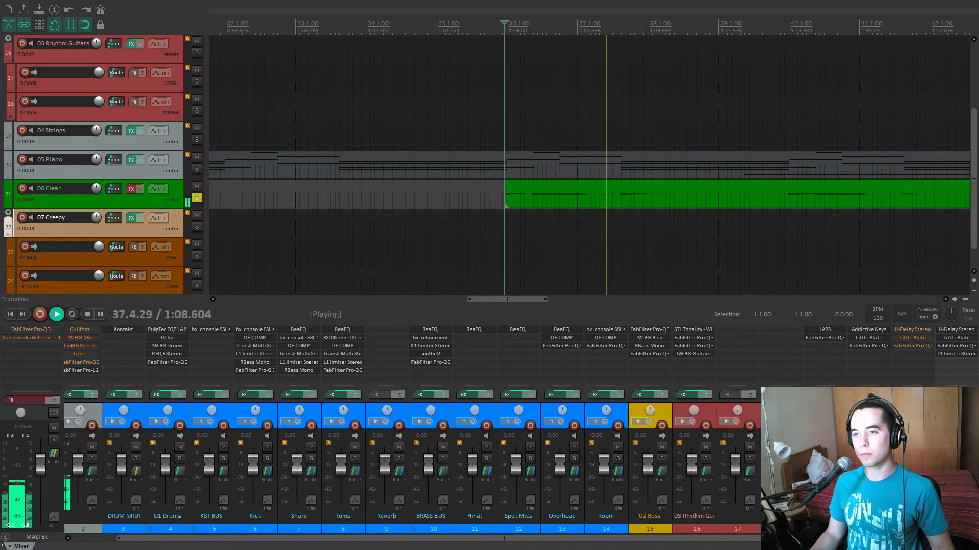
key(space)
key(space)
- Open H-Delay and Little Plate on 06 Clean and arrange both windows so their settings can be examined together
click(912, 331)
click(912, 338)
drag(316, 38, 371, 229)
drag(338, 137, 345, 61)
drag(365, 228, 352, 247)
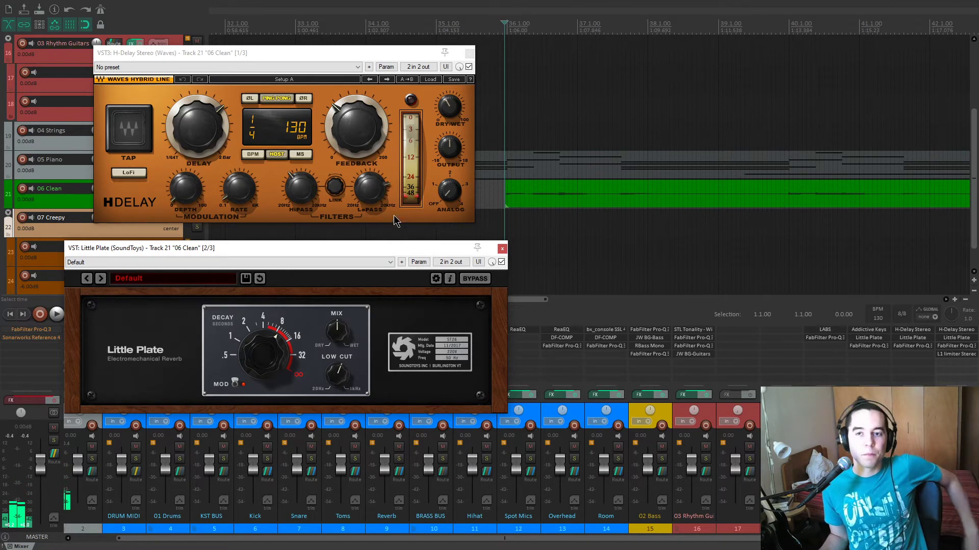
drag(376, 52, 383, 58)
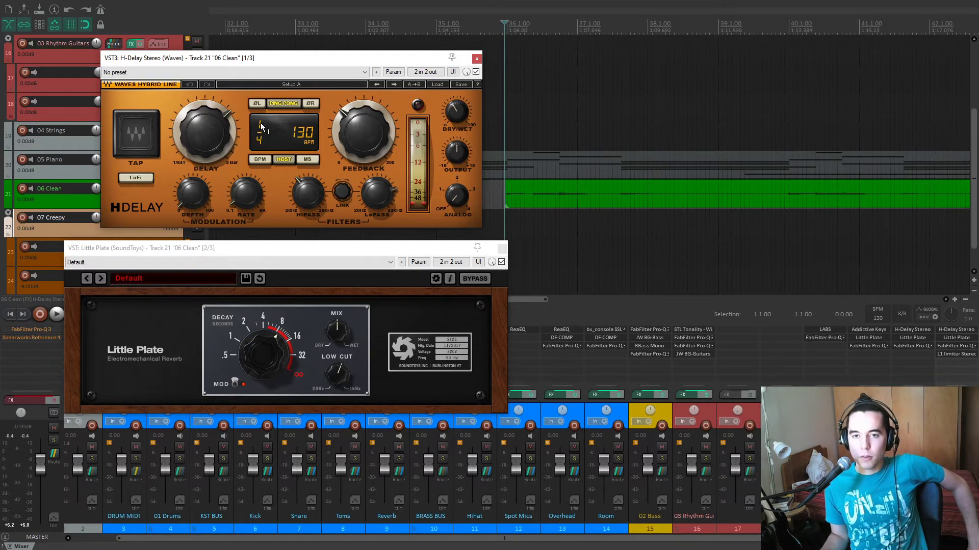
drag(308, 59, 311, 55)
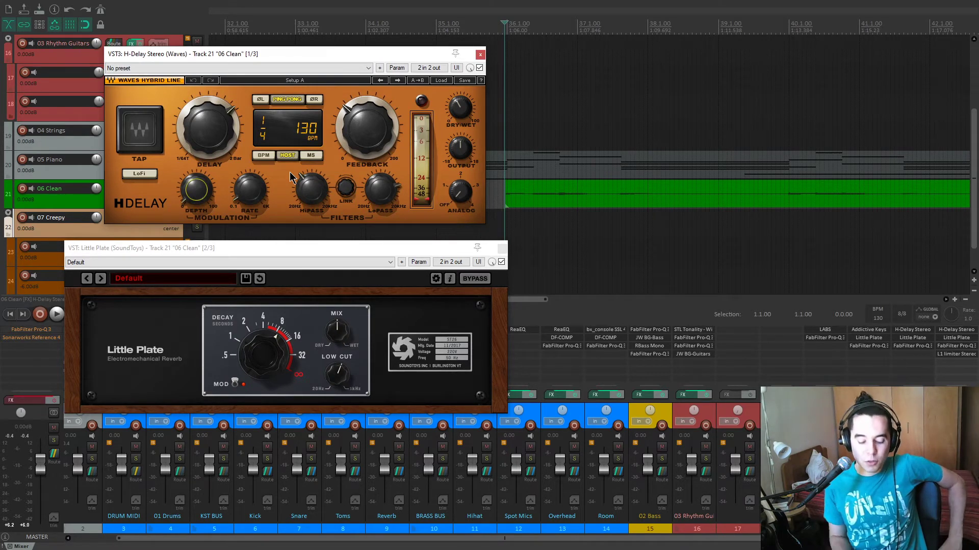
- Bypass Little Plate and Pro-Q 3 on 06 Clean and audition H-Delay alone
key(space)
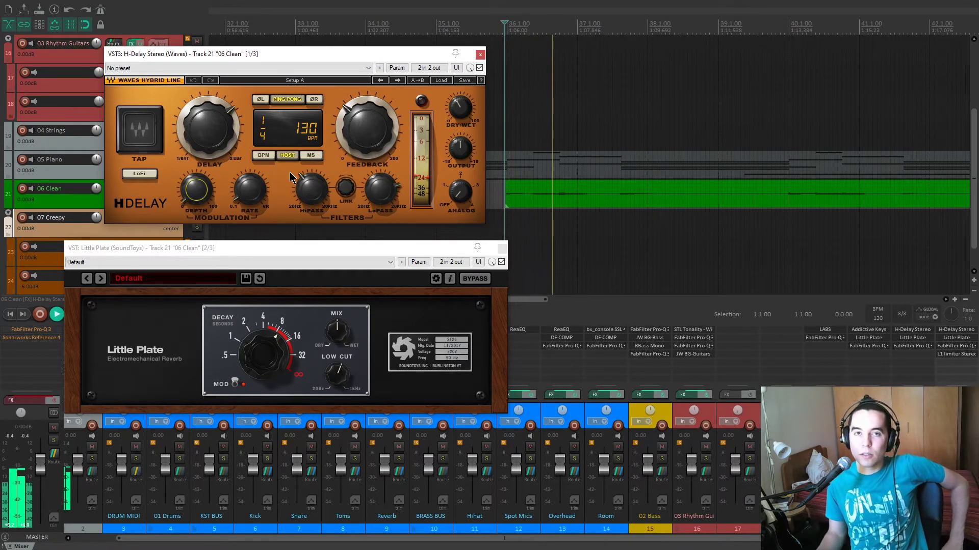
click(501, 262)
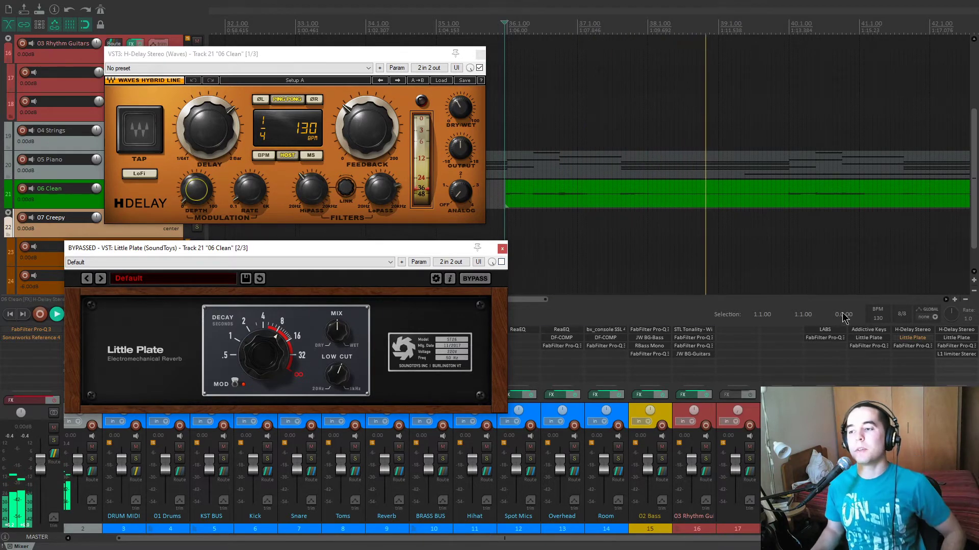
shift+click(900, 347)
drag(457, 116, 458, 112)
key(space)
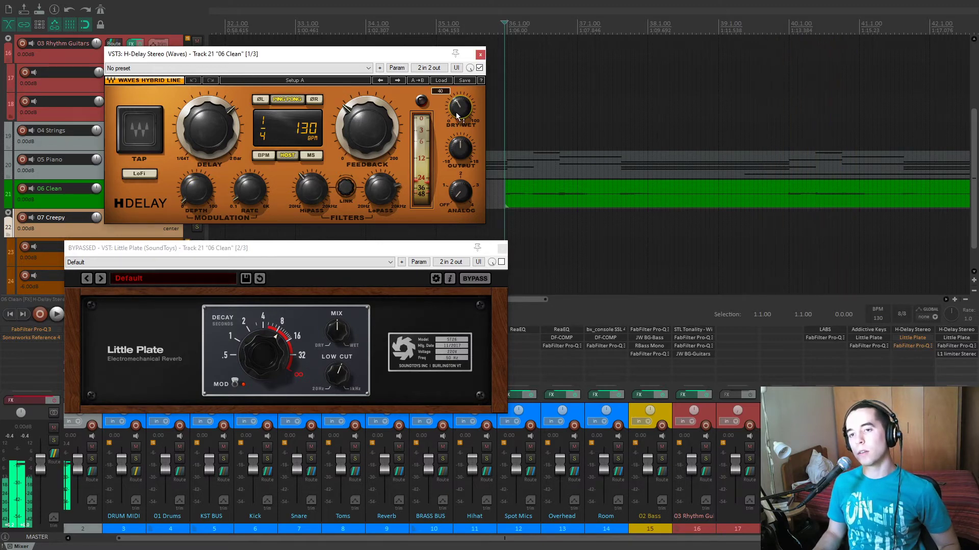
- Close H-Delay, re-enable Little Plate on 06 Clean, audition the reverb and close it
click(479, 55)
drag(399, 246, 412, 102)
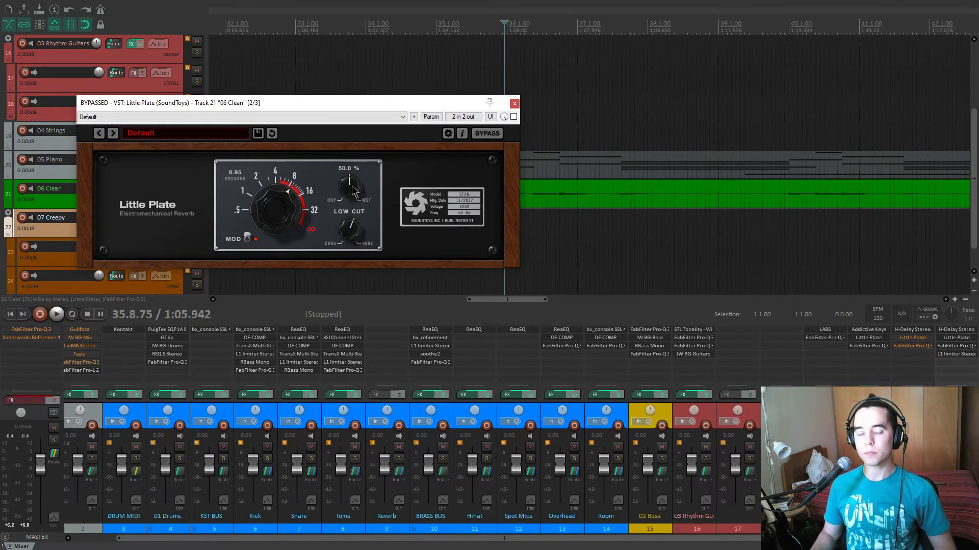
click(514, 117)
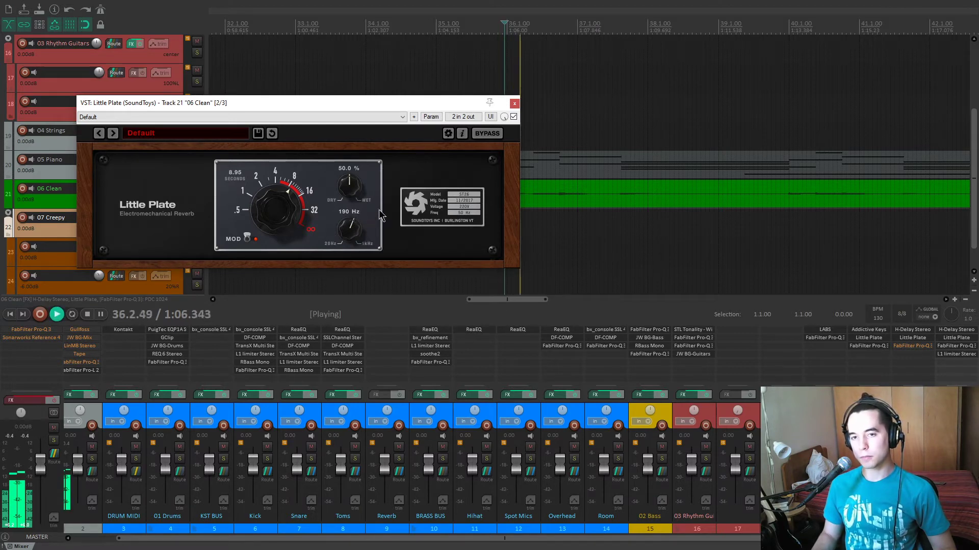
click(513, 105)
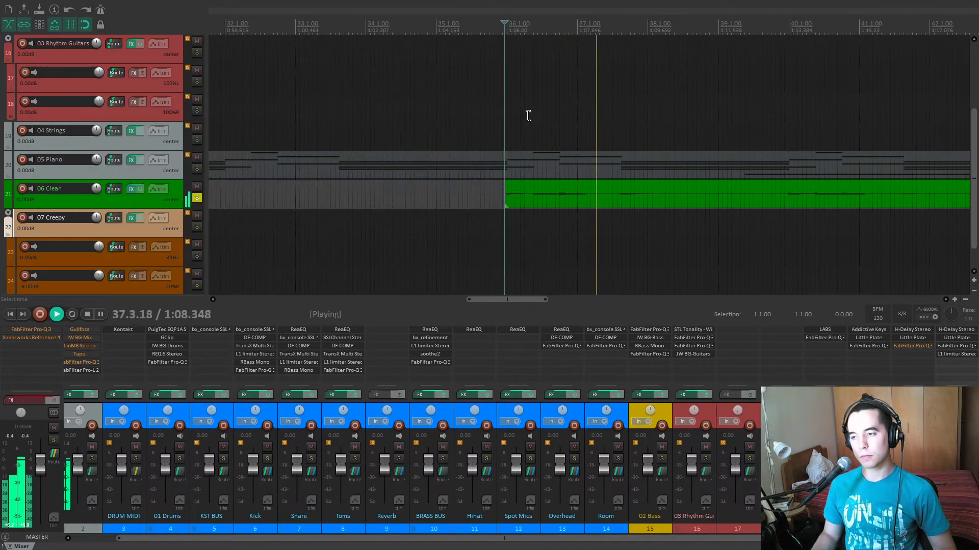
- Open and re-enable Pro-Q 3 on 06 Clean
click(915, 347)
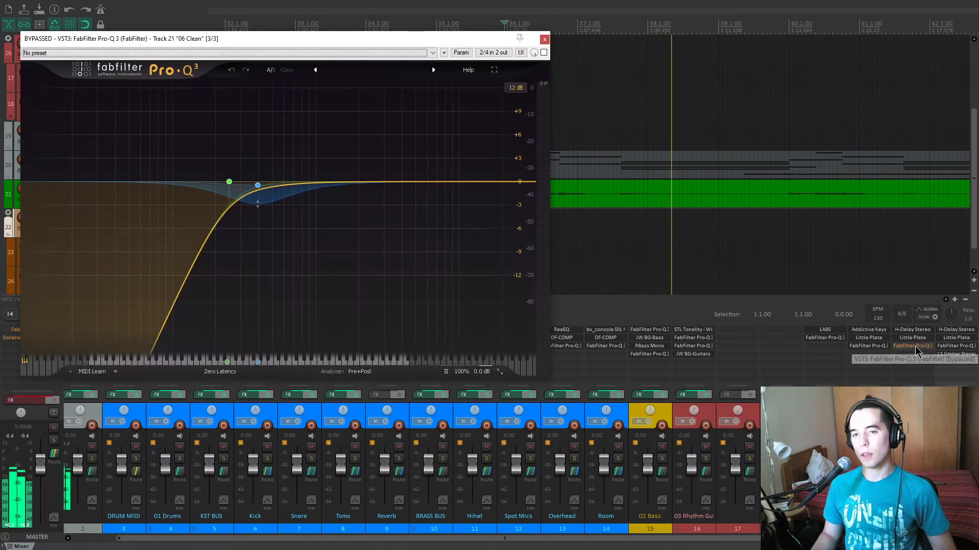
click(543, 51)
drag(501, 41, 513, 81)
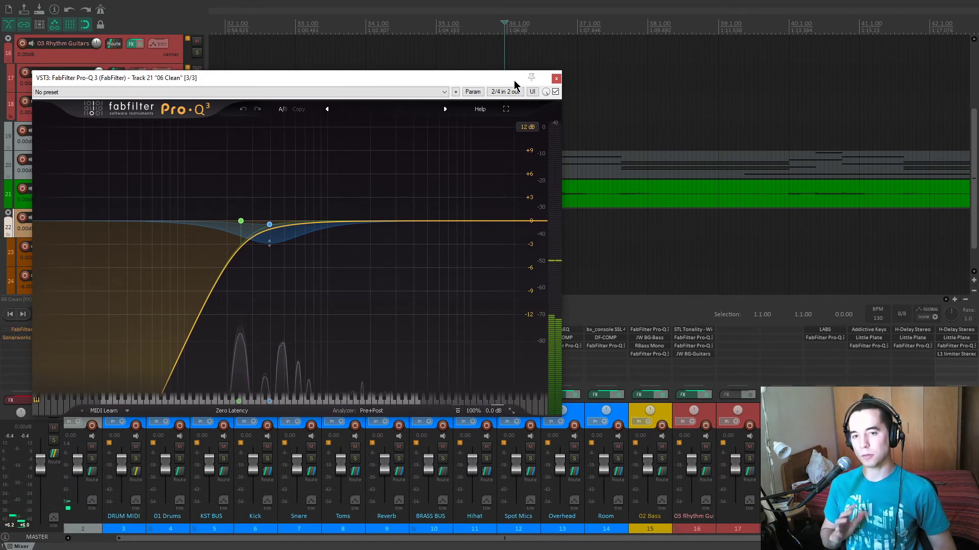
- Try a bell cut of about -2.87 dB near 1463 Hz in Pro-Q 3, and delete the band
drag(356, 224, 350, 245)
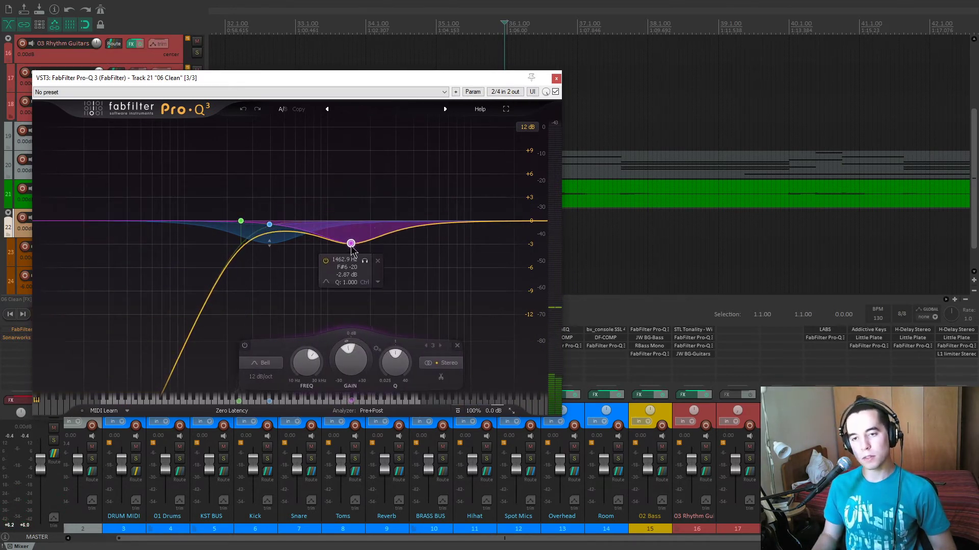
click(378, 262)
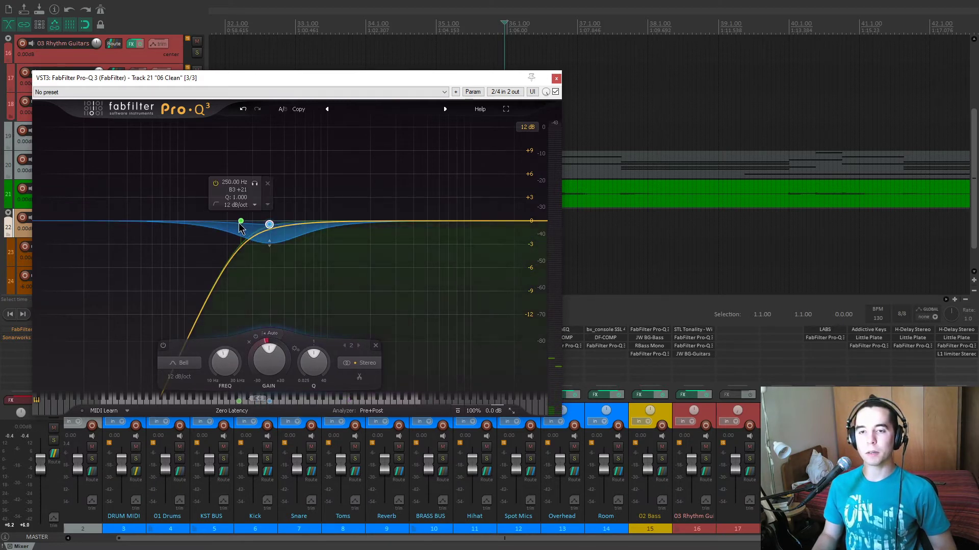
- Audition Pro-Q 3's 250 Hz low cut and 394.77 Hz dynamic bell in isolation on 06 Clean, and close the EQ
click(254, 184)
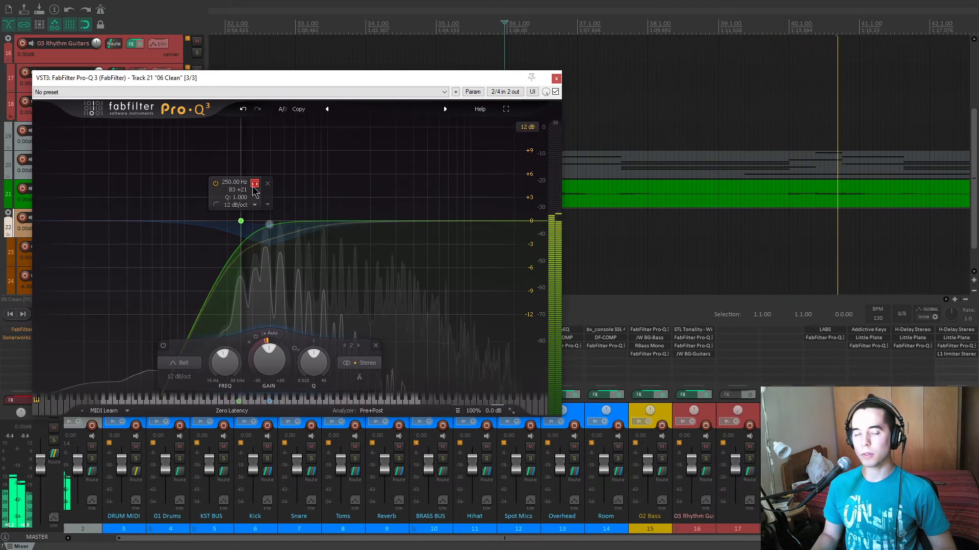
click(254, 184)
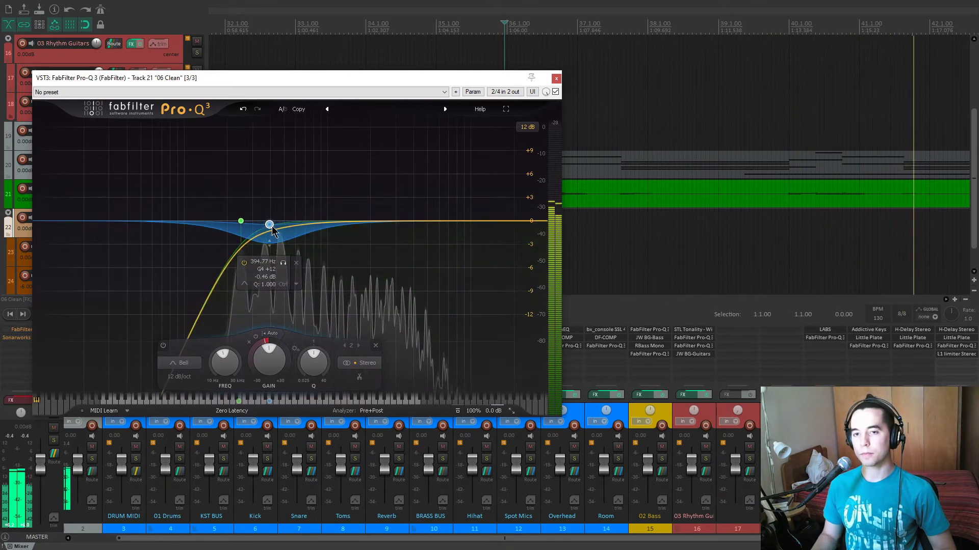
click(284, 263)
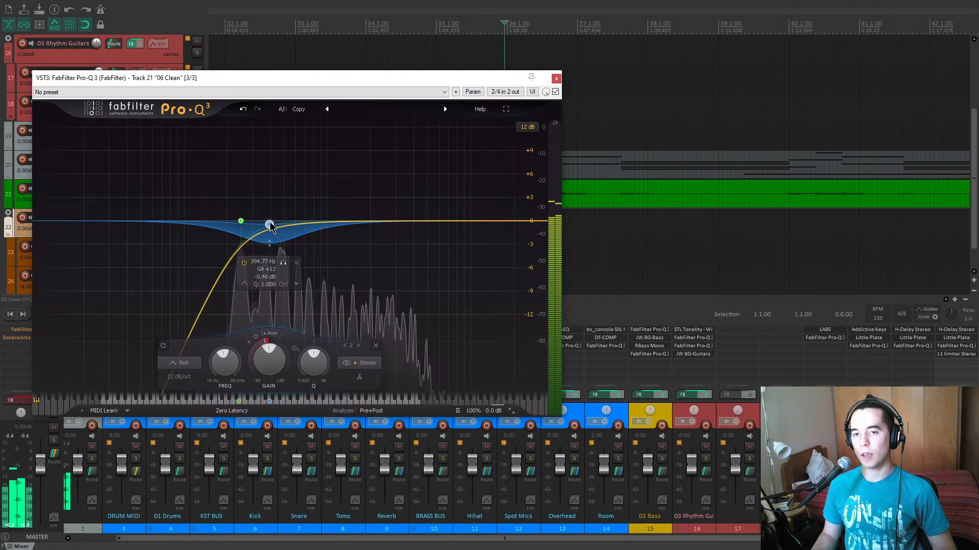
key(space)
click(283, 264)
click(283, 263)
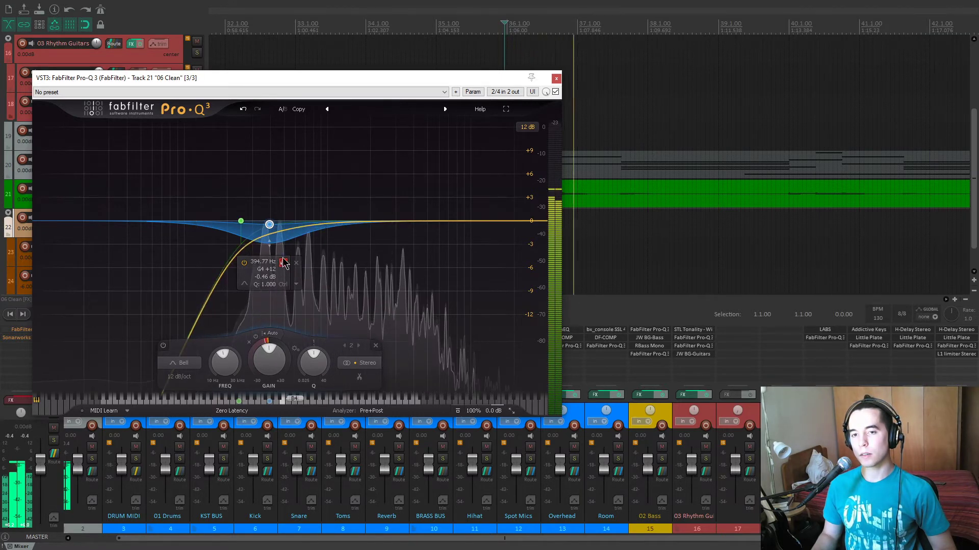
key(space)
click(556, 78)
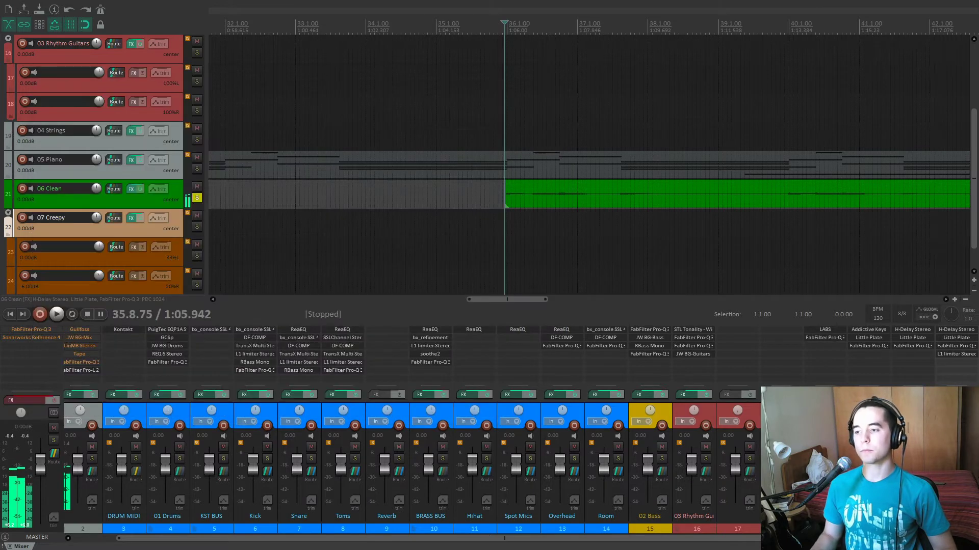
- Unsolo 06 Clean, solo and audition 07 Creepy from bar 45, and mute its second child track
scroll(750, 258, down, 3)
click(901, 227)
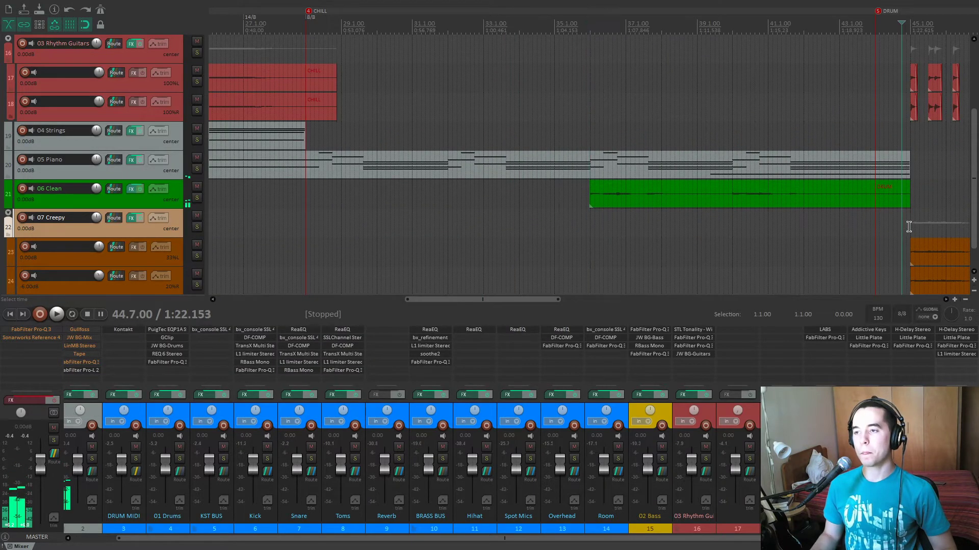
click(910, 225)
scroll(830, 225, up, 5)
click(196, 228)
scroll(701, 265, up, 3)
key(space)
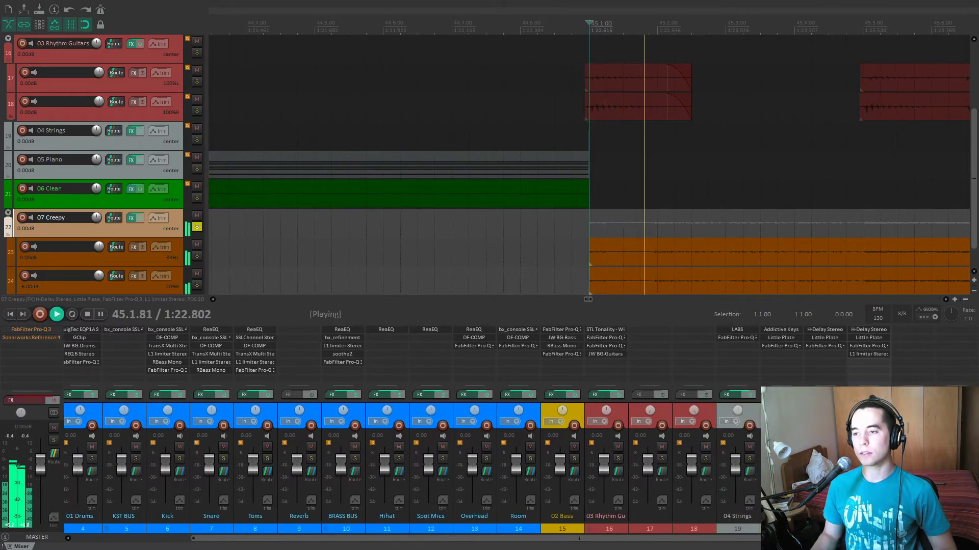
scroll(526, 215, down, 3)
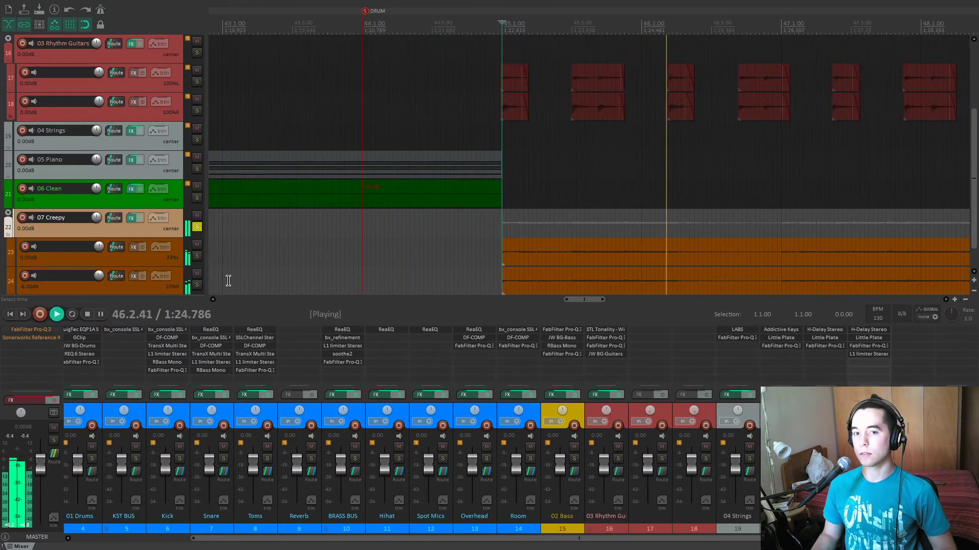
click(196, 273)
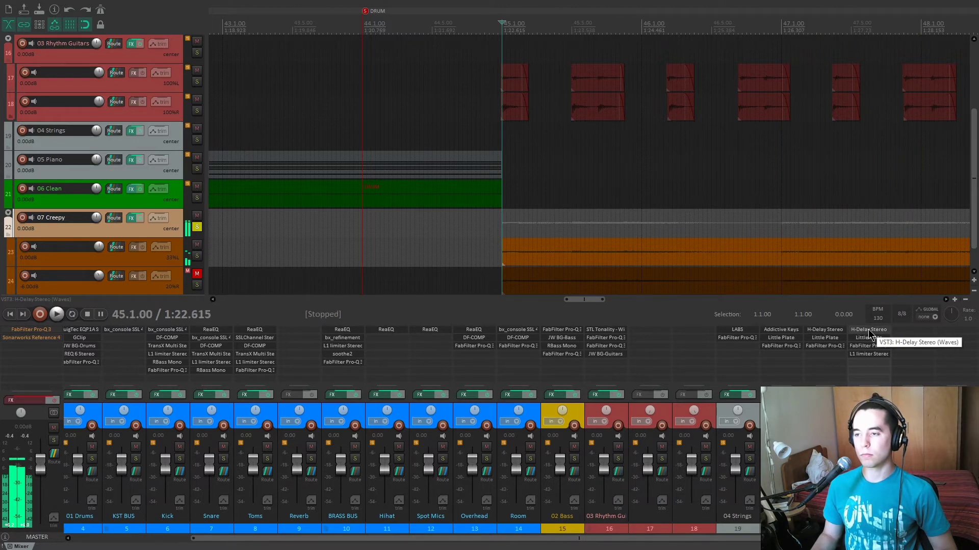
- Examine the H-Delay and Little Plate settings on the 07 Creepy folder, closing each plugin
click(869, 331)
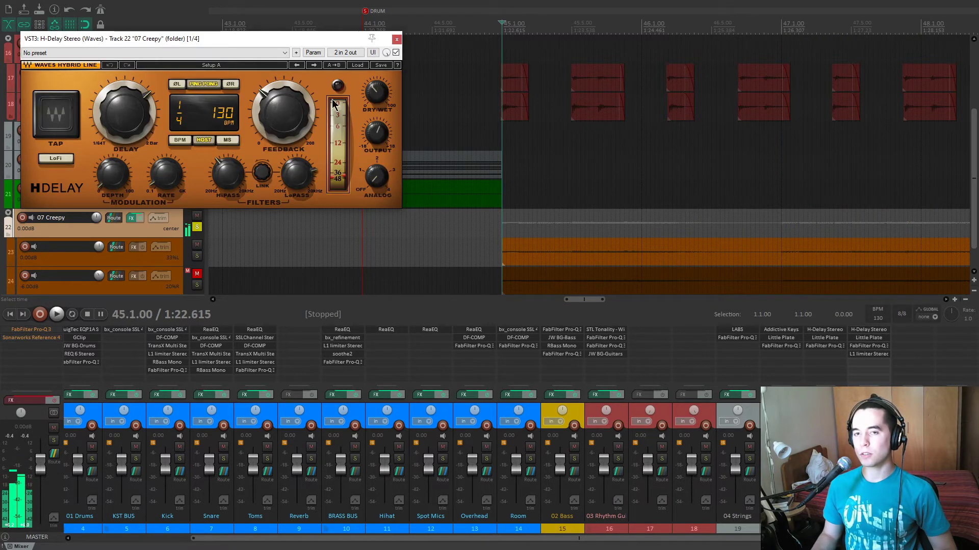
click(396, 39)
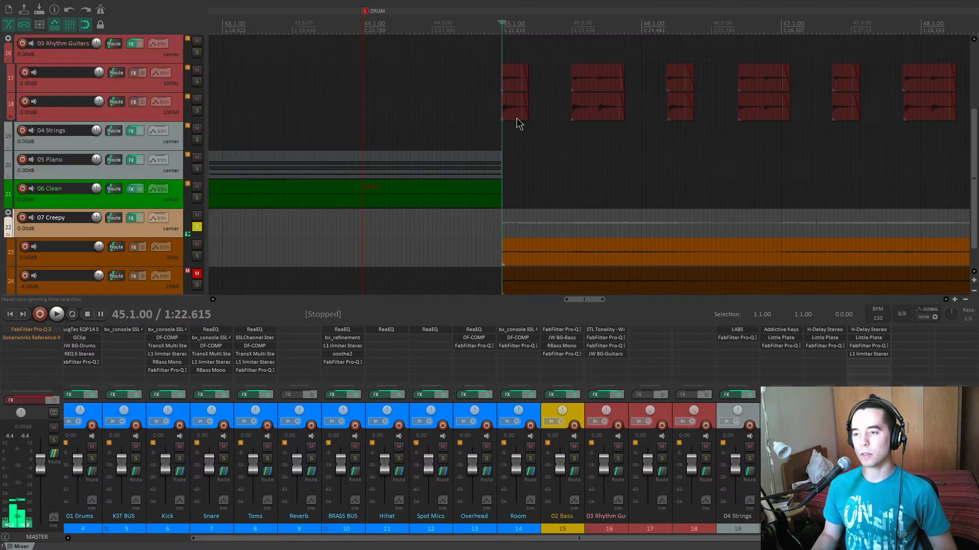
click(869, 337)
drag(368, 132, 378, 169)
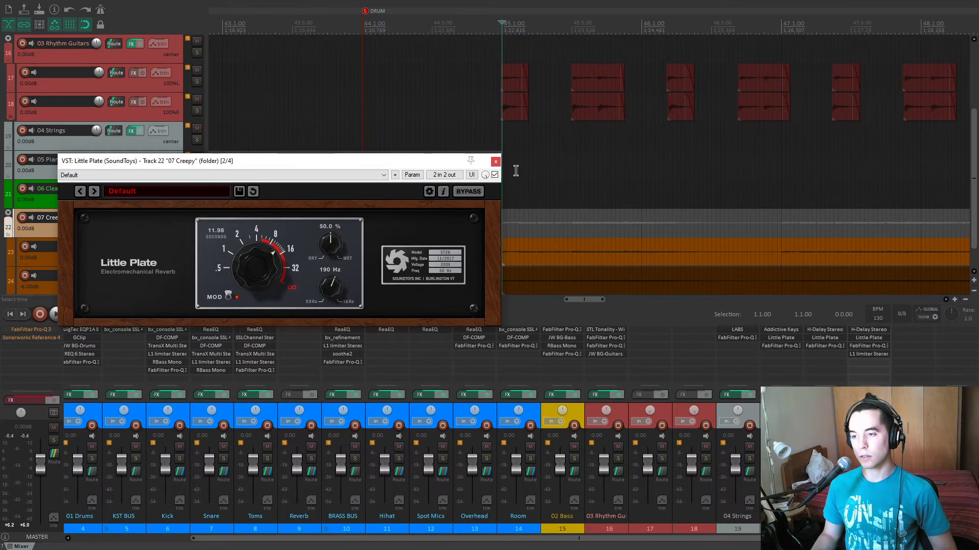
click(495, 162)
- Audition Pro-Q 3's 909.89 Hz bell band in isolation on the 07 Creepy folder, and close the EQ
click(862, 346)
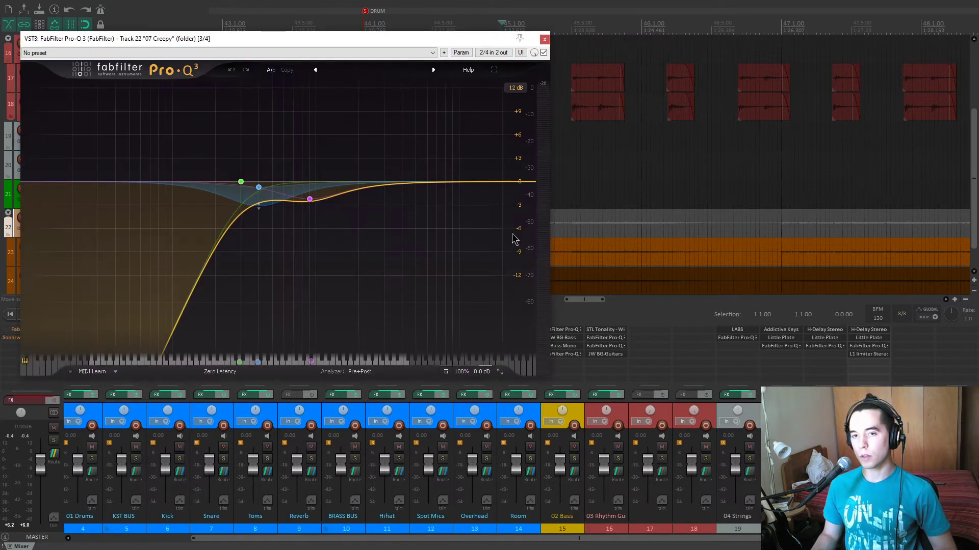
mouse_move(306, 202)
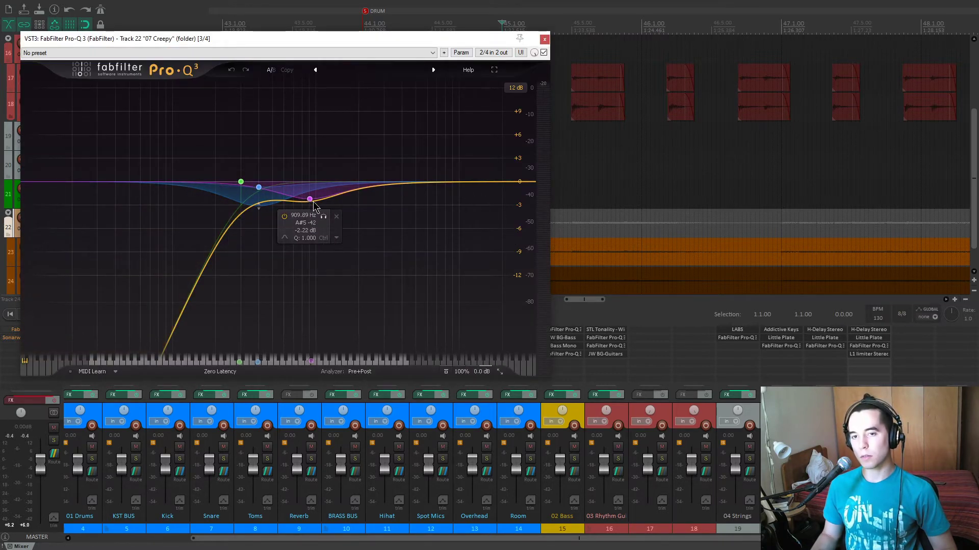
key(space)
click(323, 217)
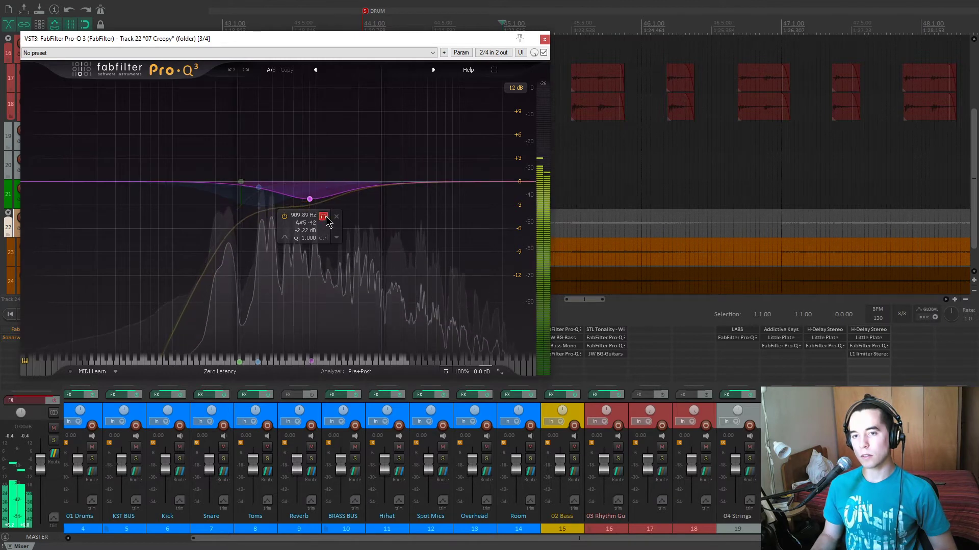
key(space)
click(545, 39)
- Examine the L1 limiter on the 07 Creepy folder during playback from bar 45, and close it
click(861, 354)
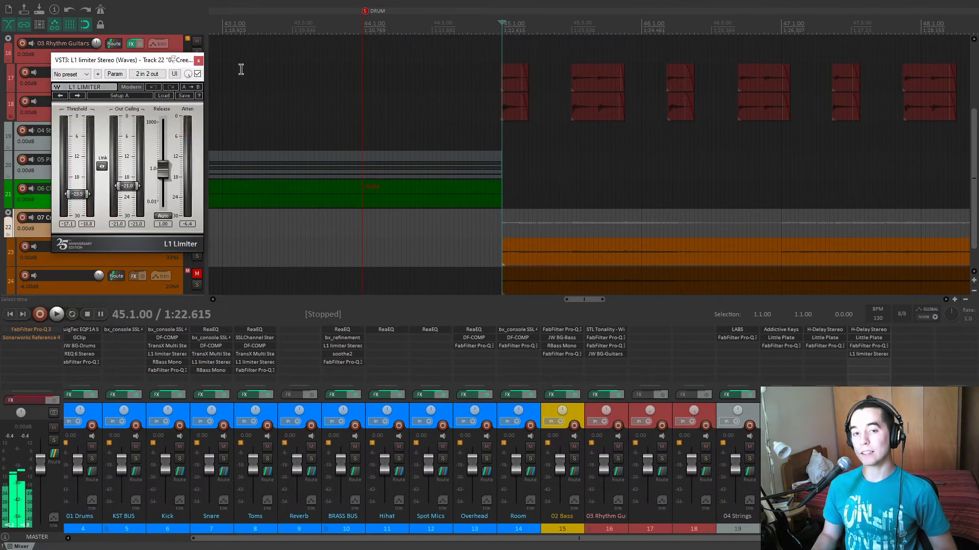
drag(135, 69, 345, 158)
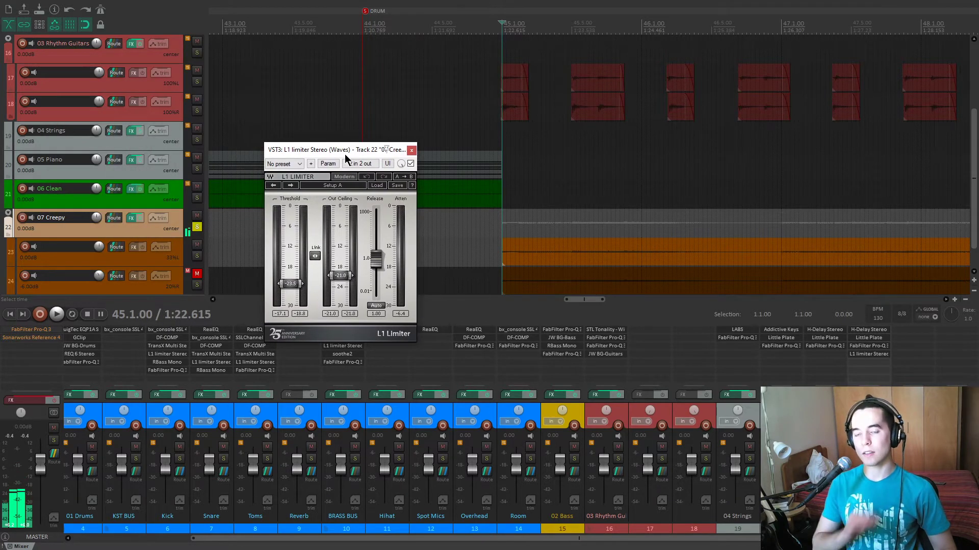
key(space)
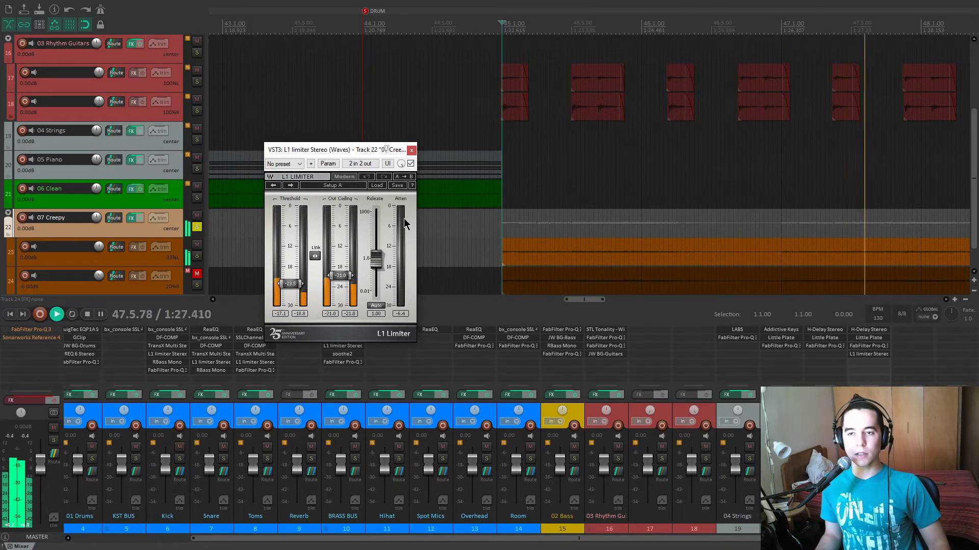
click(411, 149)
key(space)
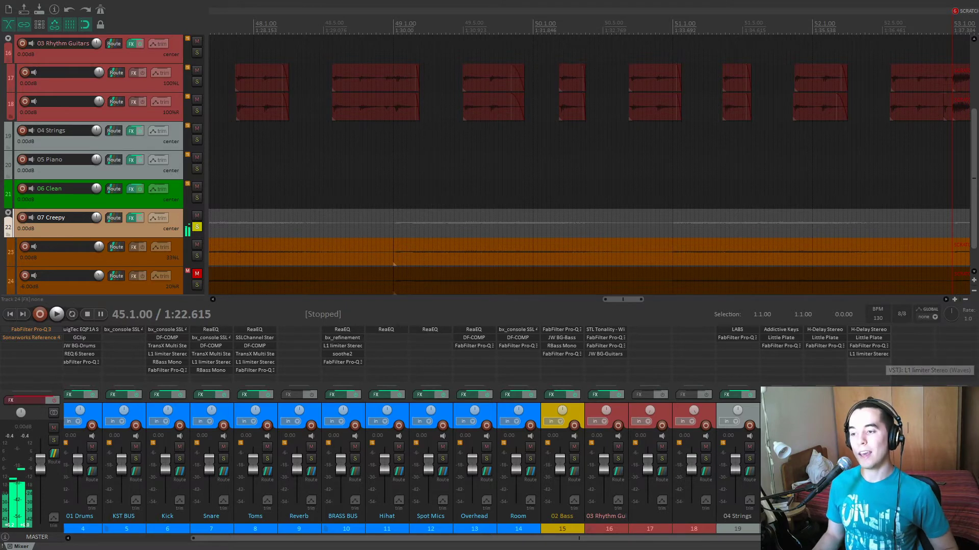
- Unsolo the 07 Creepy folder, unmute its second child track, and solo both child tracks
click(197, 227)
click(197, 255)
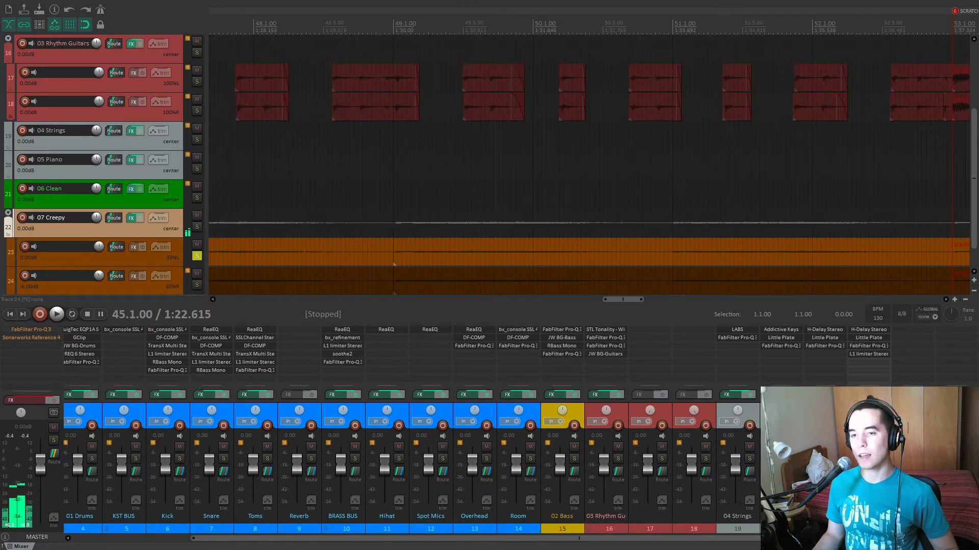
click(197, 285)
scroll(269, 222, down, 3)
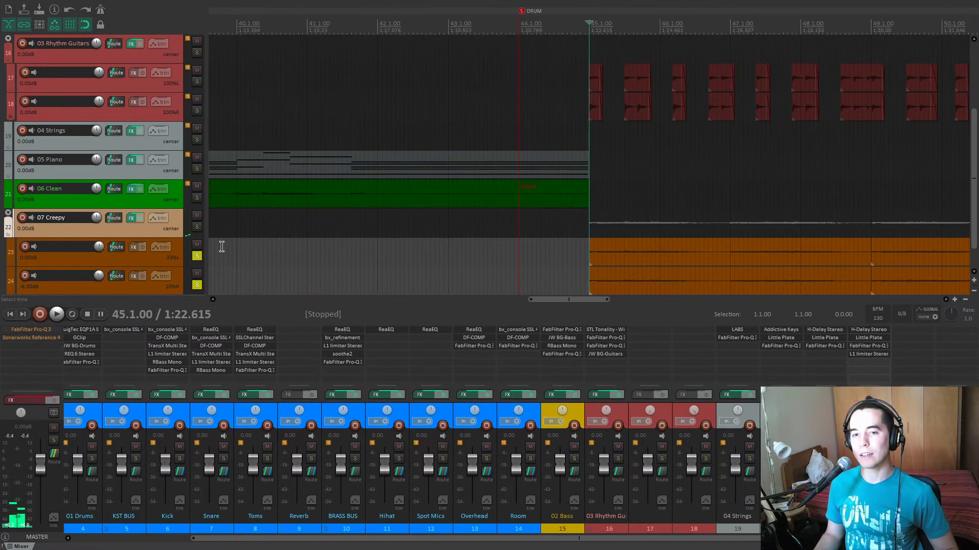
- Audition 07 Creepy's second child track alone from bar 45, and clear its solo
click(196, 256)
scroll(674, 257, up, 3)
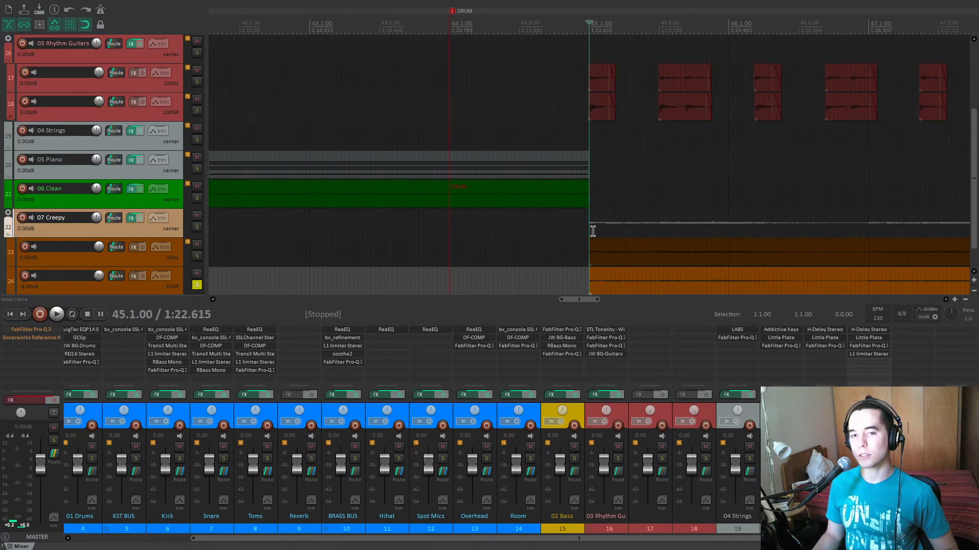
key(space)
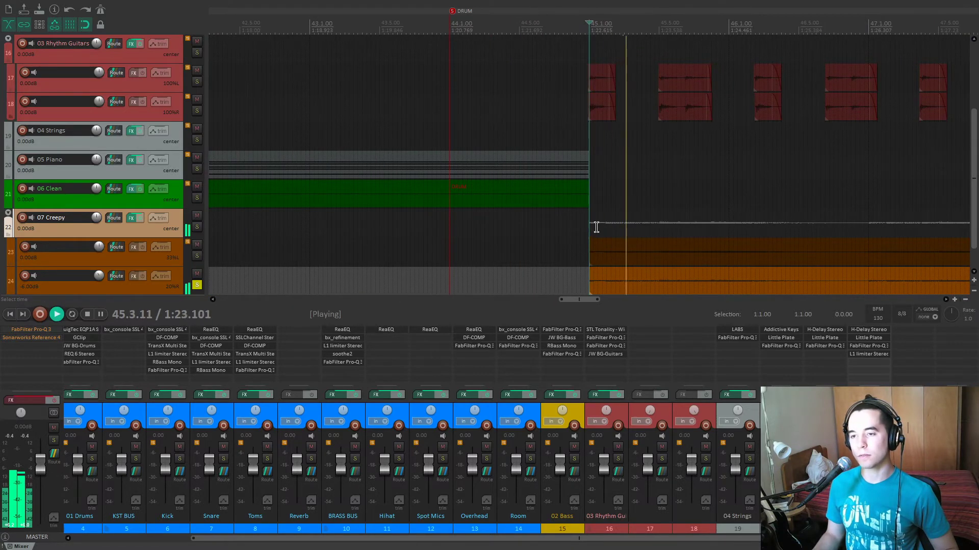
scroll(597, 226, down, 3)
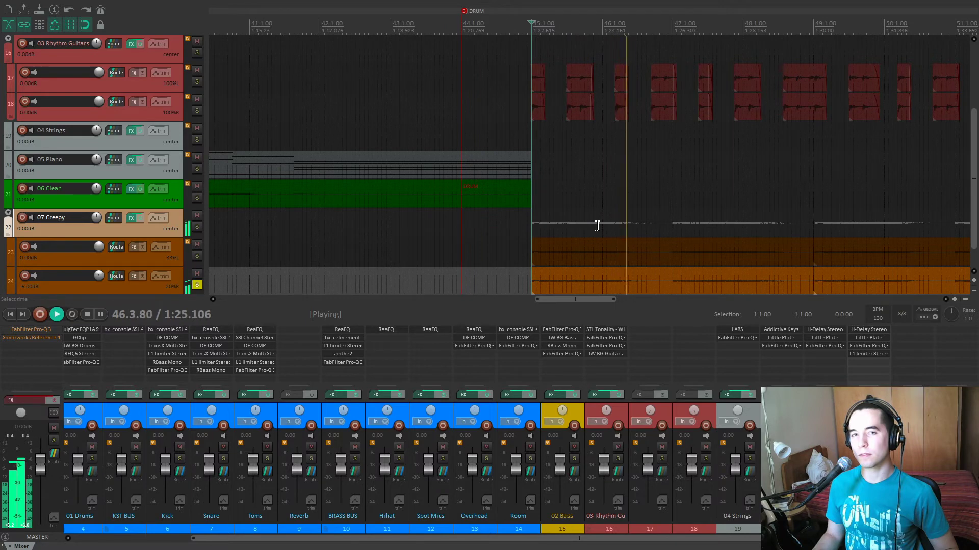
key(space)
click(196, 286)
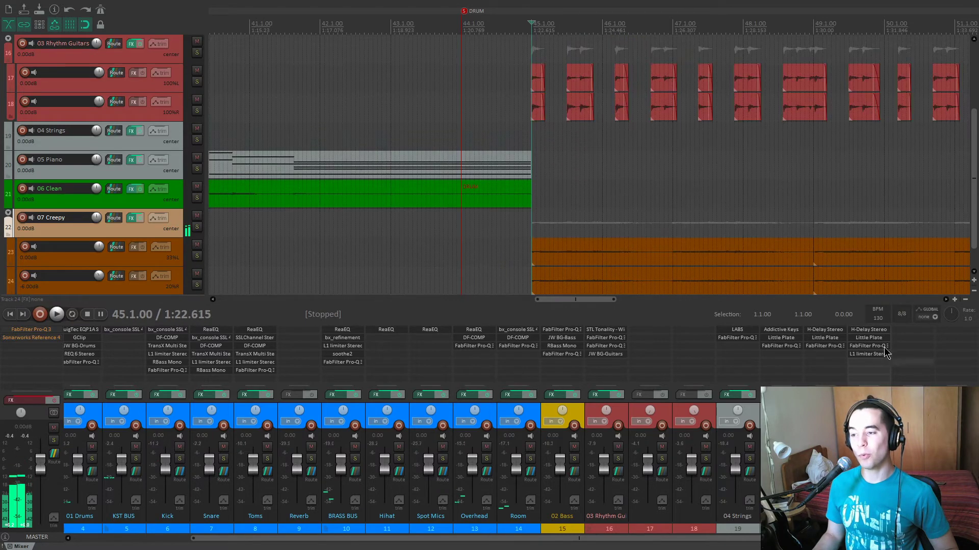
- Audition the 07 Creepy folder soloed from bar 45 and then within the full mix
click(197, 227)
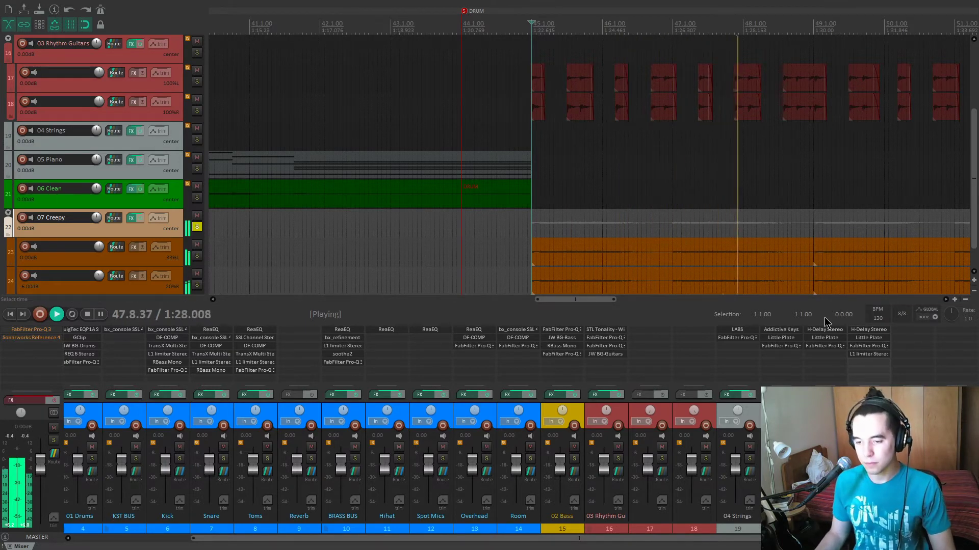
scroll(726, 203, down, 2)
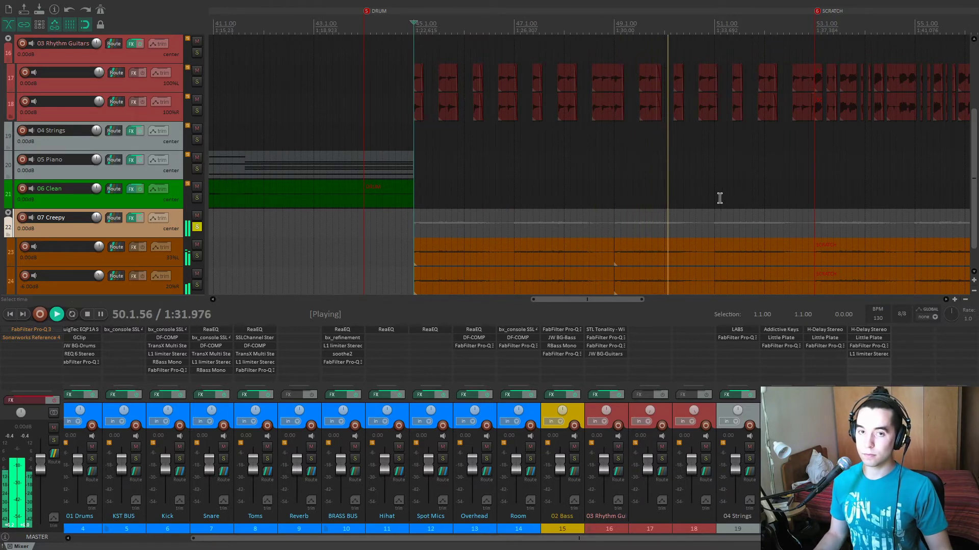
click(881, 458)
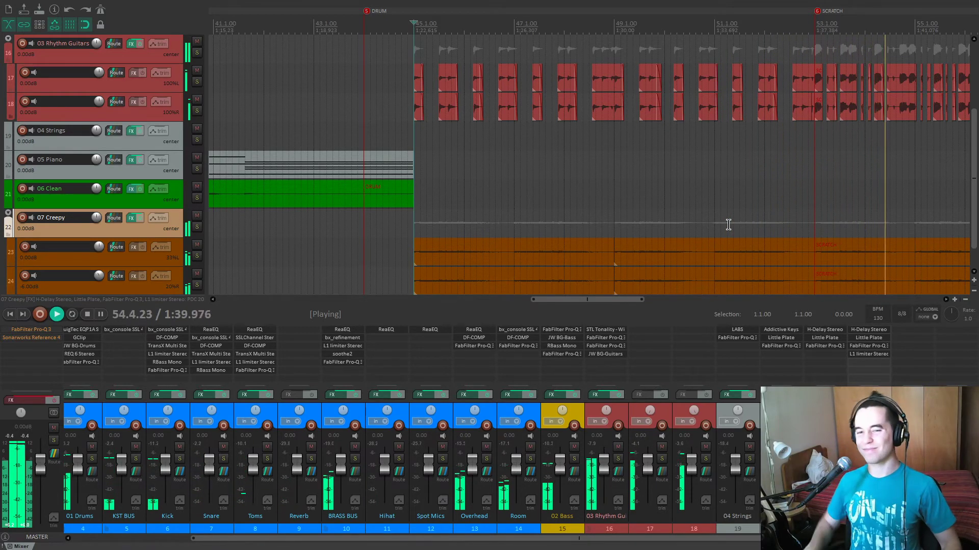
key(space)
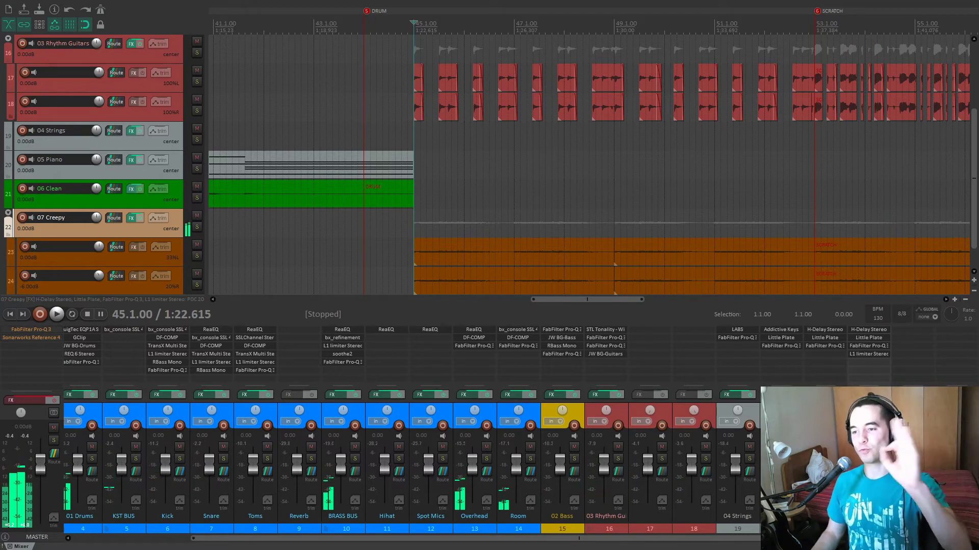
- Start playback at bar 17, where the strings enter, and solo 04 Strings
click(733, 405)
scroll(15, 196, up, 3)
scroll(8, 192, down, 3)
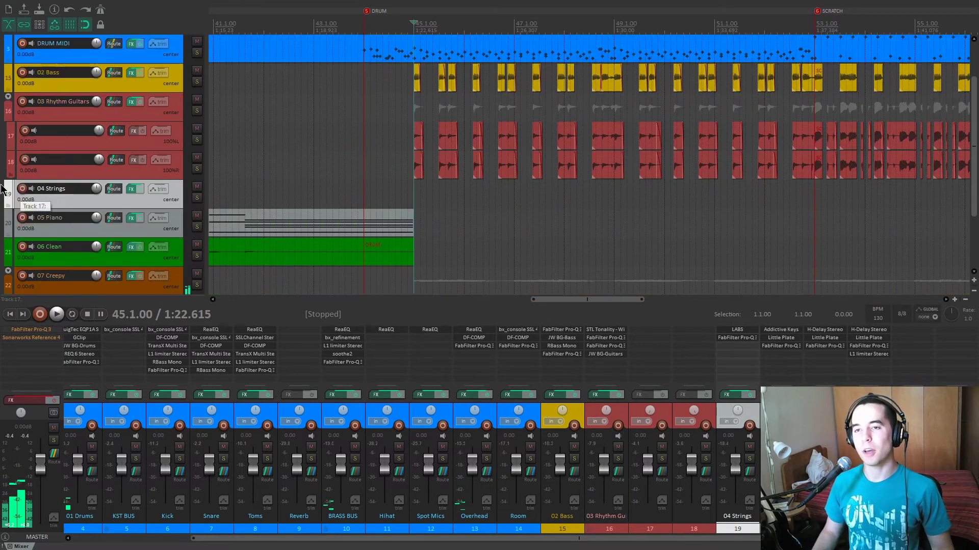
scroll(467, 155, down, 3)
scroll(375, 131, down, 3)
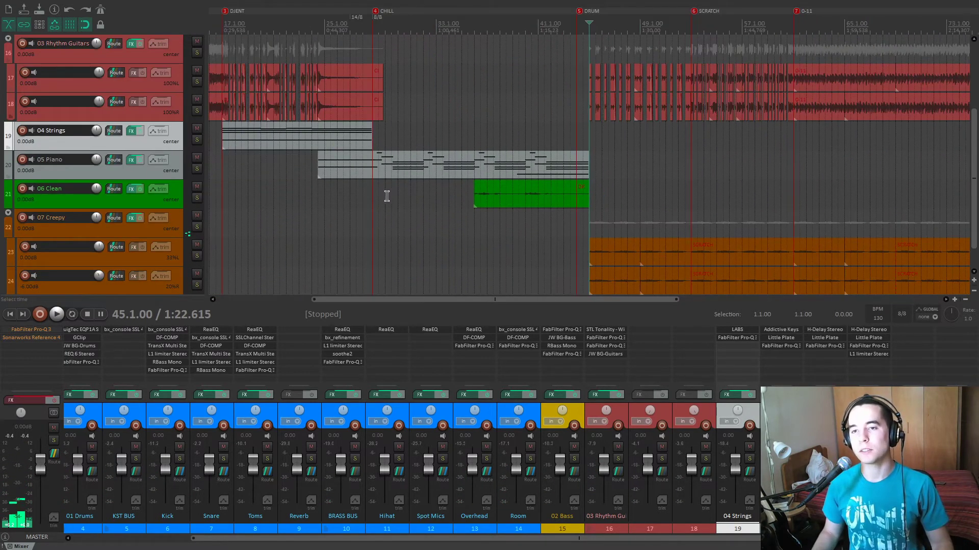
click(221, 176)
key(space)
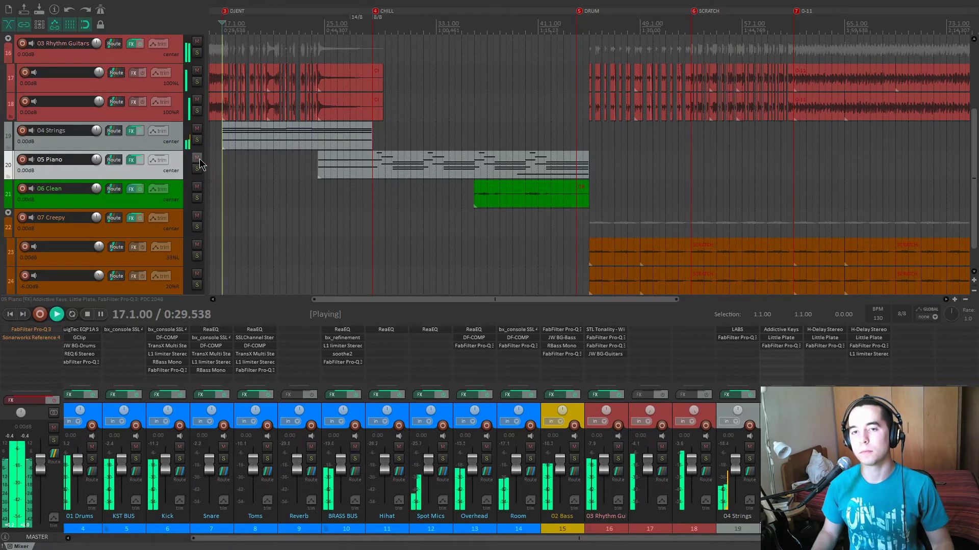
click(197, 140)
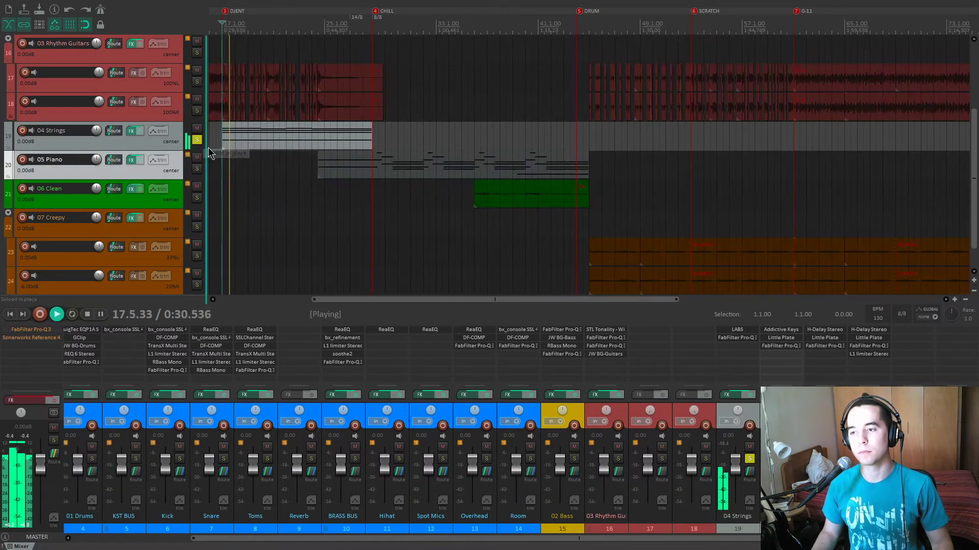
- Examine the LABS Strings: Long instrument on 04 Strings, stop playback, and close the plugin
click(750, 330)
drag(516, 129, 512, 111)
key(space)
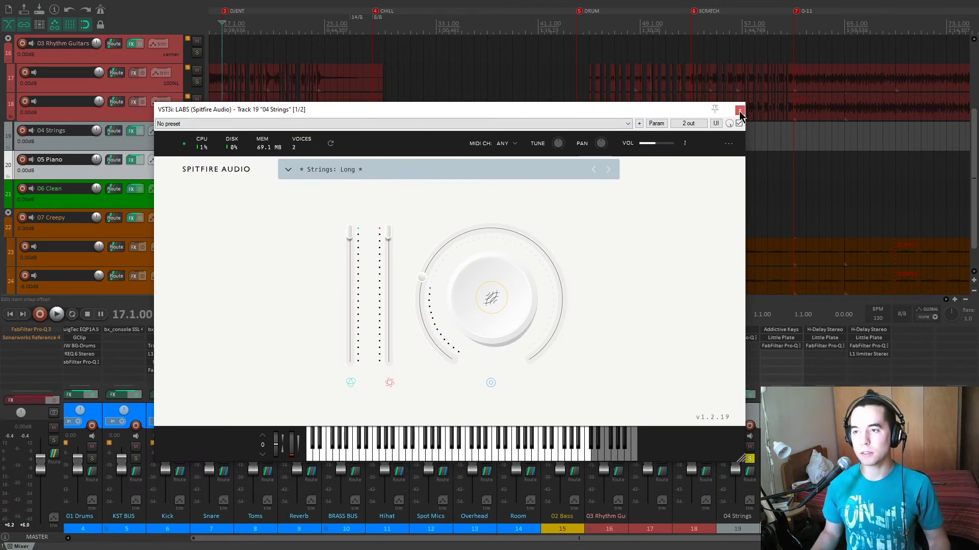
click(740, 111)
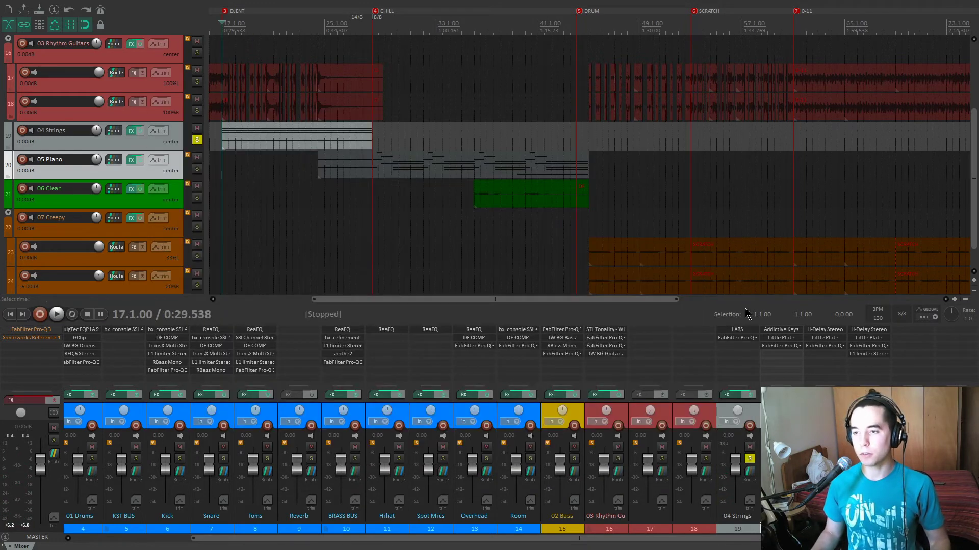
- Compare 04 Strings with its Pro-Q 3 bypassed and active during playback, and close the EQ
click(747, 338)
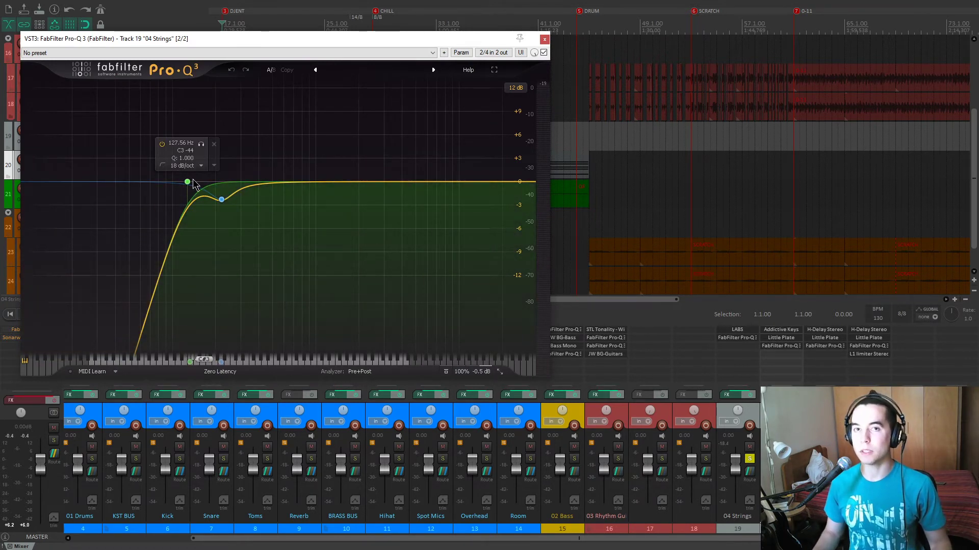
key(space)
click(544, 52)
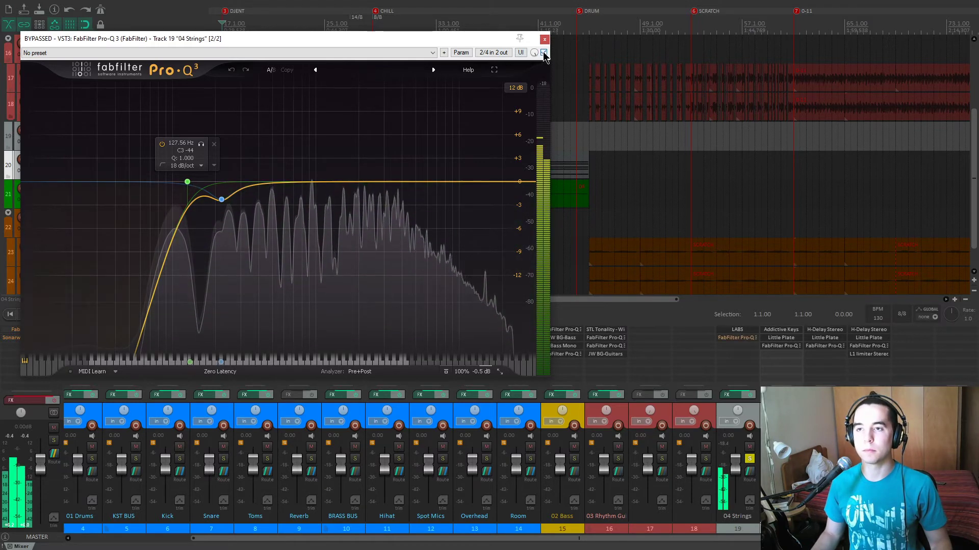
click(544, 53)
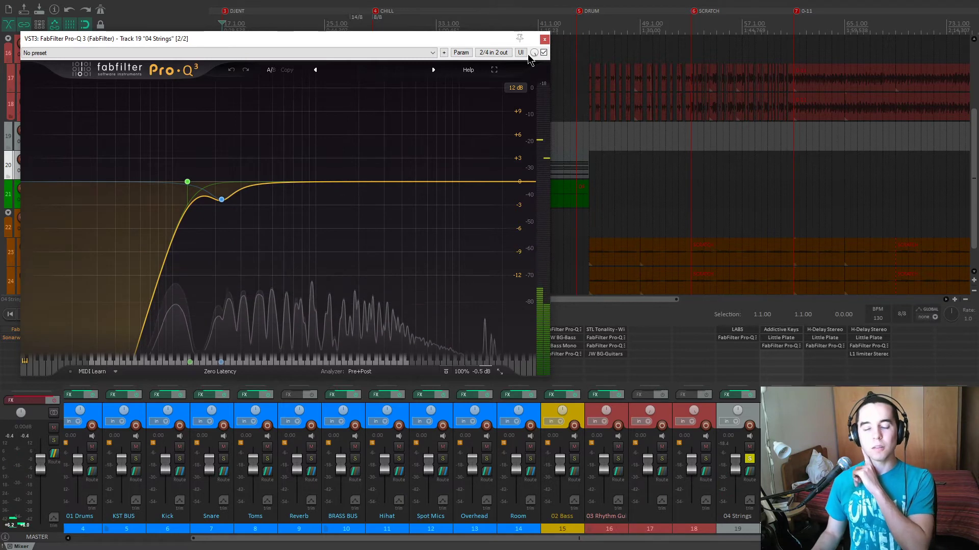
drag(502, 45, 508, 54)
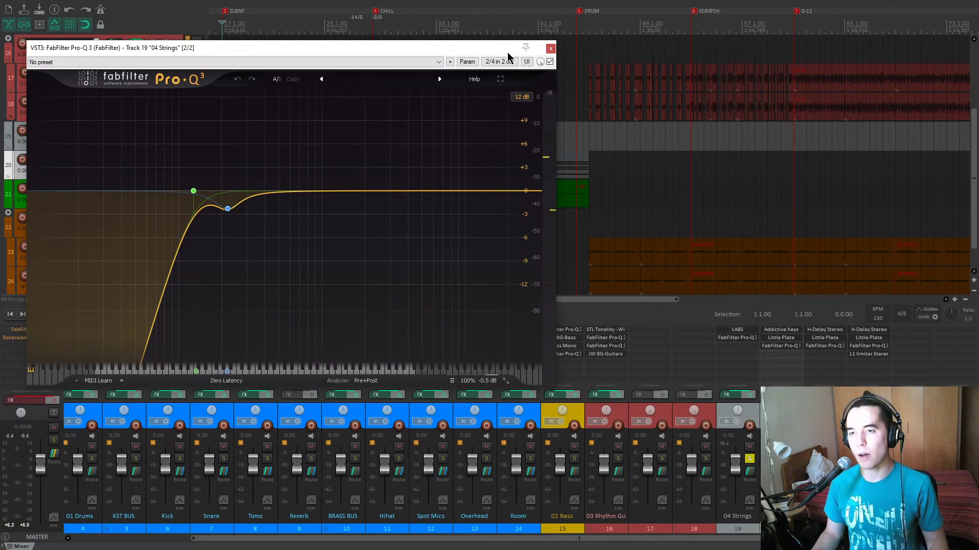
click(549, 49)
- Unsolo 04 Strings, solo 05 Piano, and play from the CHILL marker at bar 28
click(750, 459)
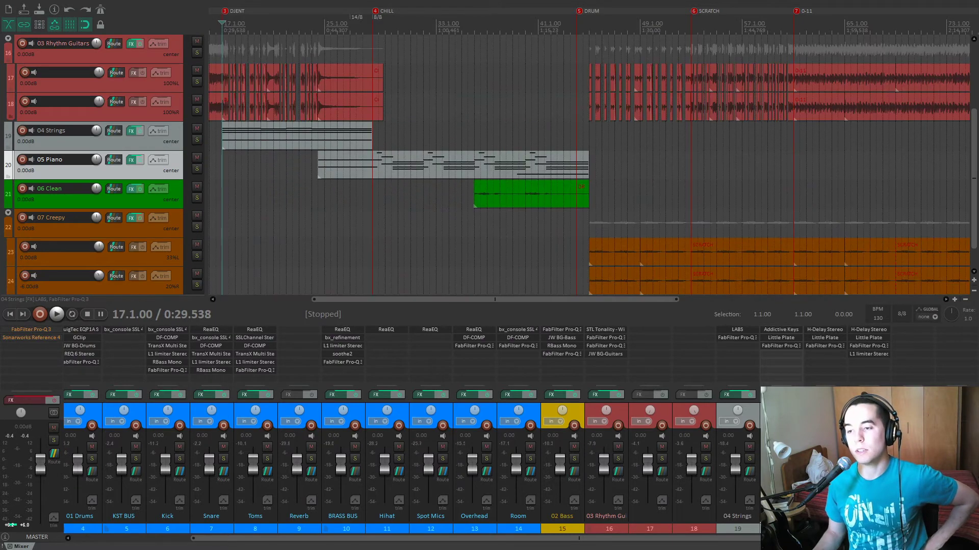
click(197, 168)
click(373, 192)
key(space)
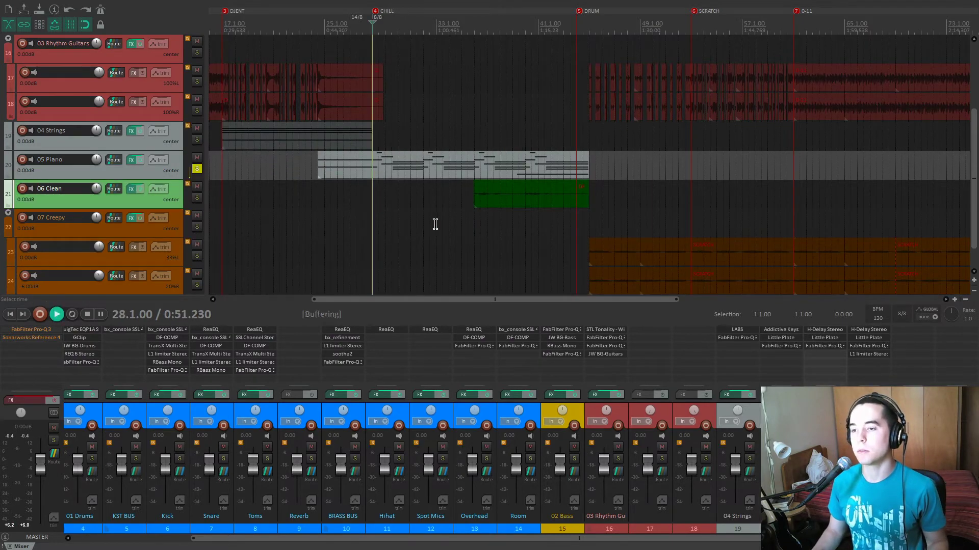
- Examine the Addictive Keys Studio Grand and Little Plate settings on 05 Piano during playback
click(779, 331)
drag(557, 77, 499, 67)
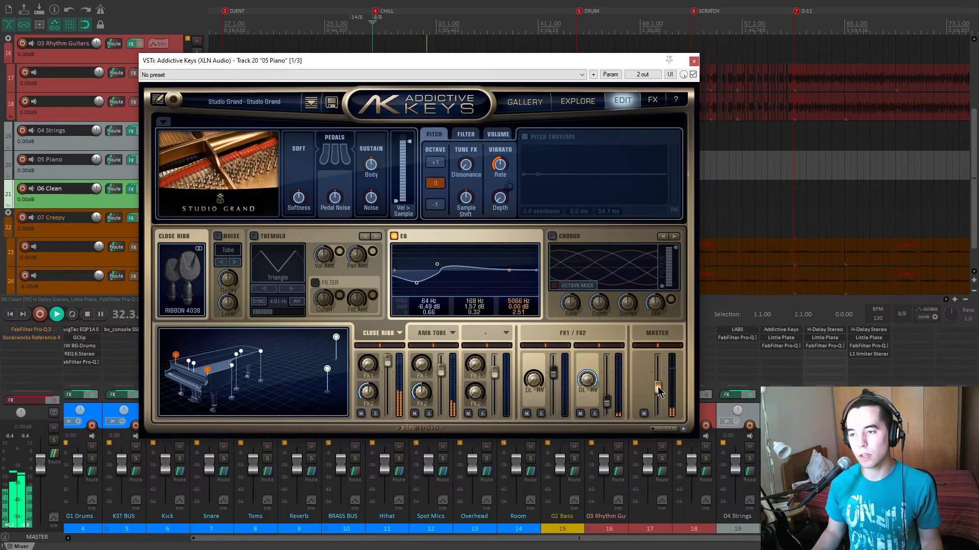
click(781, 338)
drag(355, 40, 426, 138)
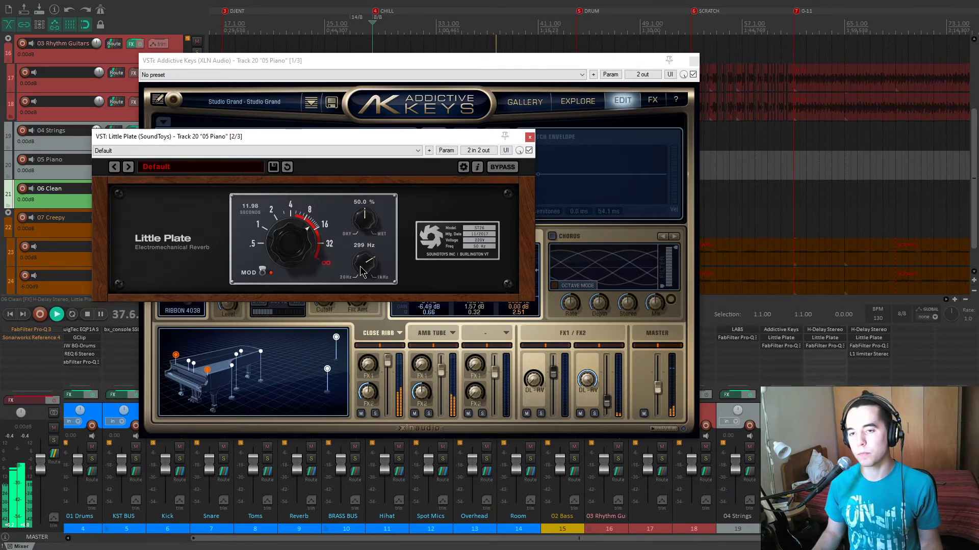
- Close Addictive Keys and examine the Pro-Q 3 bands on 05 Piano, including the 1681.3 Hz and 4716.4 Hz bells
click(779, 345)
click(600, 63)
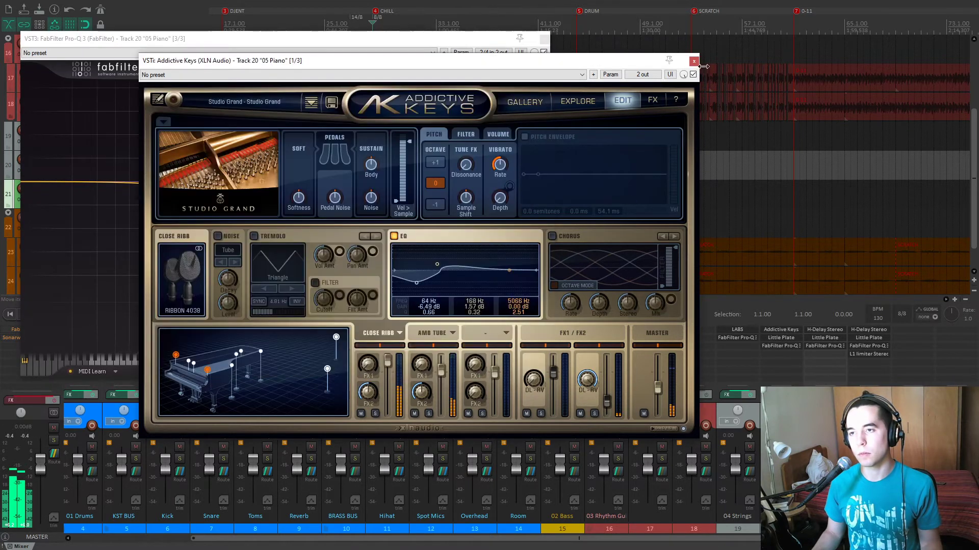
click(694, 61)
drag(482, 43, 524, 54)
mouse_move(408, 210)
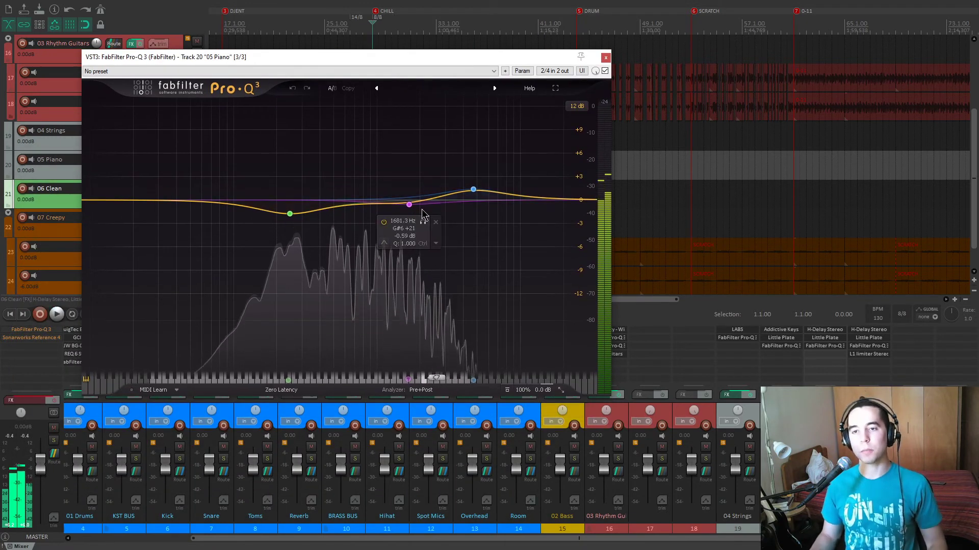
mouse_move(303, 215)
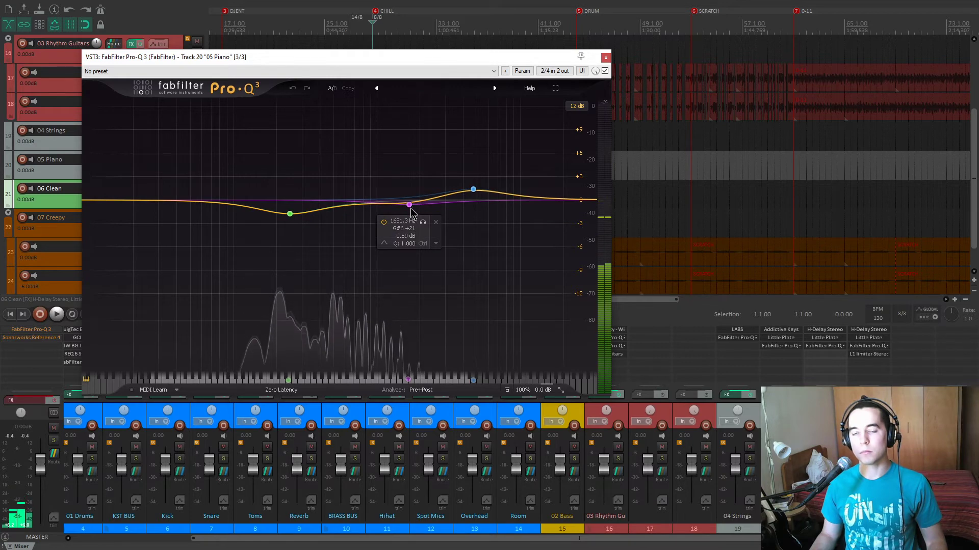
mouse_move(465, 186)
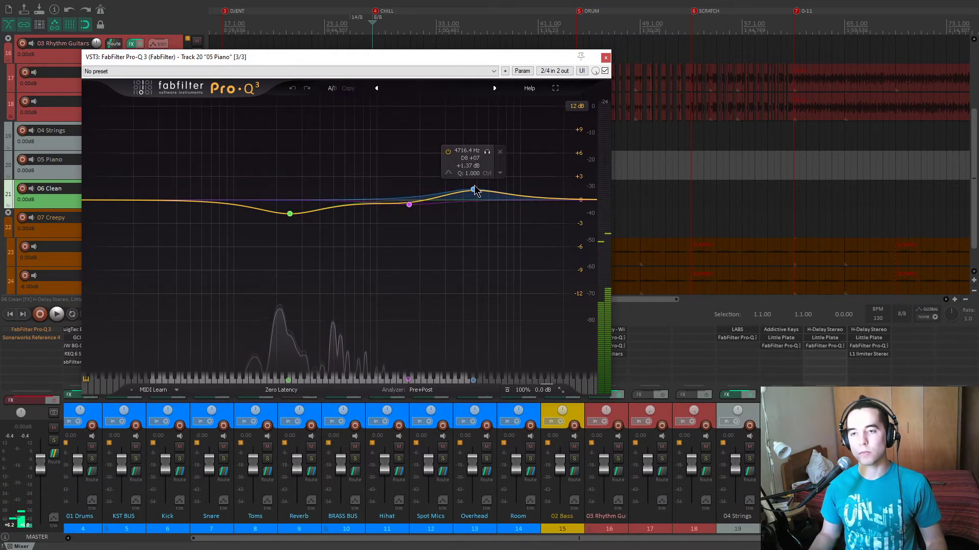
- Compare 05 Piano with its Pro-Q 3 bypassed and active during playback, unsolo the track, and close the EQ
key(space)
click(605, 71)
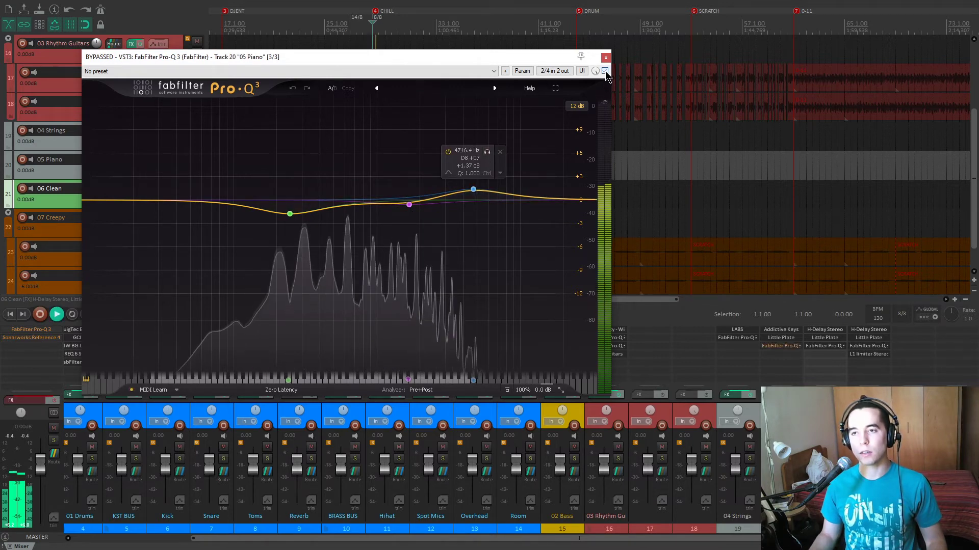
click(605, 71)
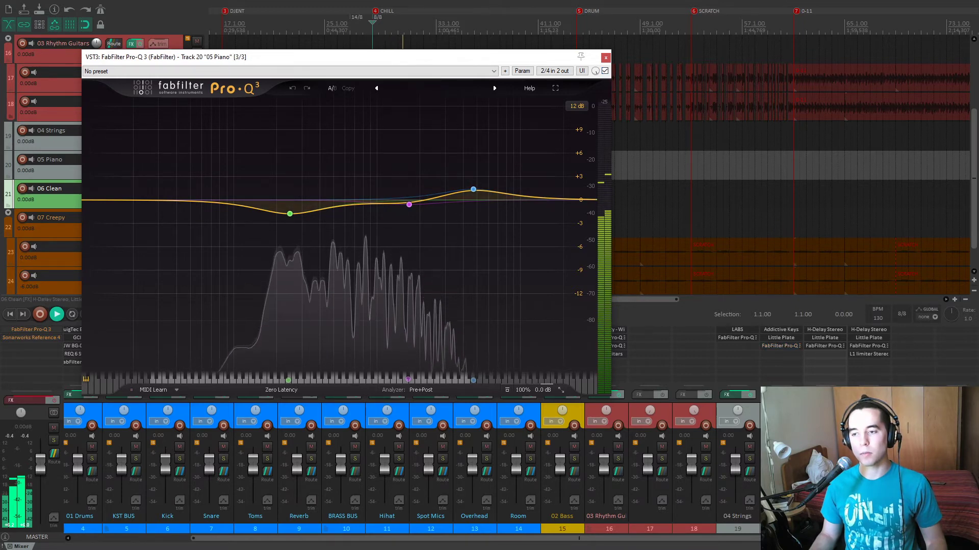
click(793, 458)
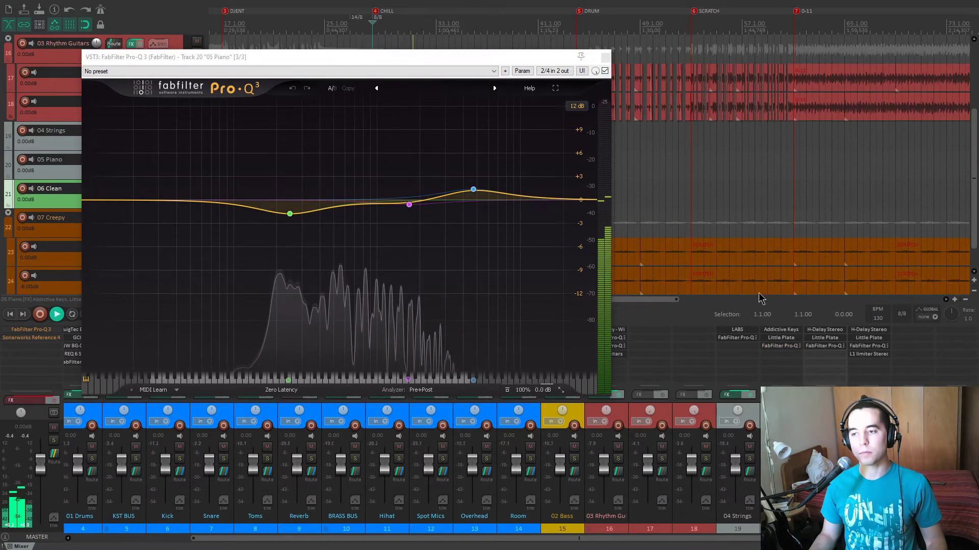
click(606, 57)
- Move the playback position to the SCRATCH marker at bar 53 and open Gullfoss on the Track 2 folder
scroll(422, 125, down, 3)
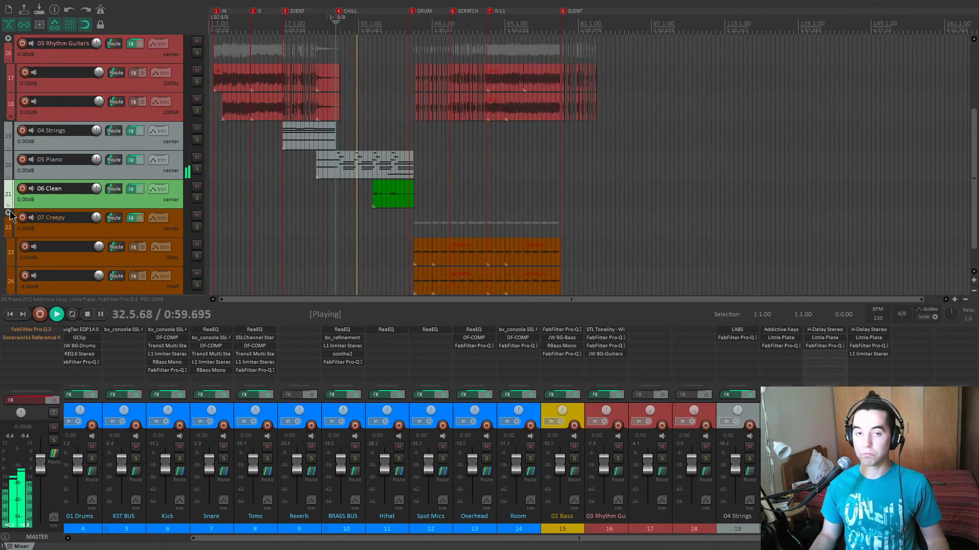
scroll(2, 227, up, 4)
scroll(2, 227, down, 1)
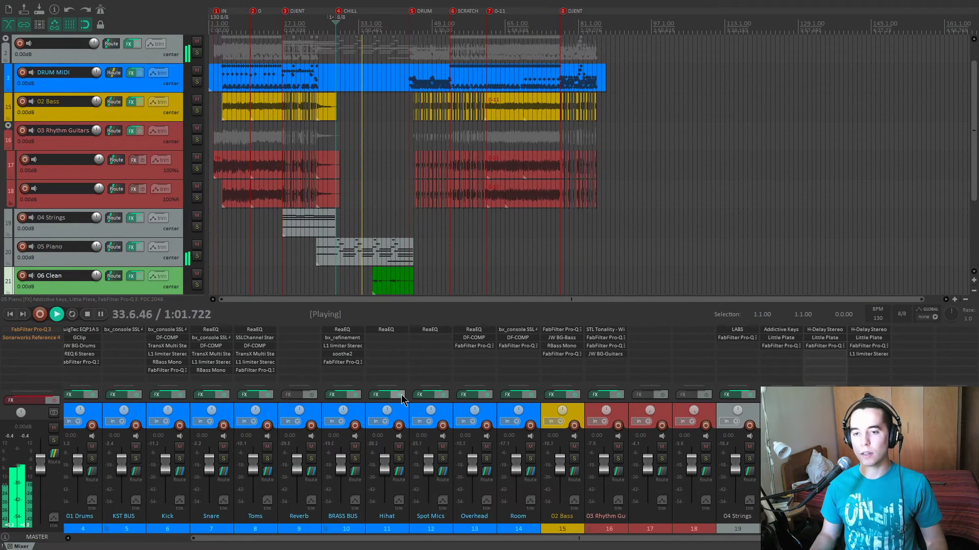
scroll(401, 403, up, 2)
scroll(401, 403, up, 1)
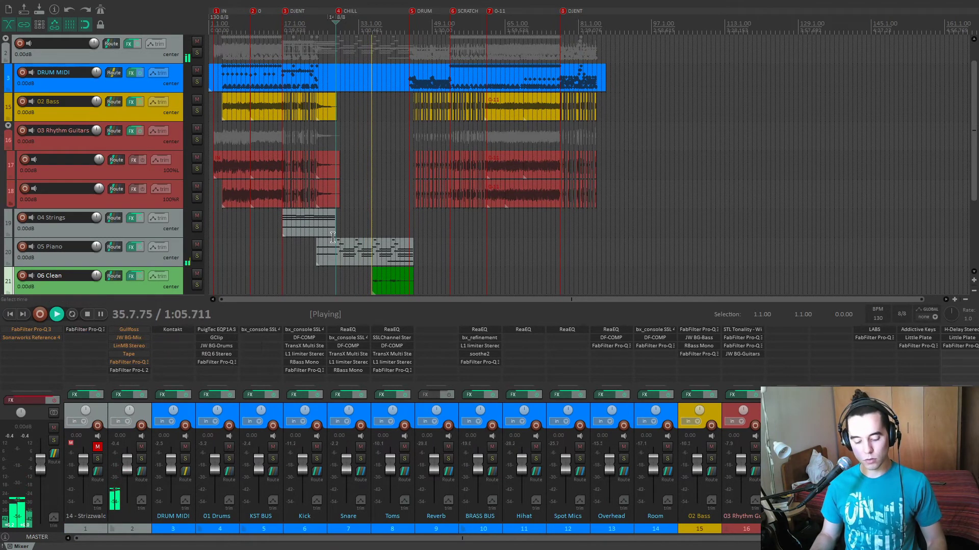
key(6)
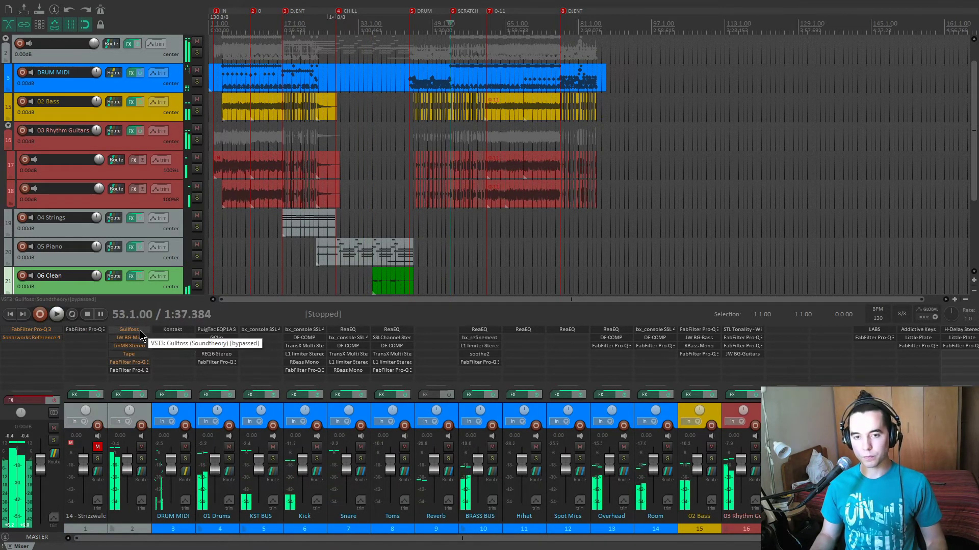
click(140, 331)
drag(347, 143, 466, 148)
scroll(600, 127, up, 2)
scroll(602, 129, up, 1)
mouse_move(600, 135)
mouse_down()
mouse_move(542, 136)
mouse_move(582, 134)
mouse_up()
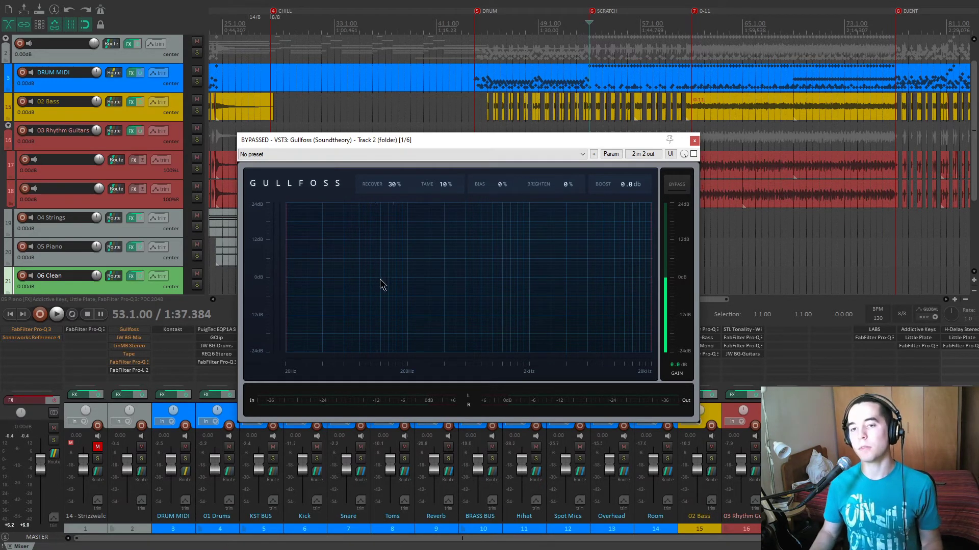
- Compare the mix with Gullfoss bypassed and active during playback, leave Gullfoss enabled, and close it
key(space)
click(675, 186)
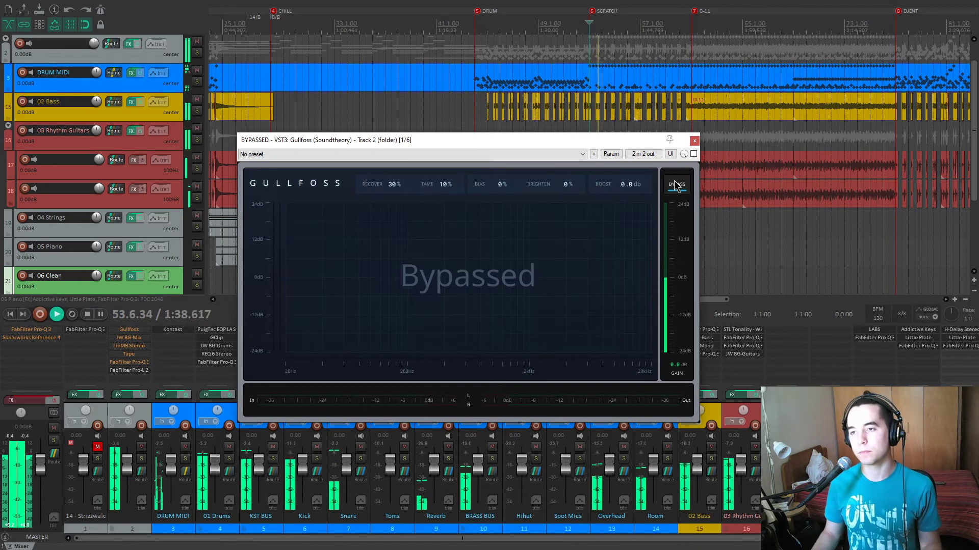
click(676, 187)
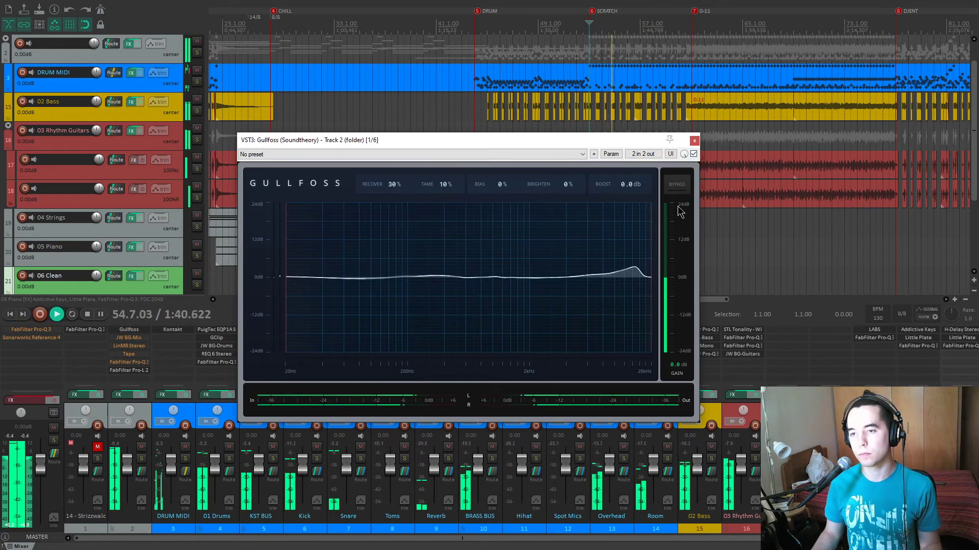
click(685, 187)
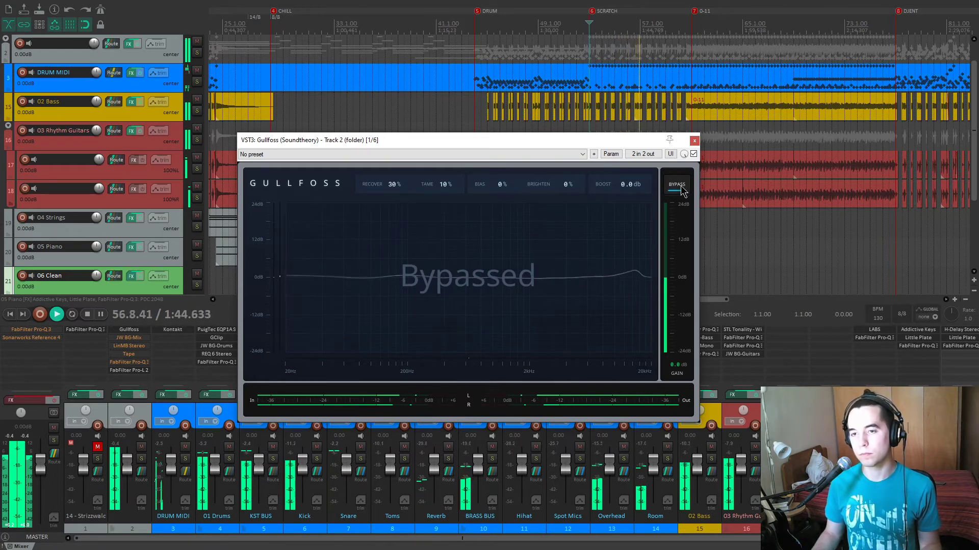
click(682, 189)
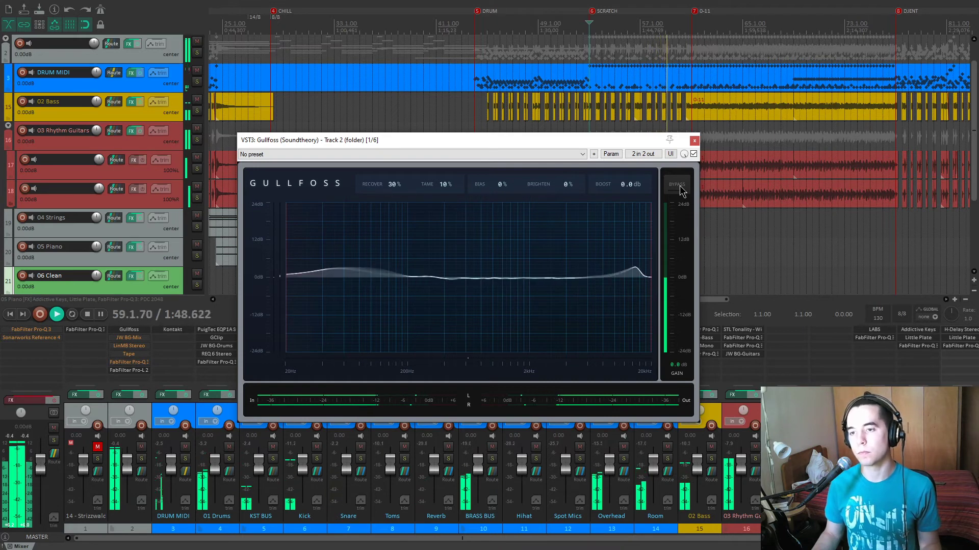
key(space)
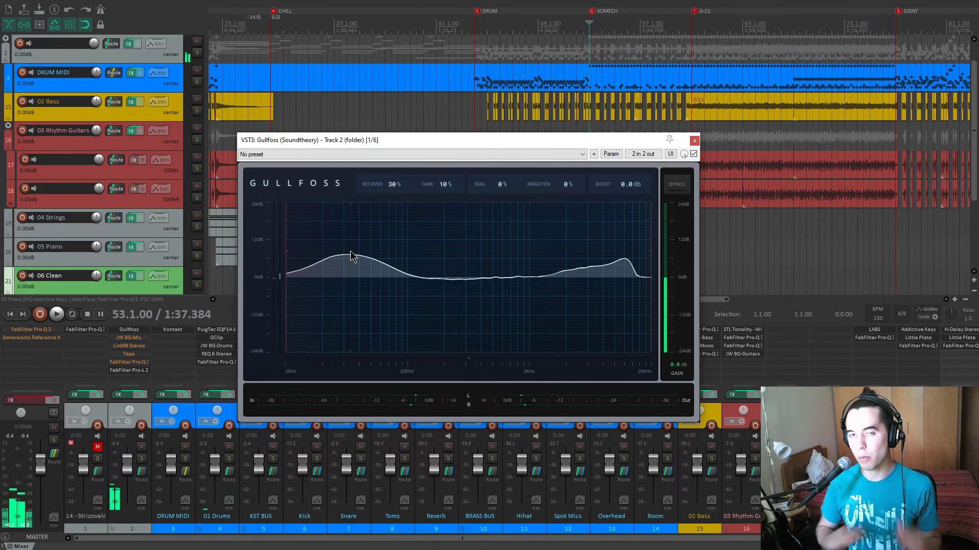
click(694, 141)
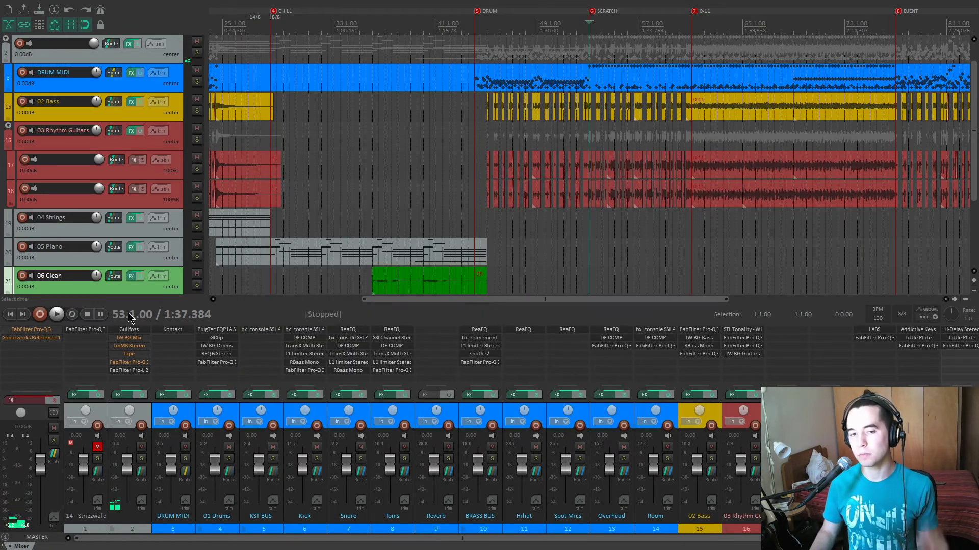
- Enable JW BG-Mix on the Track 2 folder and open it to examine its Crush, Loud and Transformer settings
ctrl+click(129, 339)
click(128, 339)
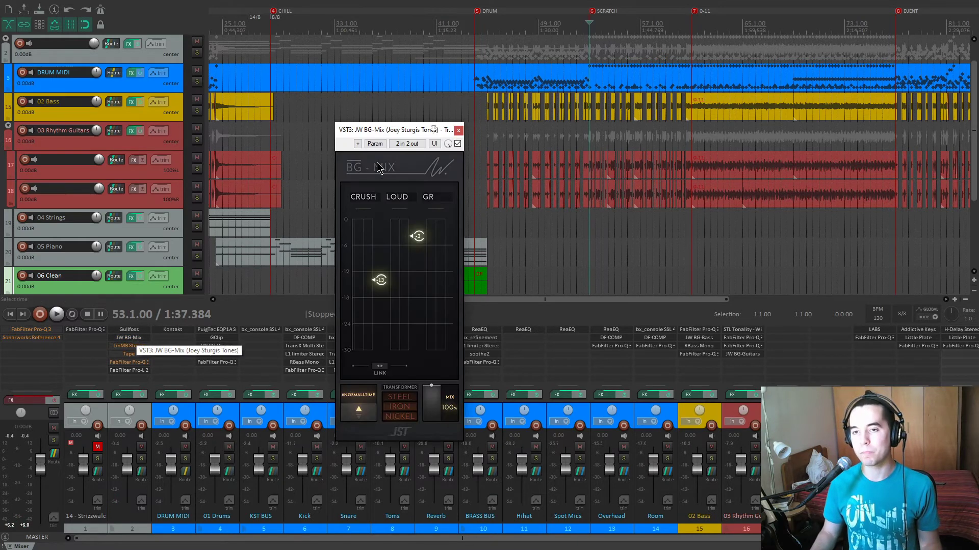
drag(387, 135, 386, 118)
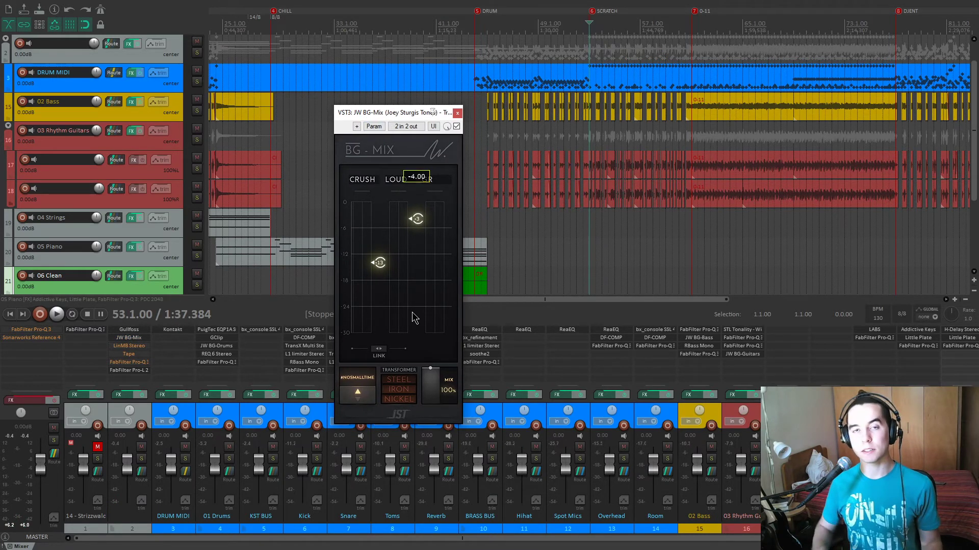
drag(399, 118, 401, 113)
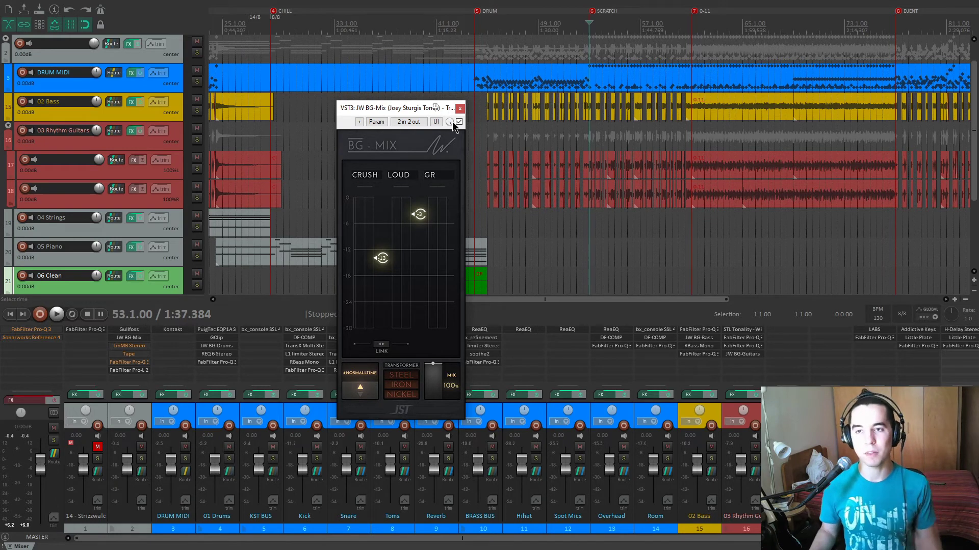
drag(423, 108, 419, 55)
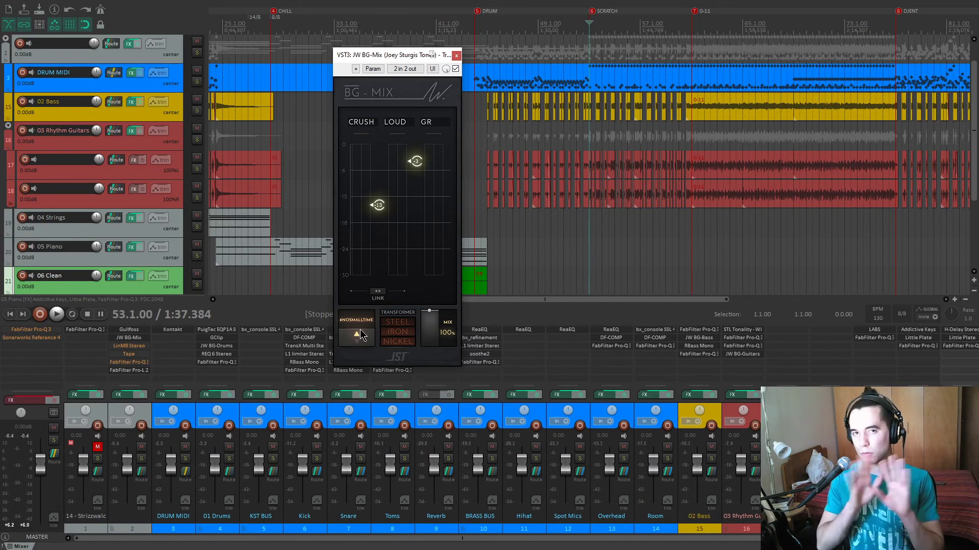
drag(410, 54, 415, 66)
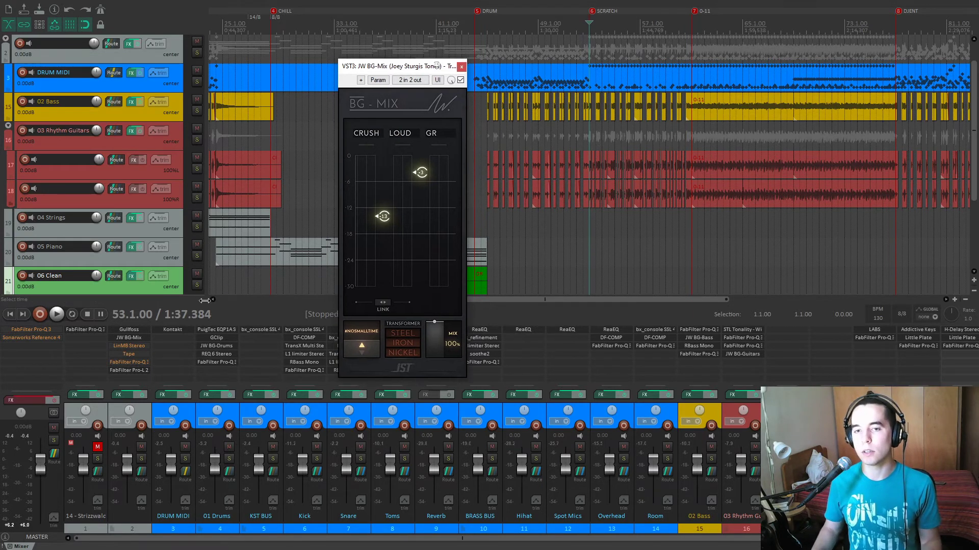
- Compare the mix with JW BG-Mix active and bypassed during playback, leave it active, and close it
key(space)
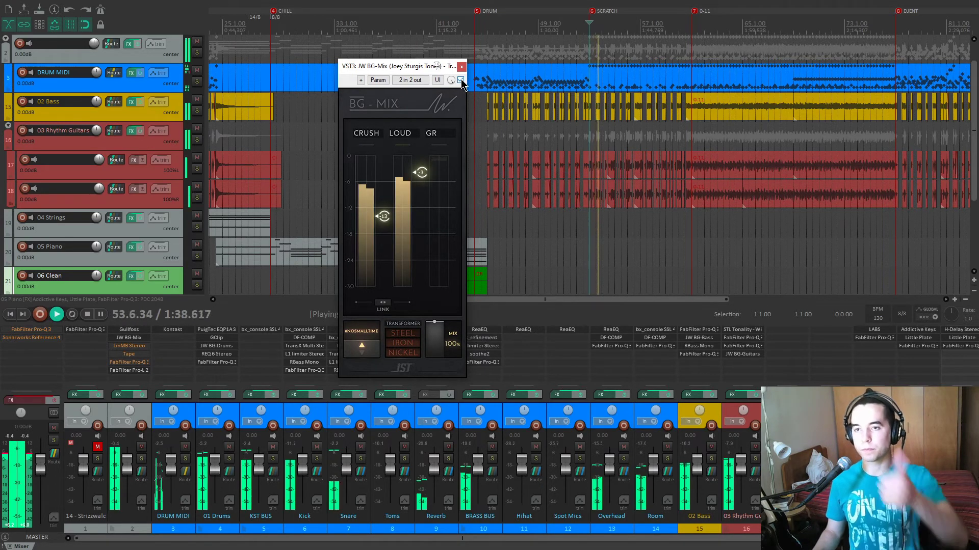
click(461, 79)
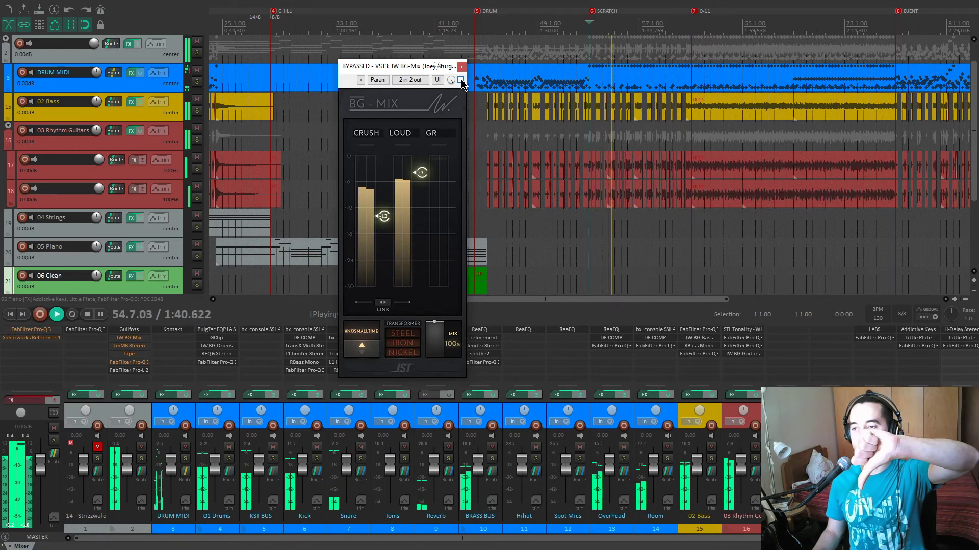
click(460, 79)
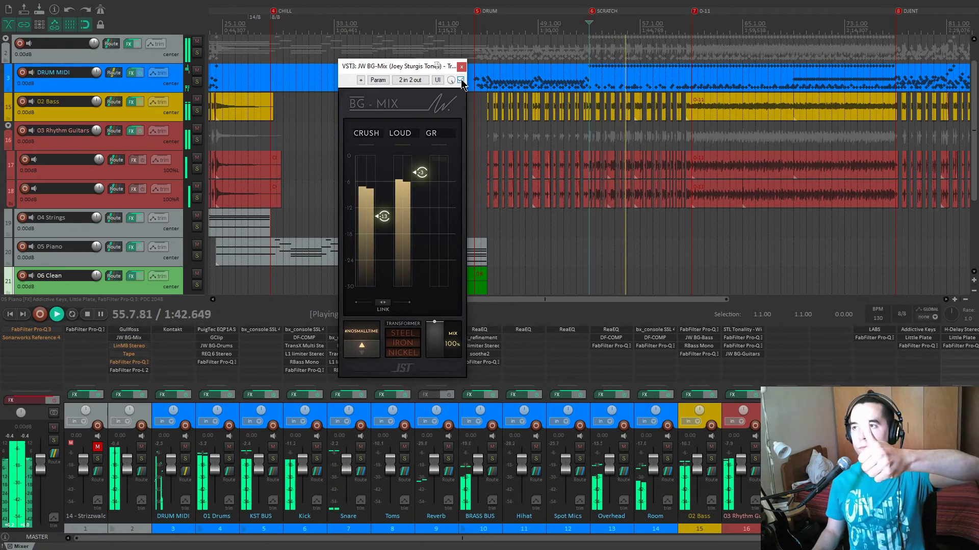
click(461, 80)
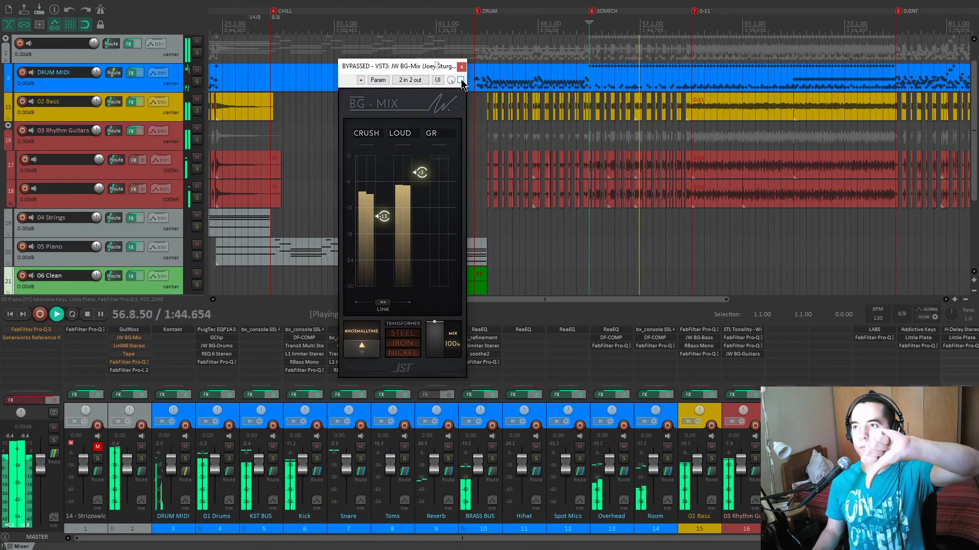
key(space)
click(461, 80)
click(461, 66)
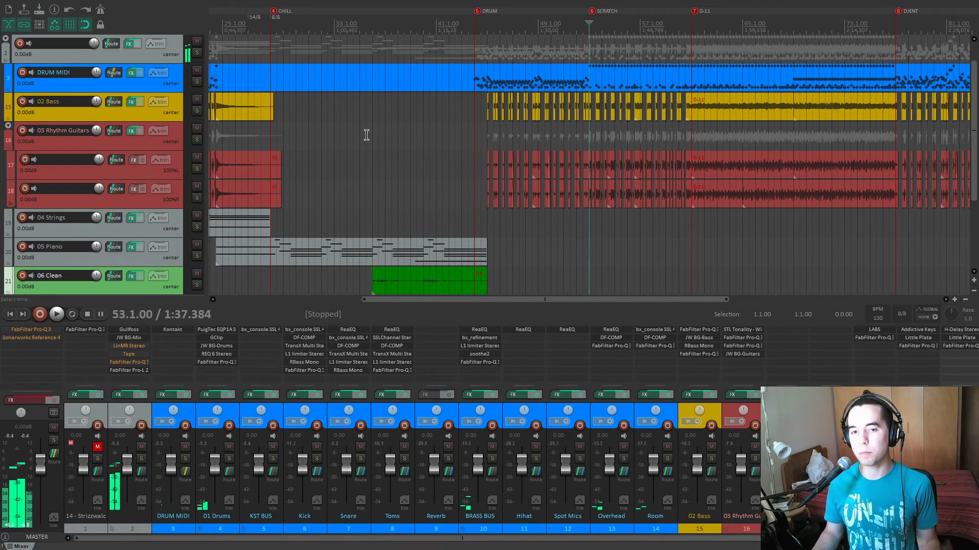
- Enable LinMB Stereo on the Track 2 folder and open it, briefly revisiting JW BG-Mix
click(143, 348)
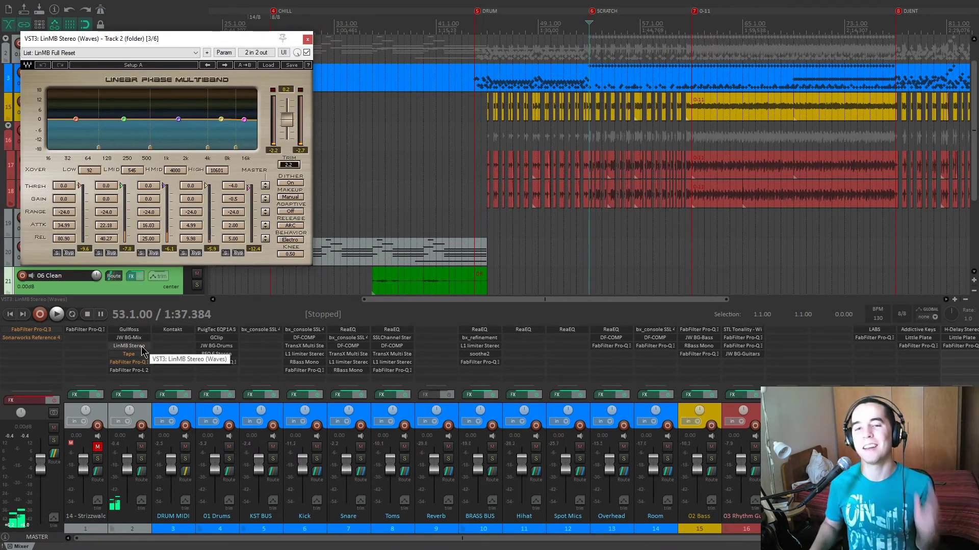
drag(192, 39, 446, 74)
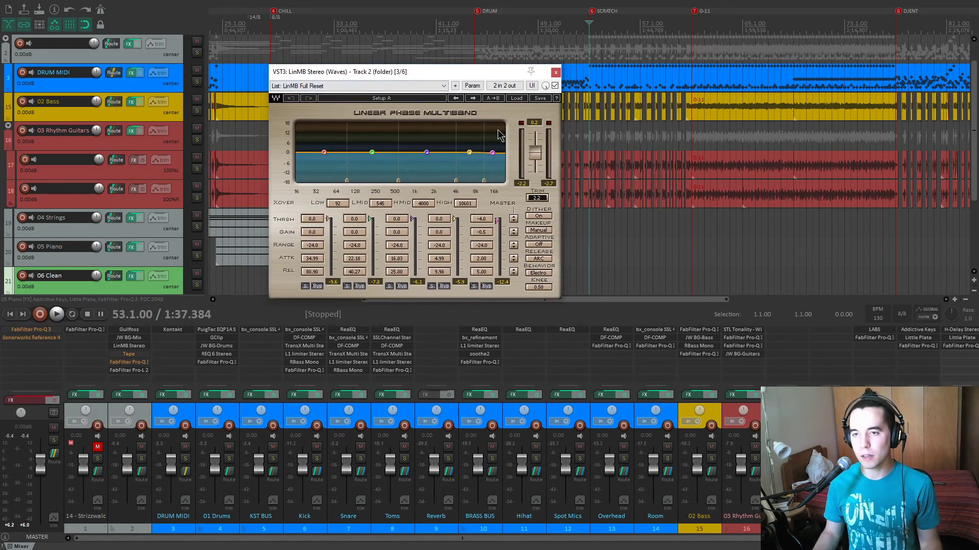
click(139, 338)
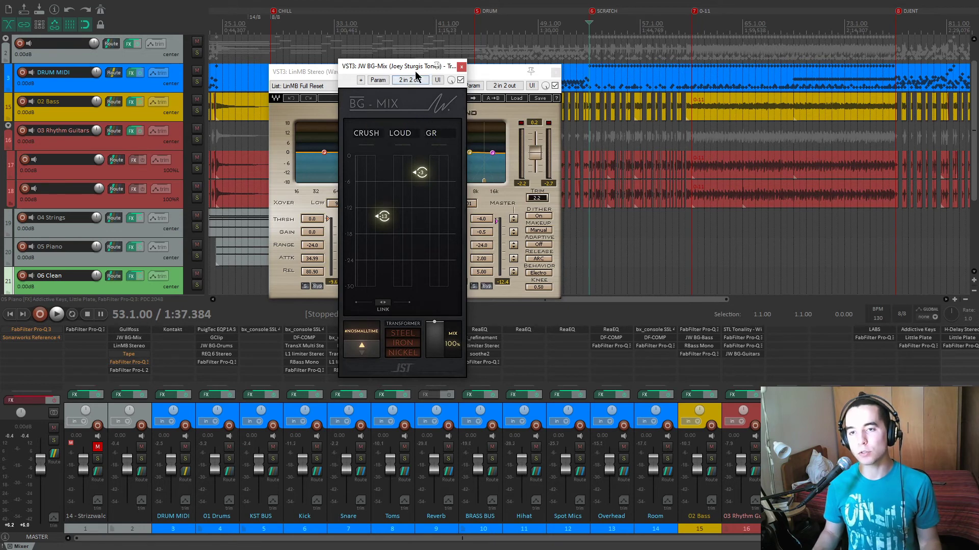
click(461, 67)
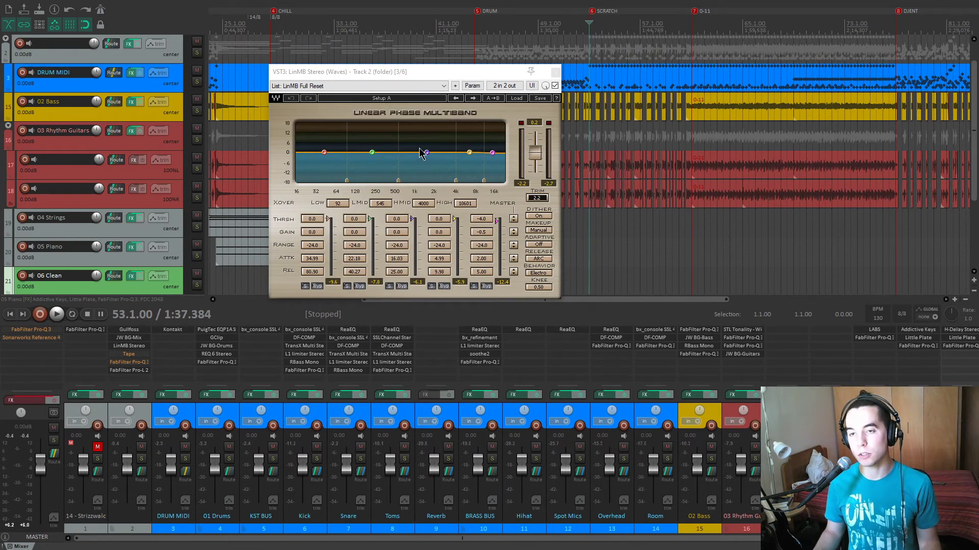
drag(432, 72, 446, 60)
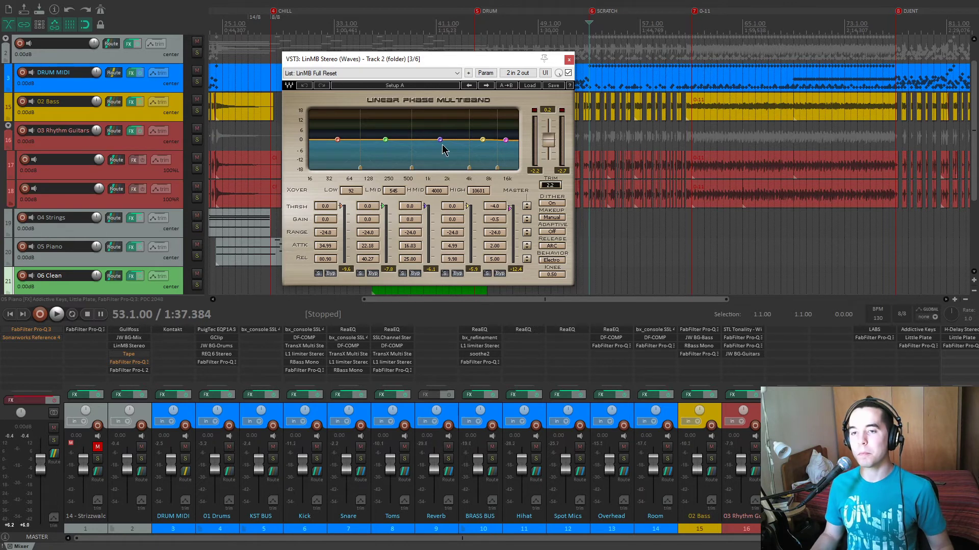
- Demonstrate compression of LinMB's middle band during playback by lowering its threshold to -40.2 and returning it to 0.0
key(space)
drag(425, 207, 425, 234)
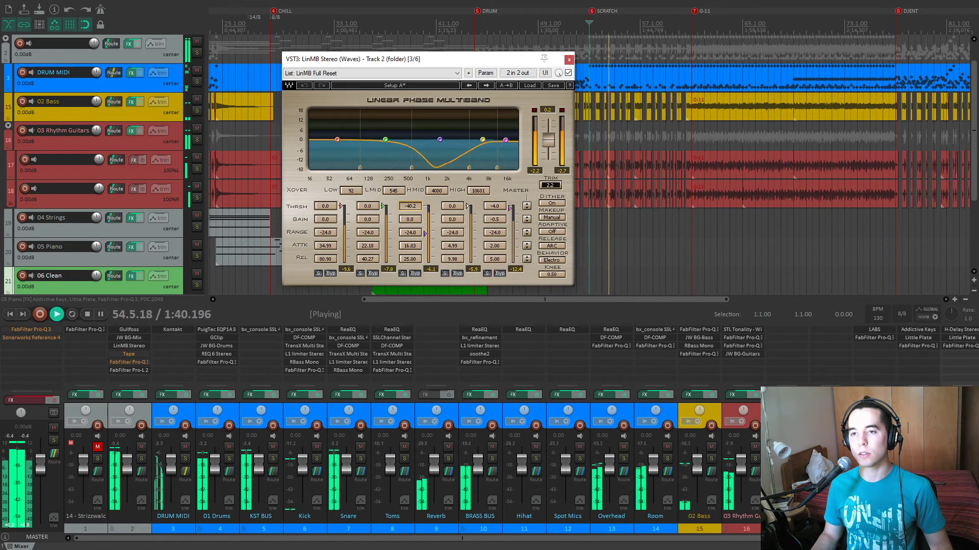
drag(425, 234, 425, 206)
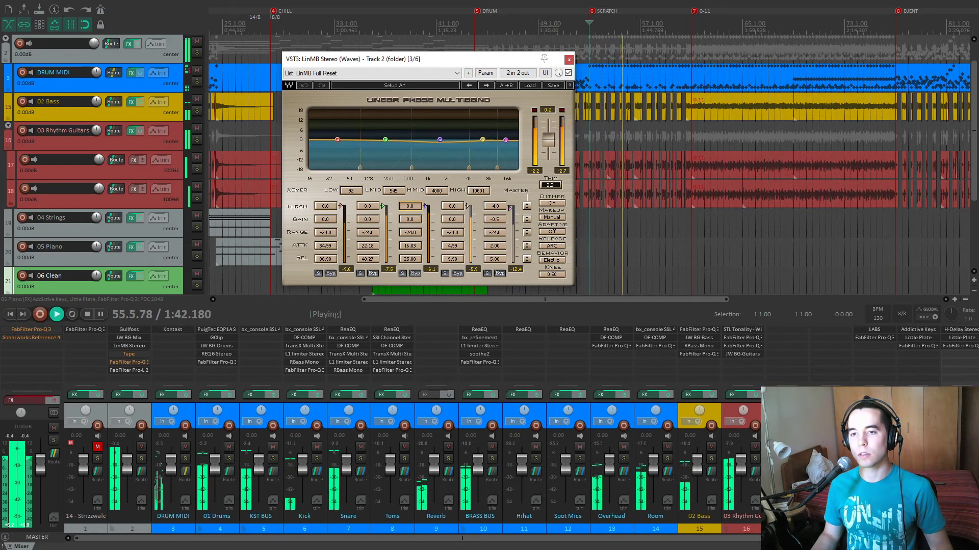
key(space)
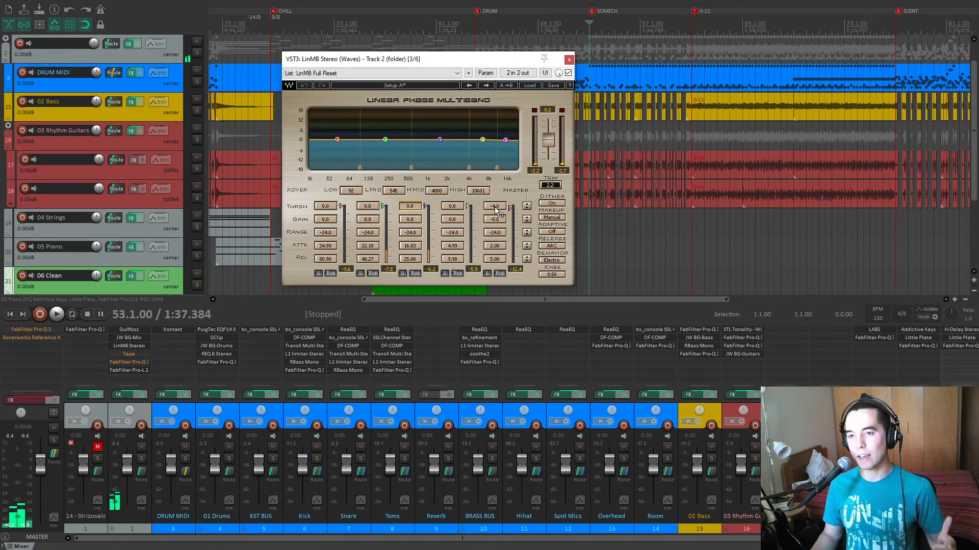
- Audition LinMB's highest band soloed during playback, try its threshold at -4.5, and return it to -4.0
key(space)
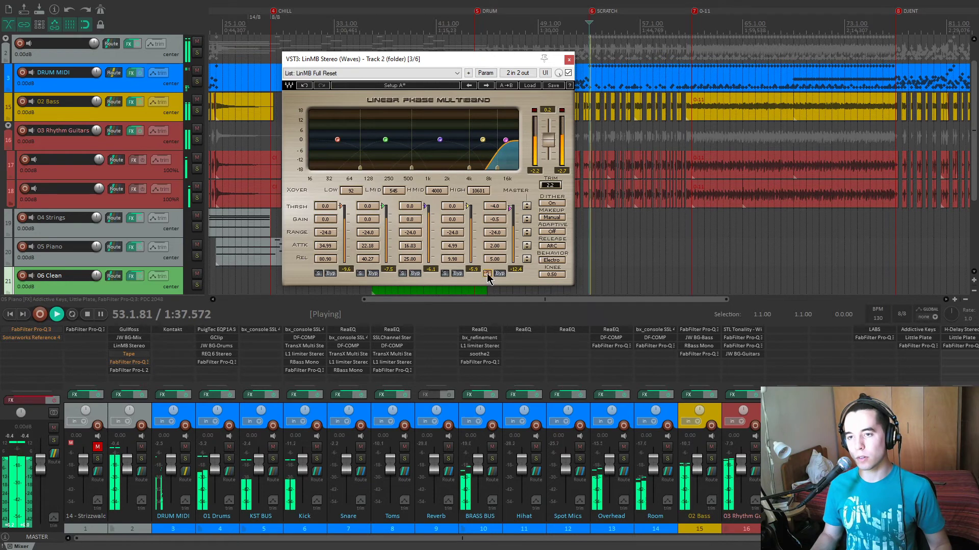
mouse_move(510, 208)
mouse_down()
mouse_move(509, 225)
mouse_move(510, 208)
mouse_up()
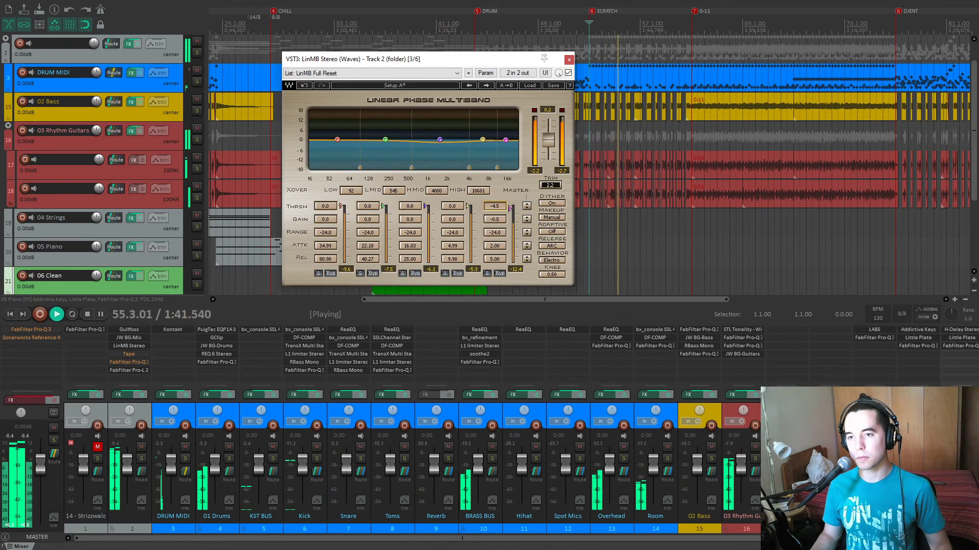
key(space)
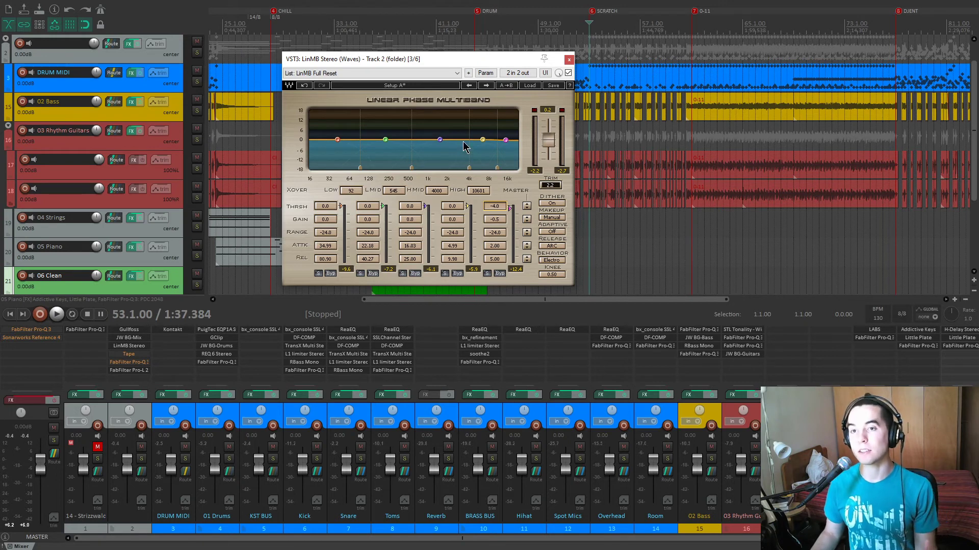
- Close LinMB Stereo, enable Tape on the Track 2 folder, and open it in the middle of the workspace
click(569, 60)
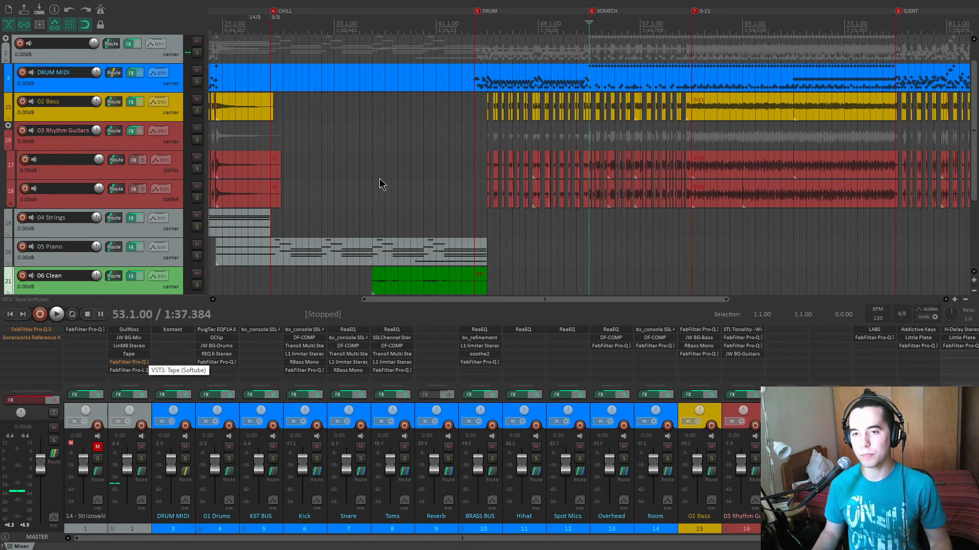
click(129, 354)
drag(266, 30, 542, 144)
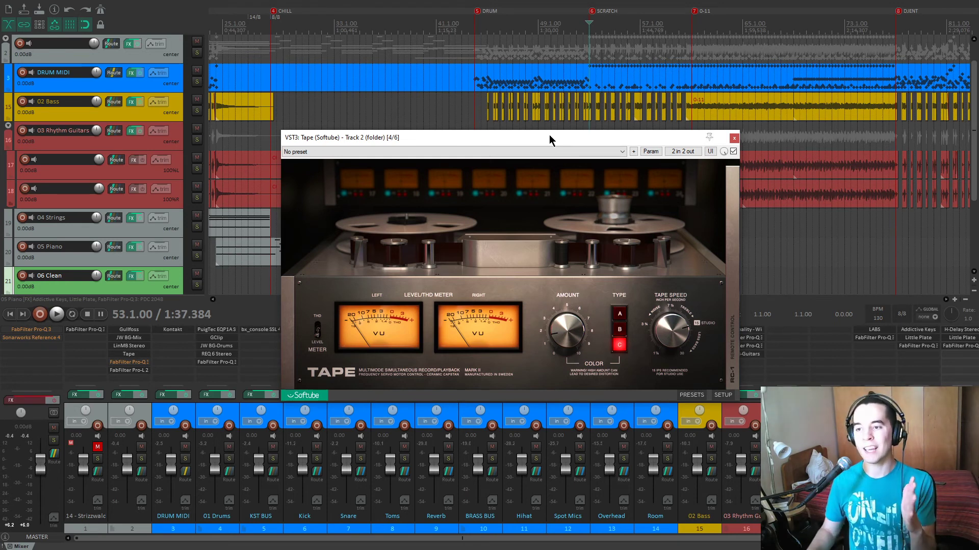
drag(559, 129, 549, 126)
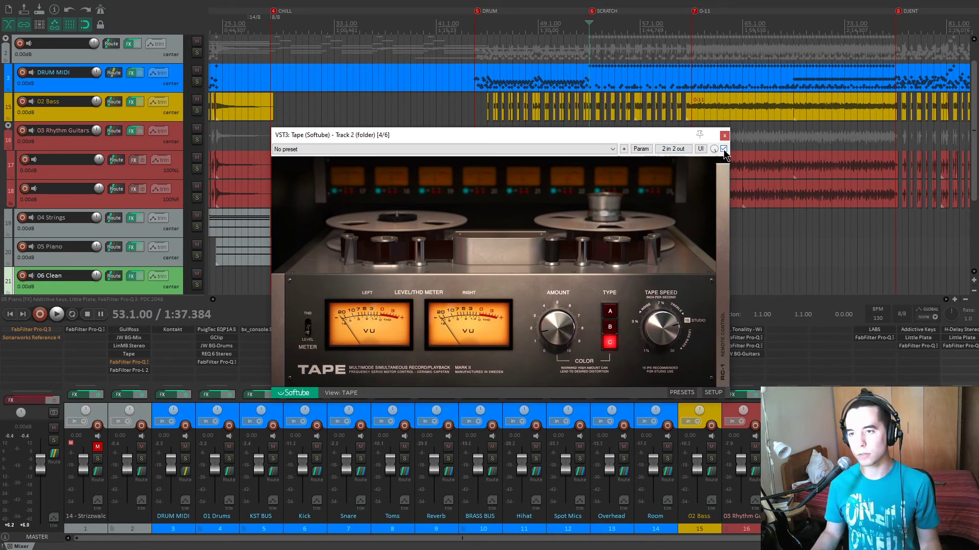
- Compare the mix with Tape active and bypassed during playback from SCRATCH and marker 7, leave it active, stop, and close it
key(space)
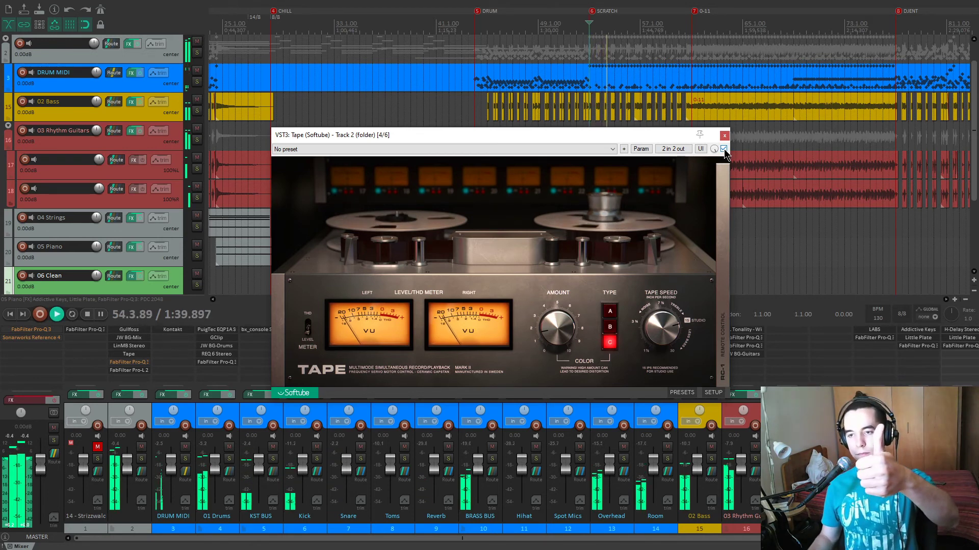
click(724, 149)
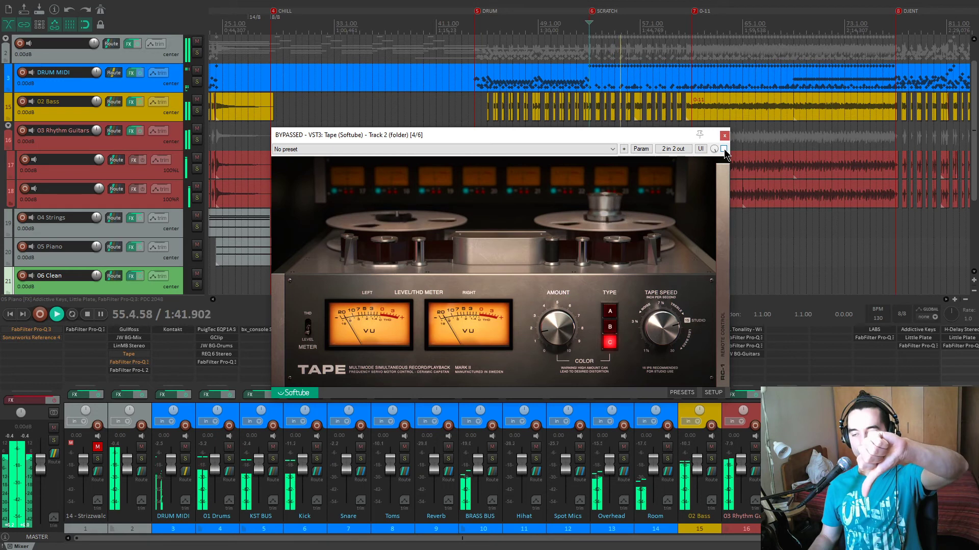
click(723, 149)
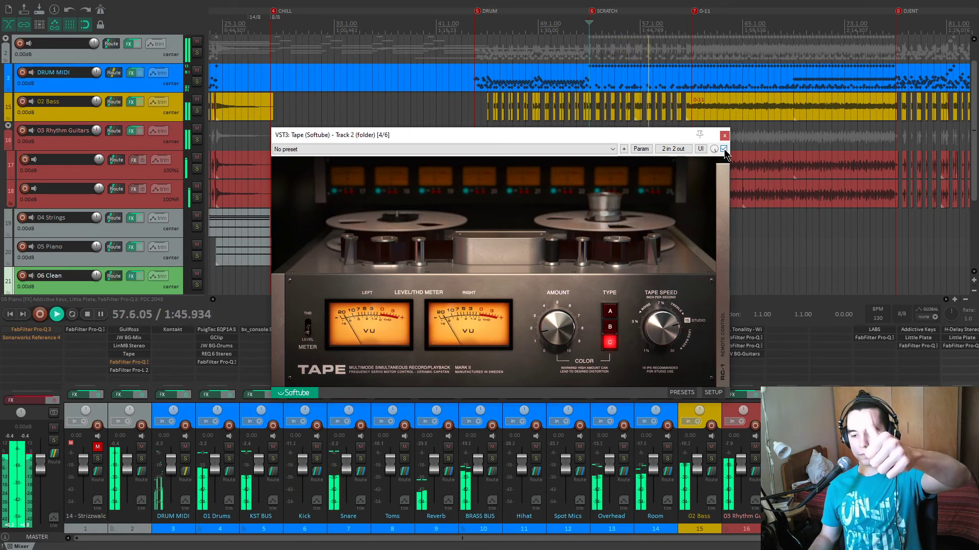
click(691, 122)
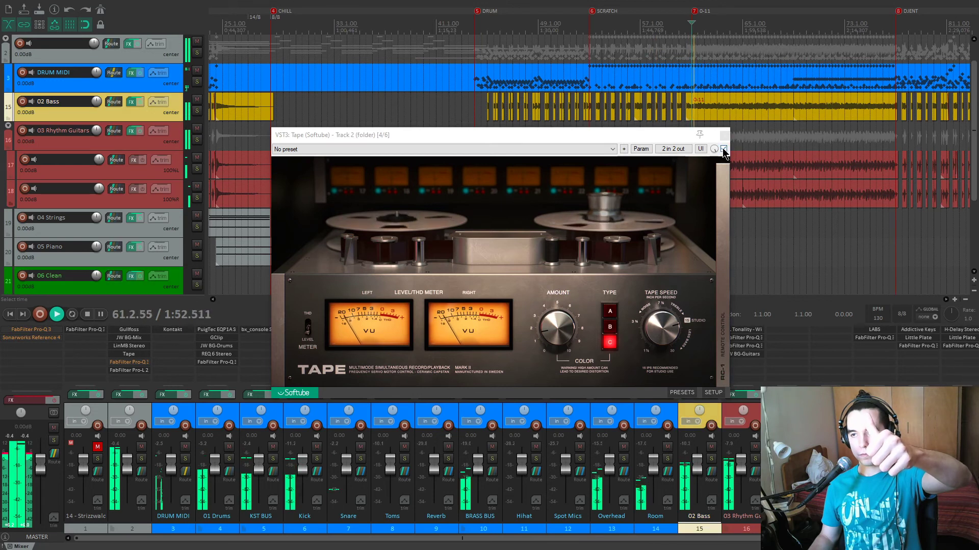
click(724, 149)
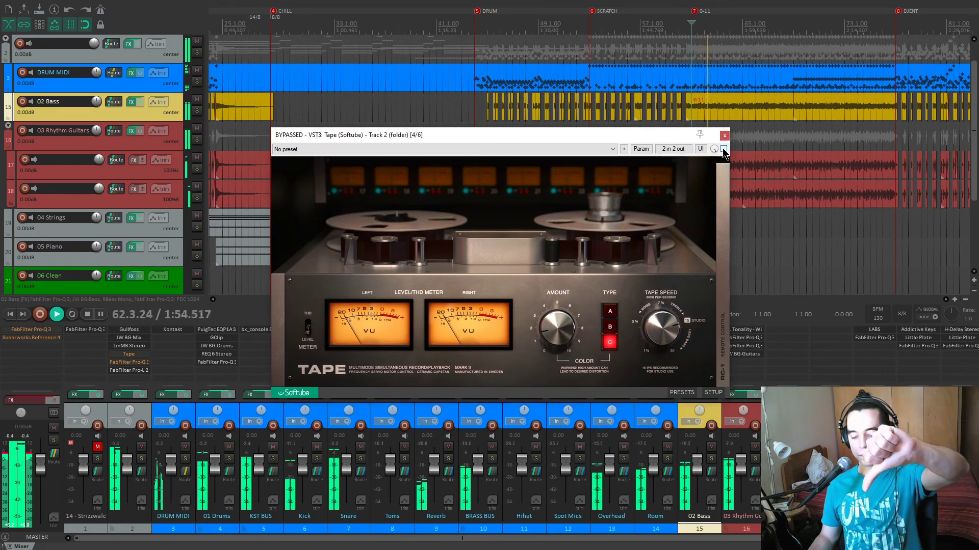
click(724, 150)
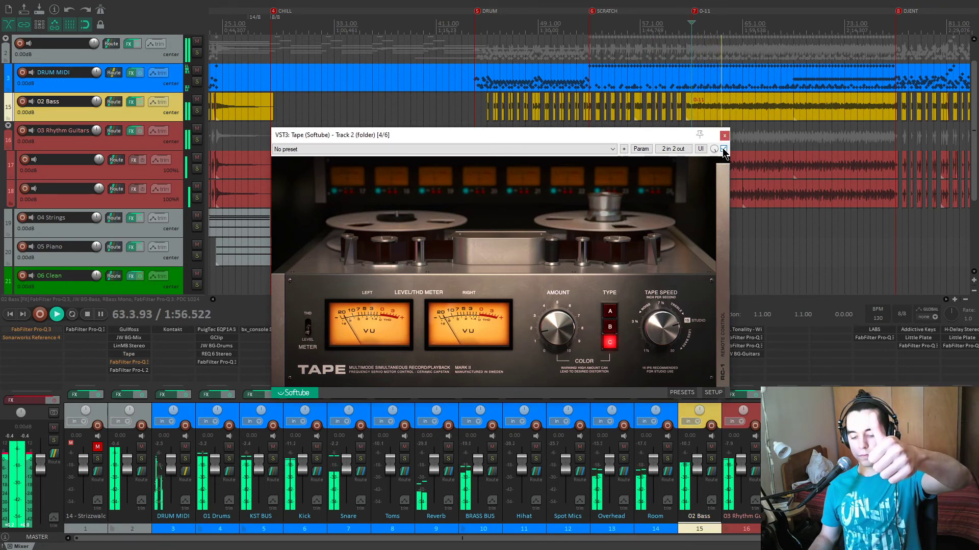
click(724, 150)
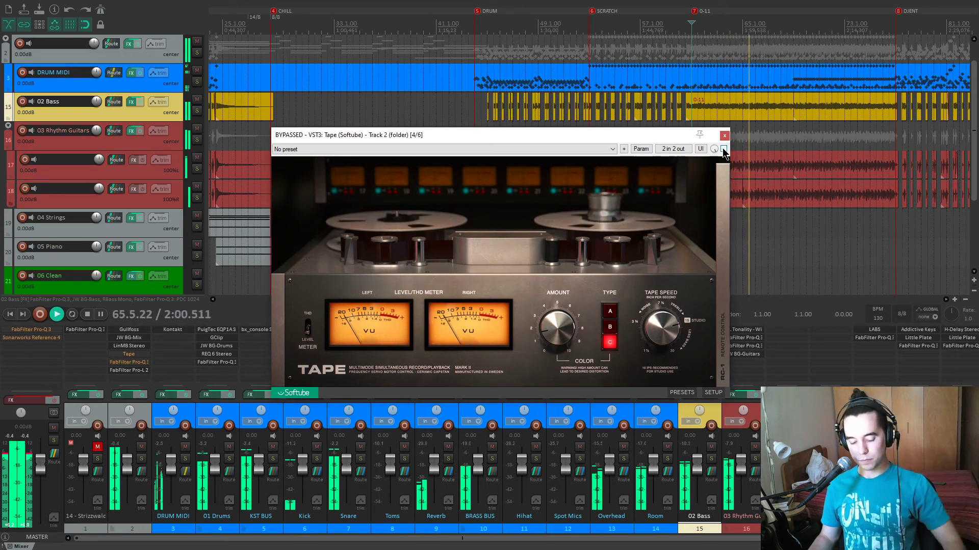
key(space)
click(724, 135)
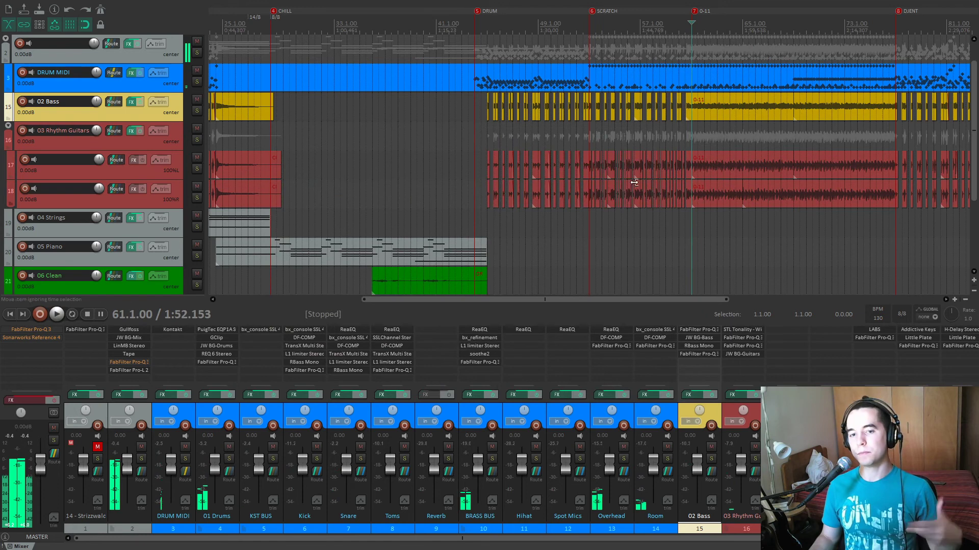
- Enable and open FabFilter Pro-Q 3 on the Track 2 folder, open Pro-L 2, and arrange both plug-in windows for comparison
click(144, 364)
drag(276, 41, 515, 71)
click(129, 370)
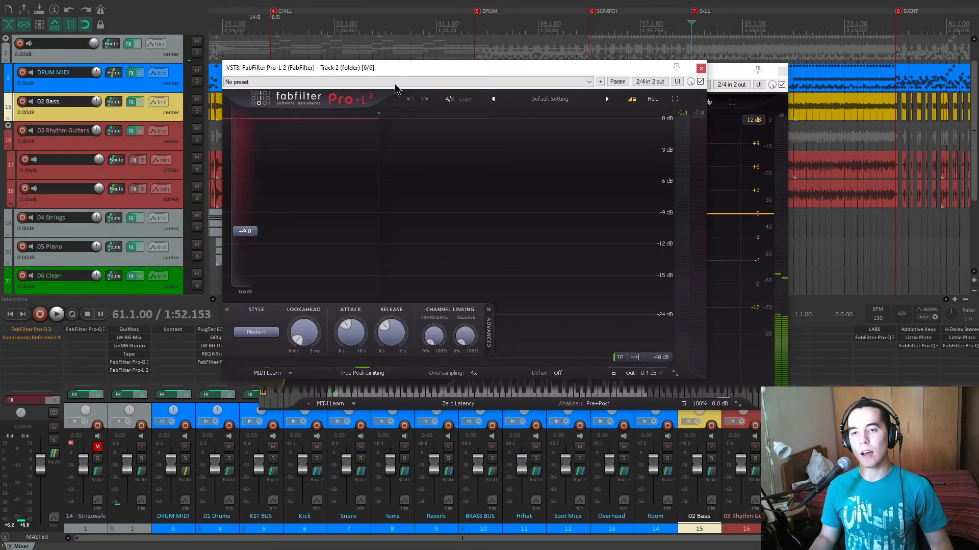
drag(411, 68, 582, 120)
drag(566, 70, 412, 48)
click(662, 127)
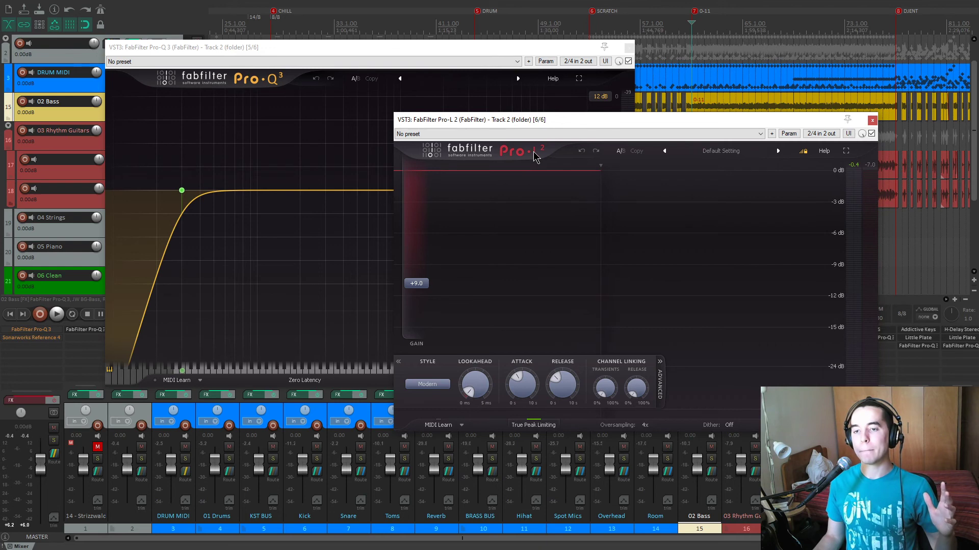
click(437, 48)
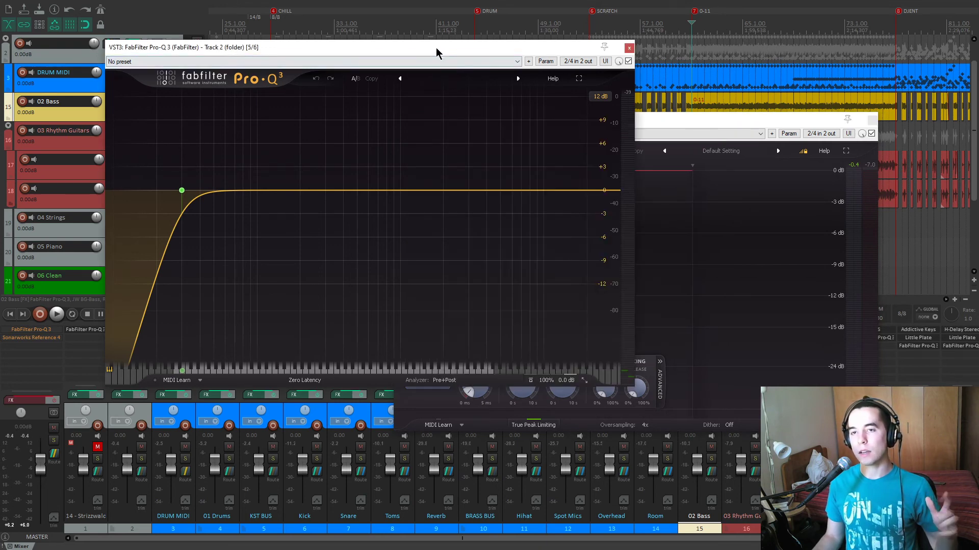
click(657, 123)
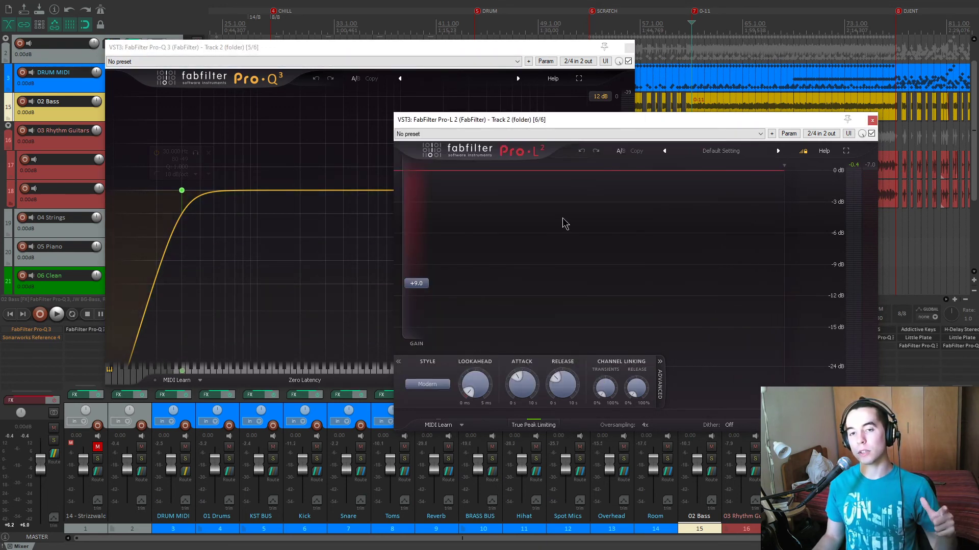
click(386, 76)
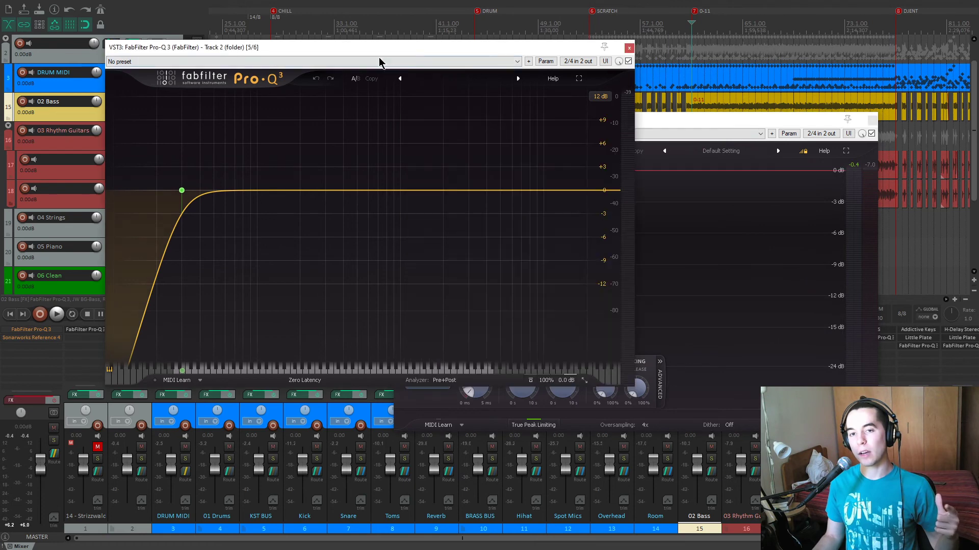
- Audition Pro-Q 3's 30 Hz low cut band soloed during playback, and unsolo it
mouse_move(182, 192)
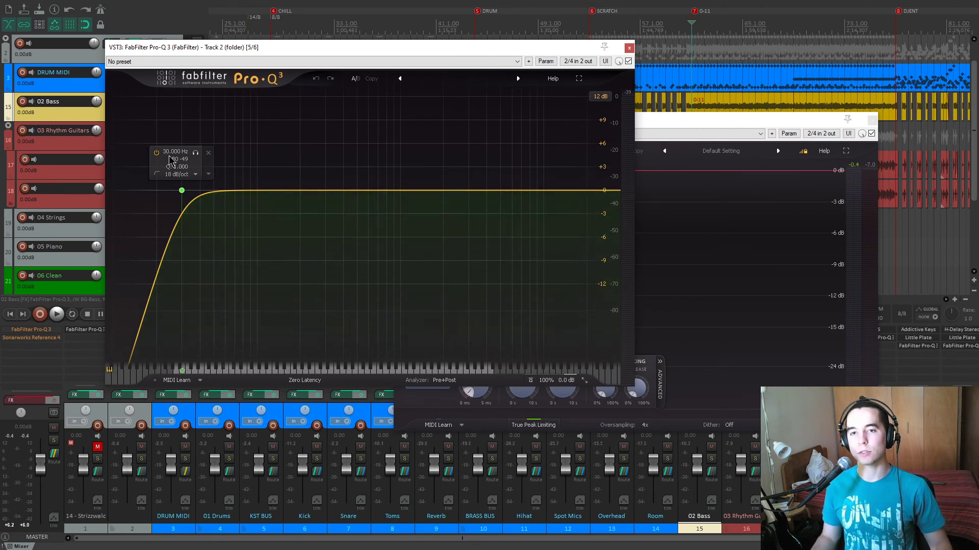
key(space)
click(195, 153)
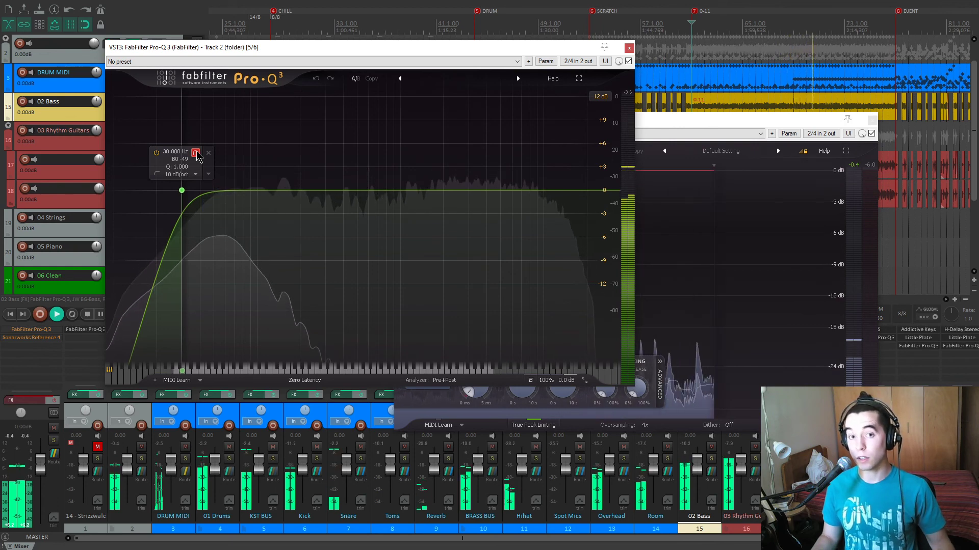
click(196, 154)
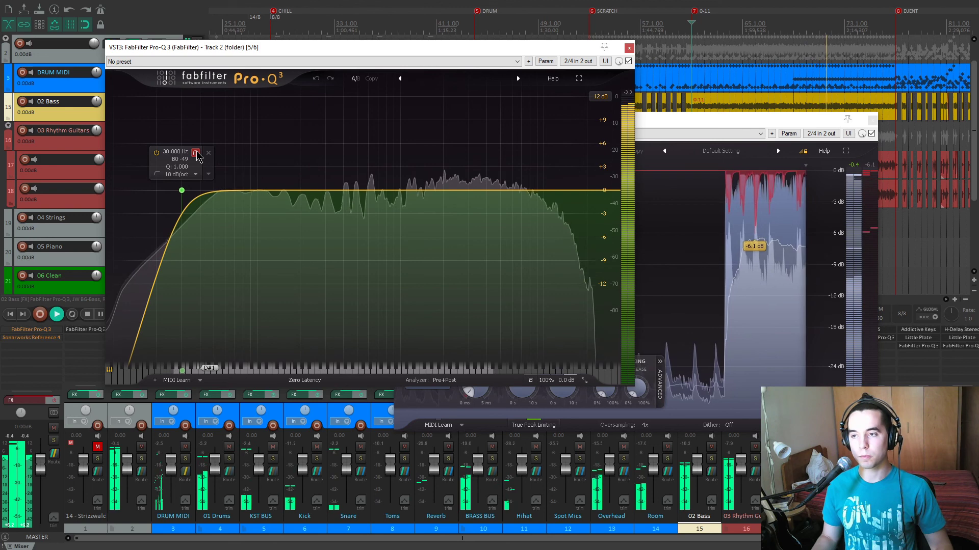
- Close Pro-Q 3, examine Pro-L 2's gain reduction on the mix bus during playback, stop, and close the limiter
click(629, 48)
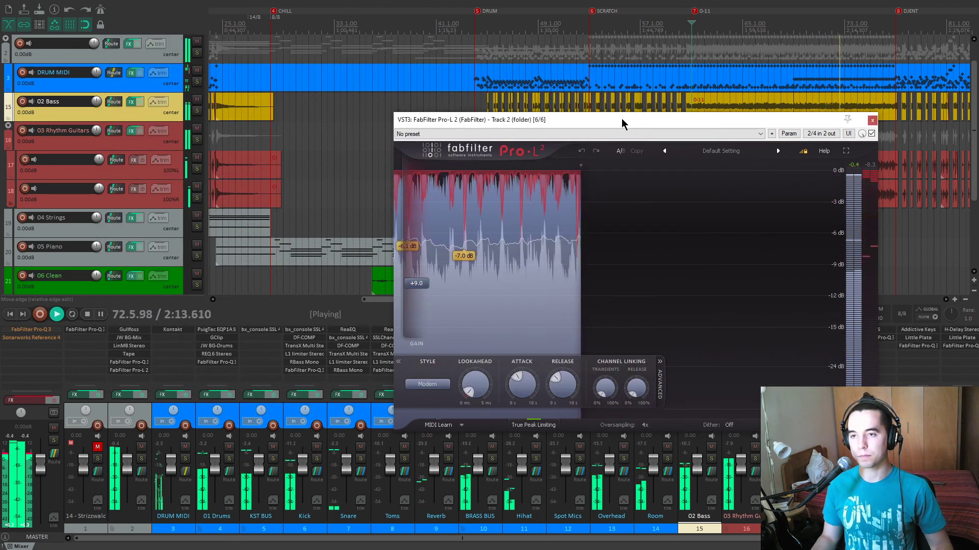
drag(625, 120, 616, 114)
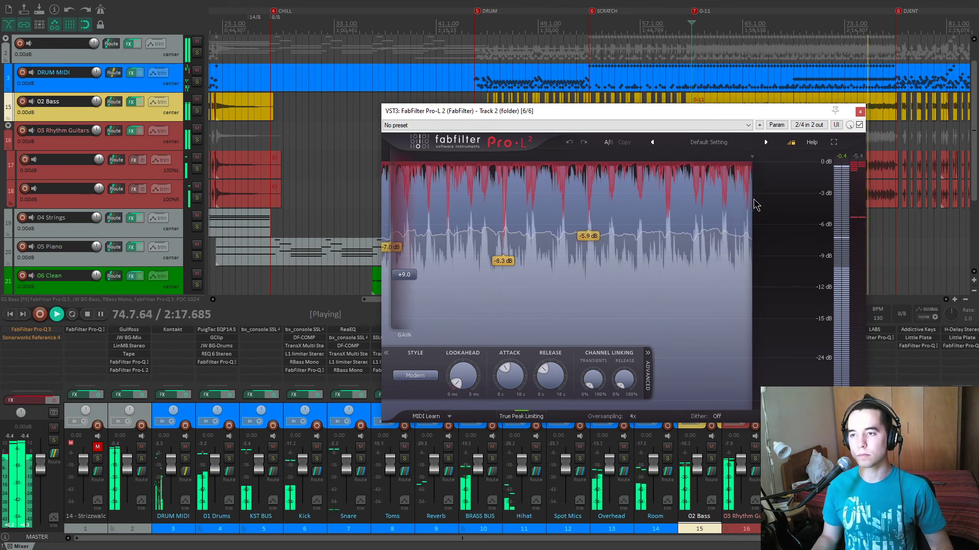
key(space)
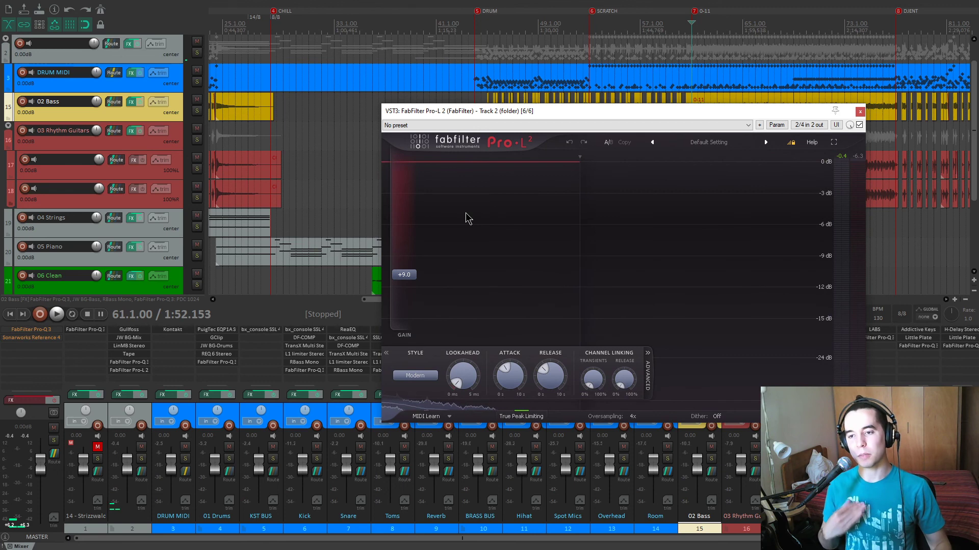
key(space)
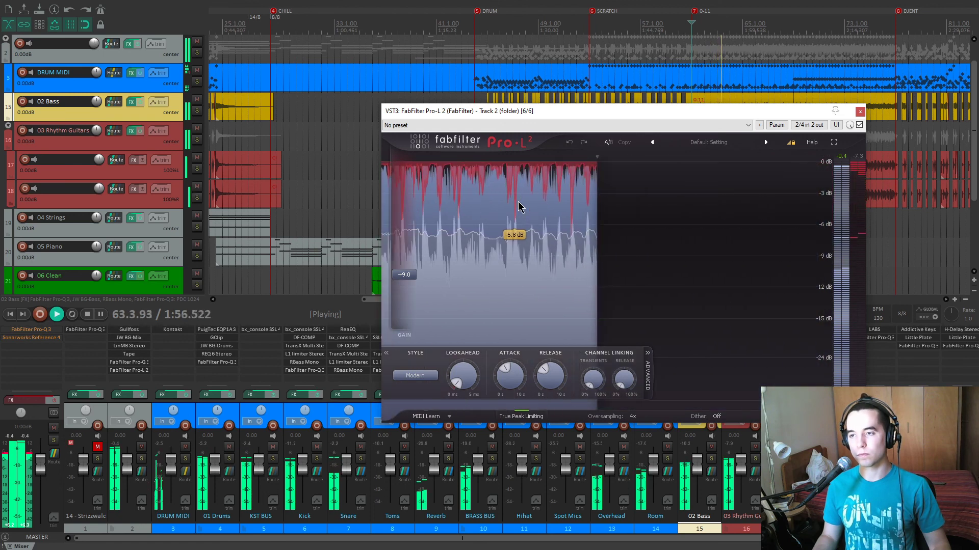
key(space)
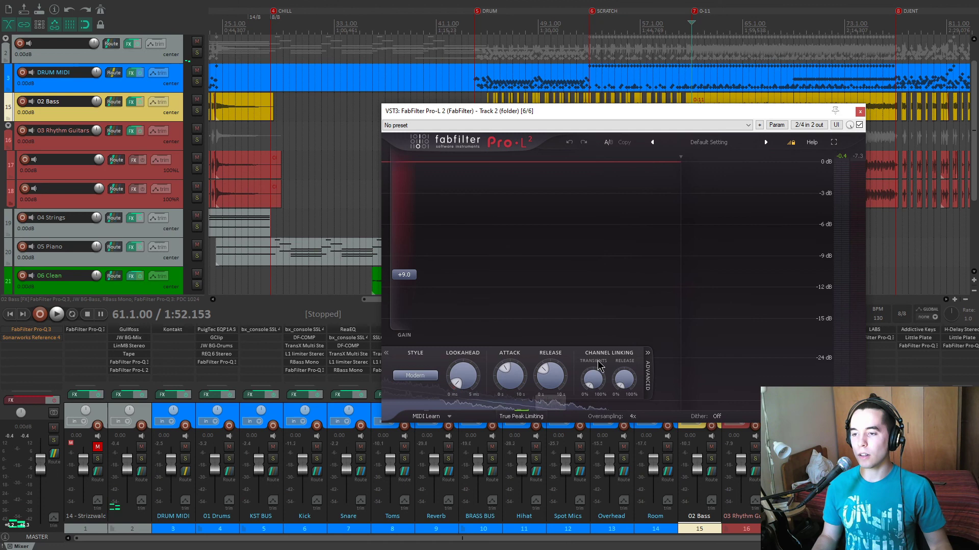
drag(590, 114, 513, 114)
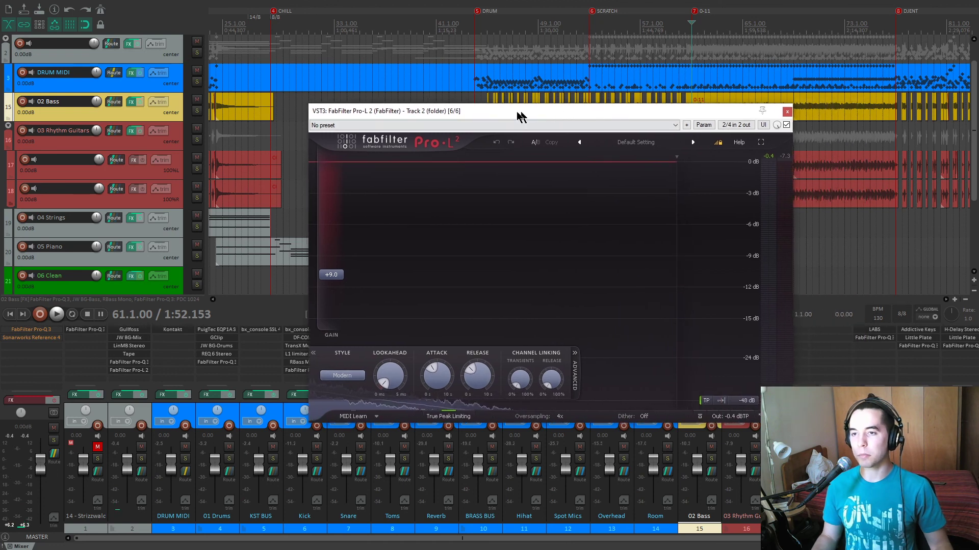
click(782, 113)
- Select the Spot Mics track and return the playhead to marker 1 at the song's intro
scroll(734, 123, down, 5)
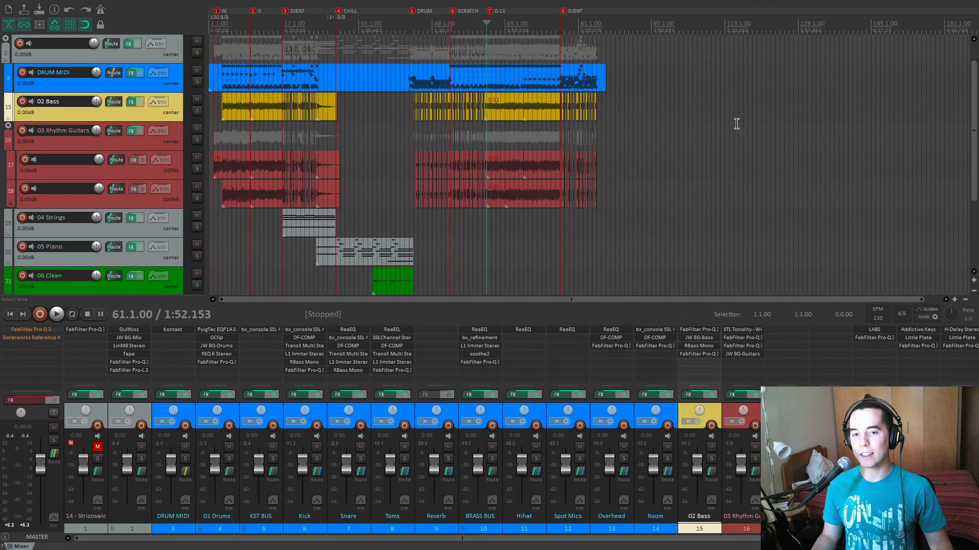
click(550, 406)
scroll(521, 170, up, 3)
key(1)
scroll(528, 151, up, 2)
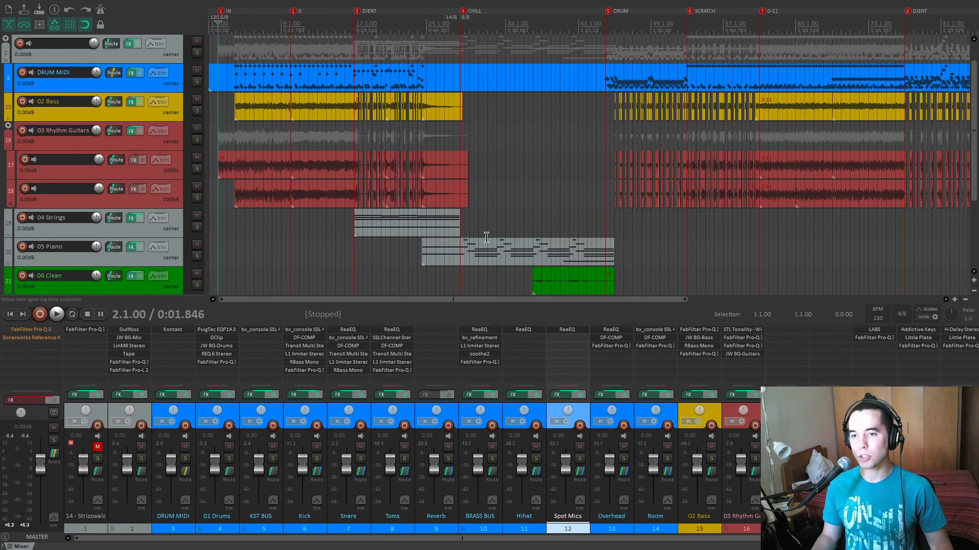